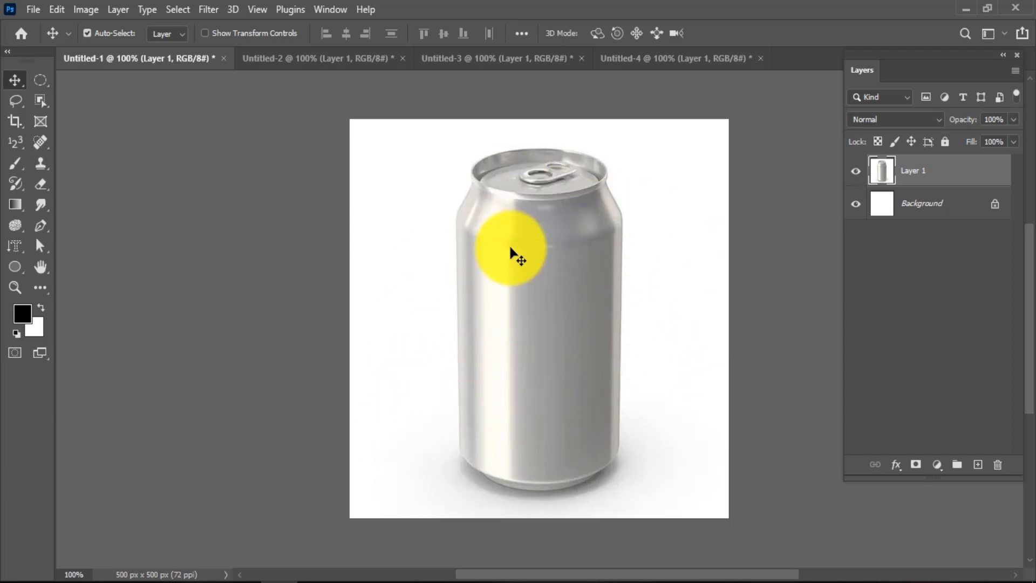
Review the four open documents: the blank can, the Pepsi logo, the blue gradient and the water drops, ending on the can.
{"action": "left_click", "coordinate": [289, 57]}
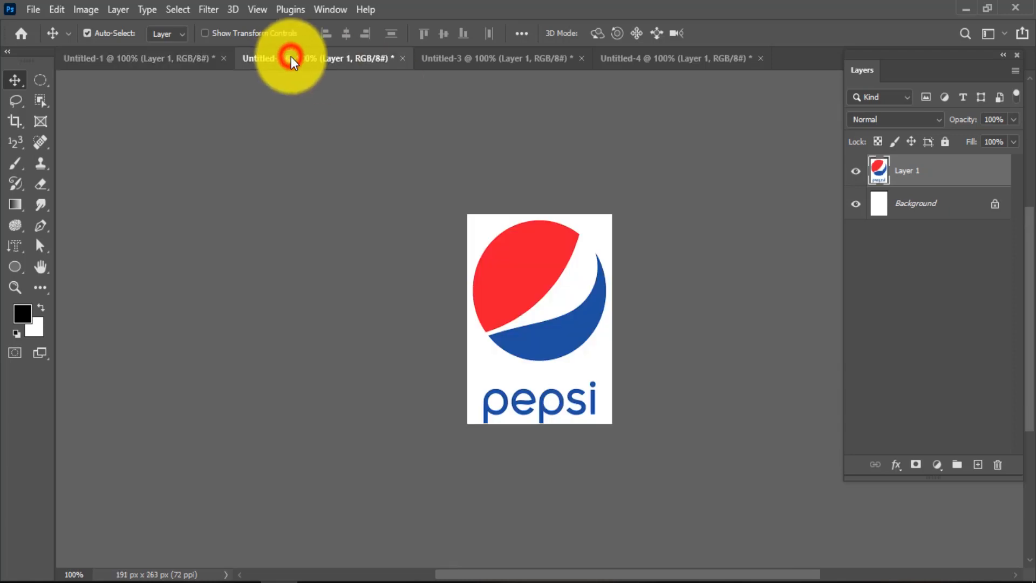
{"action": "left_click", "coordinate": [476, 59]}
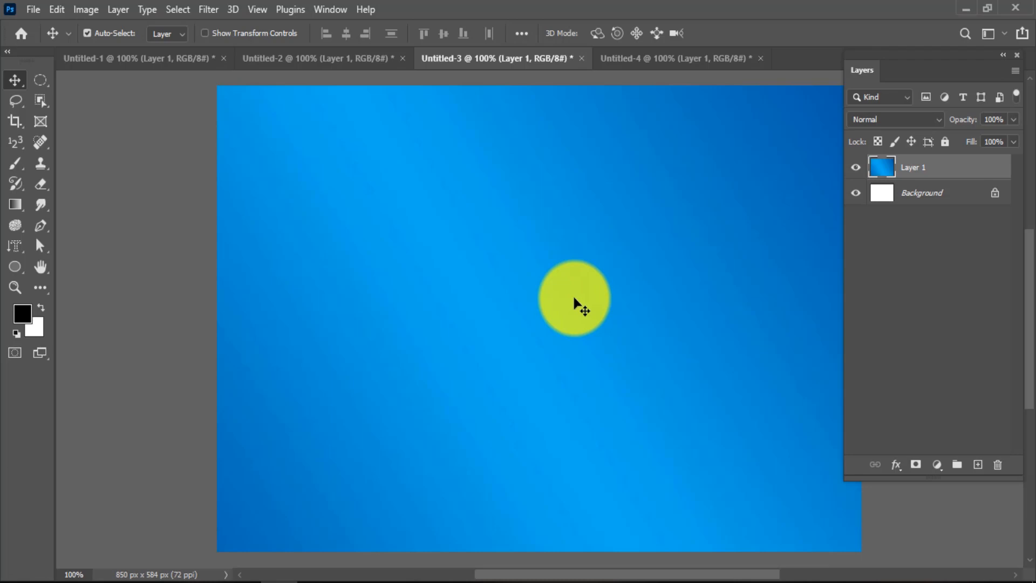
{"action": "left_click", "coordinate": [652, 58]}
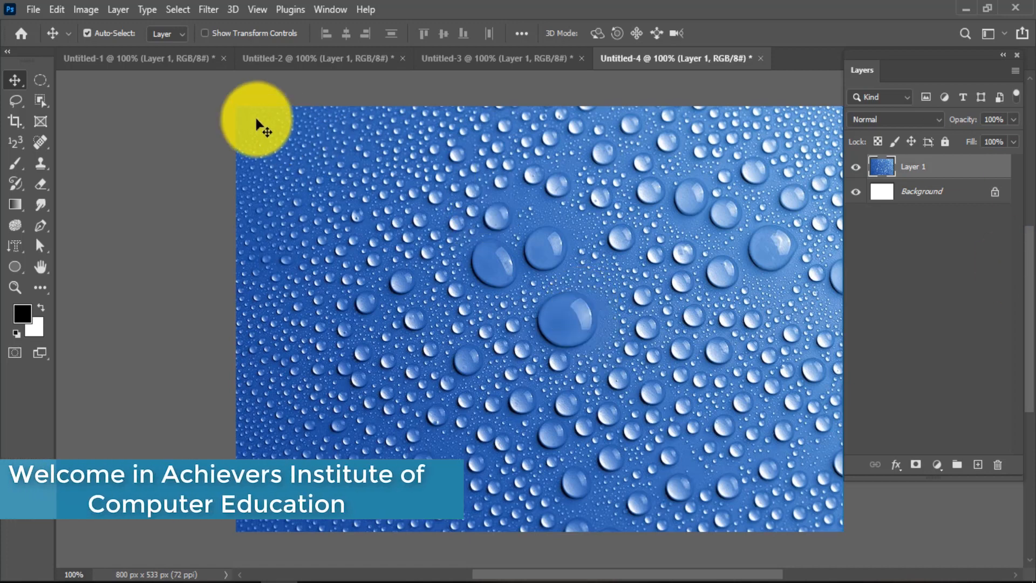
{"action": "left_click", "coordinate": [174, 61]}
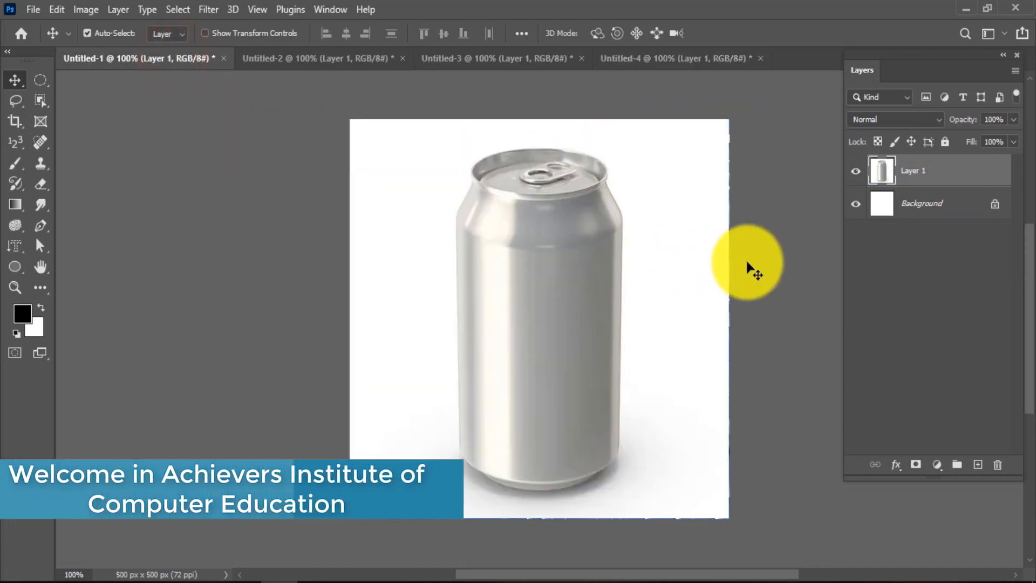
{"action": "left_click", "coordinate": [580, 305]}
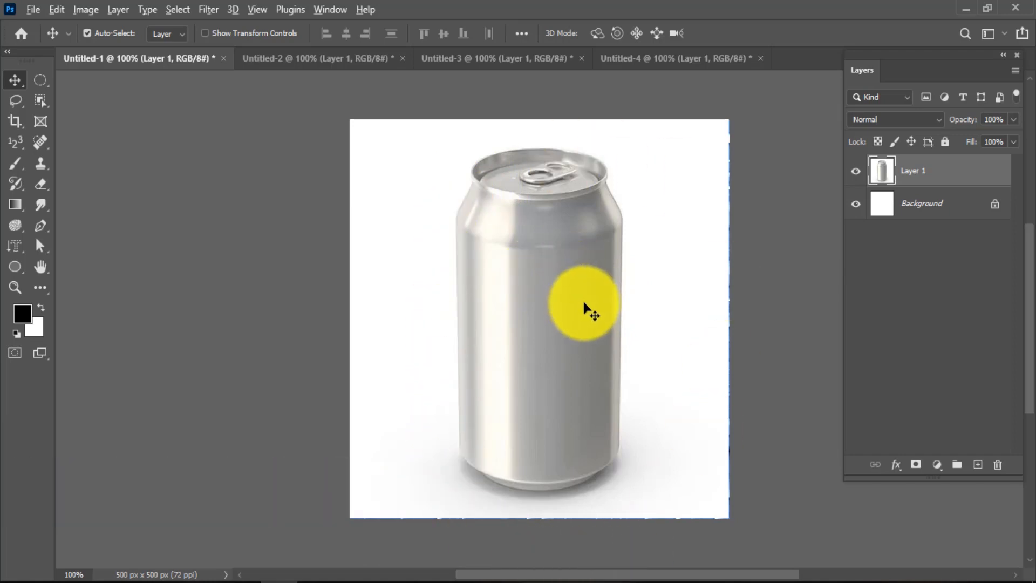
{"action": "scroll", "coordinate": [587, 305], "scroll_direction": "up", "scroll_amount": 1}
{"action": "scroll", "coordinate": [587, 306], "scroll_direction": "down", "scroll_amount": 1}
{"action": "left_click", "coordinate": [537, 320]}
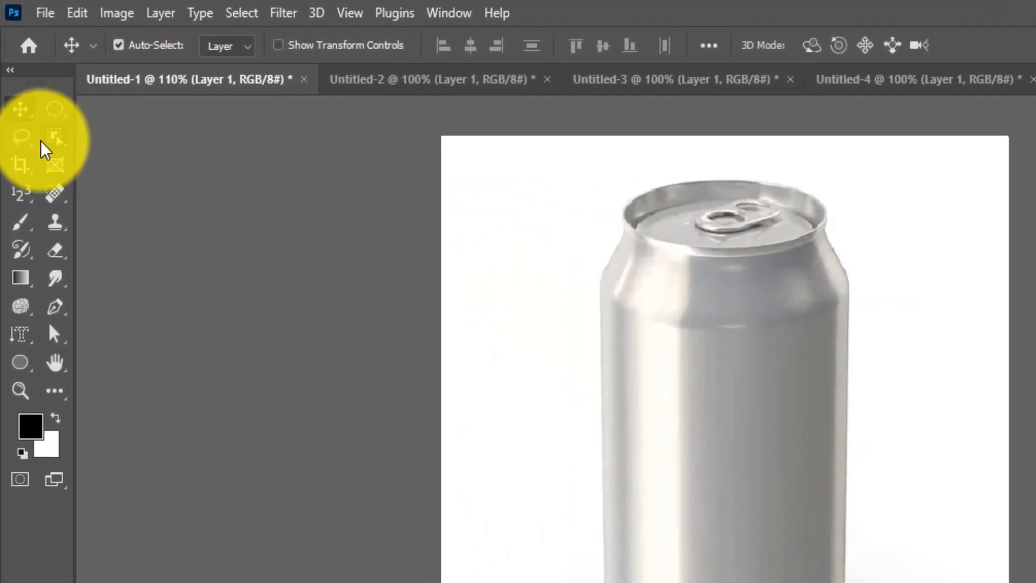
Select the can's body below the rim with the Object Selection tool and inspect the selection edge along its base.
{"action": "left_click", "coordinate": [46, 121]}
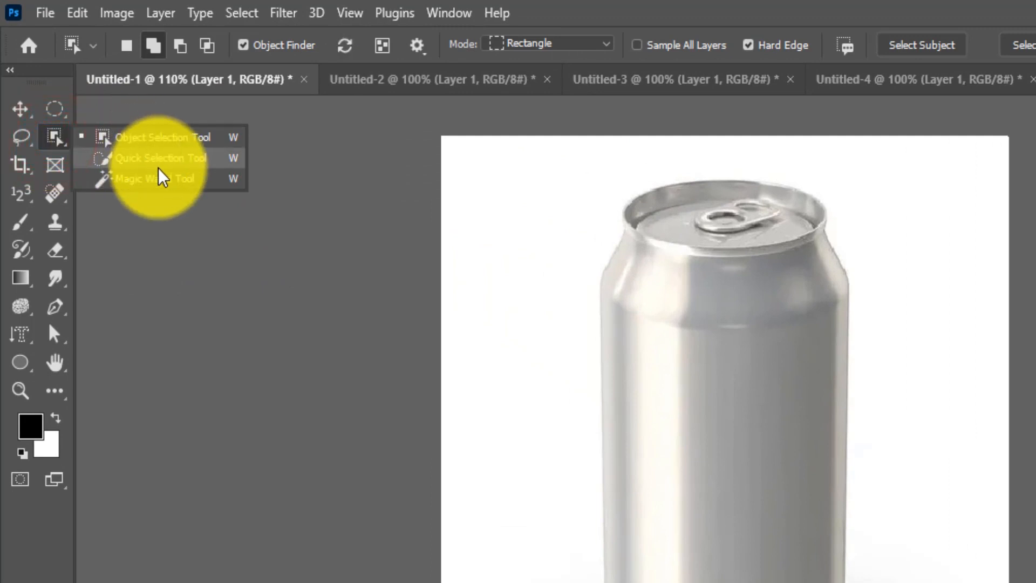
{"action": "left_click", "coordinate": [153, 135]}
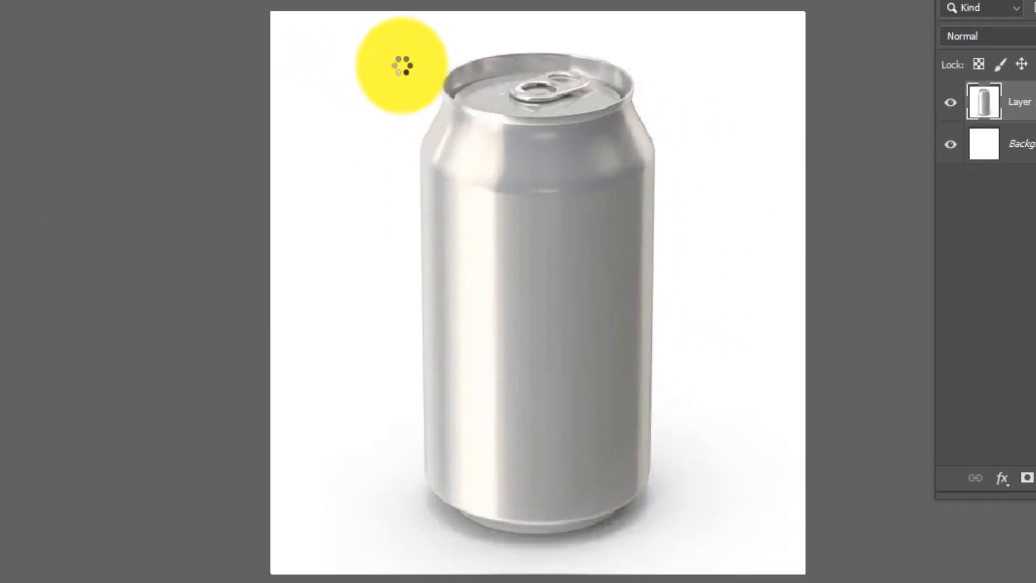
{"action": "left_click", "coordinate": [410, 69]}
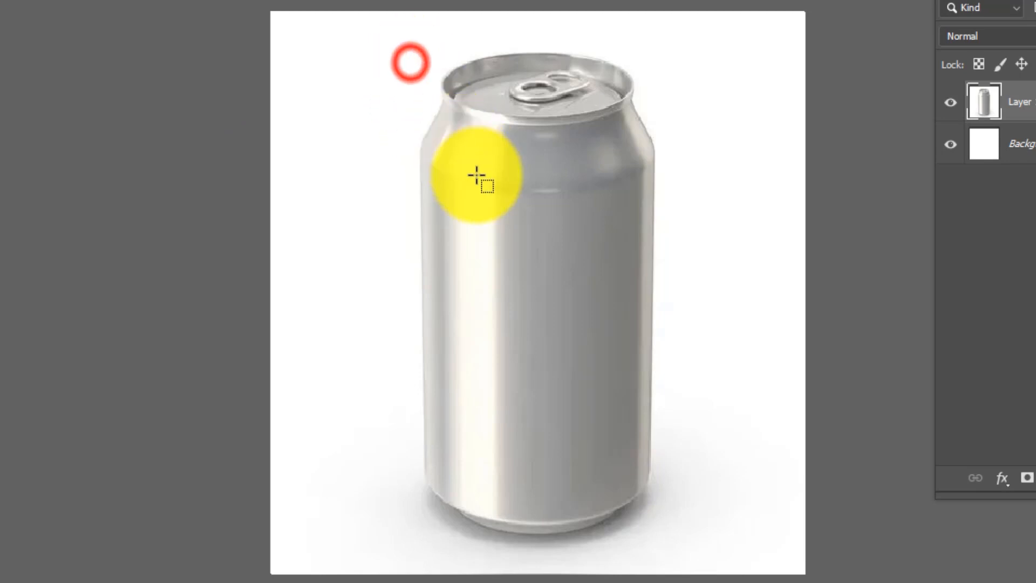
{"action": "mouse_move", "coordinate": [669, 531]}
{"action": "left_mouse_down"}
{"action": "mouse_move", "coordinate": [684, 276]}
{"action": "mouse_move", "coordinate": [659, 525]}
{"action": "left_mouse_up"}
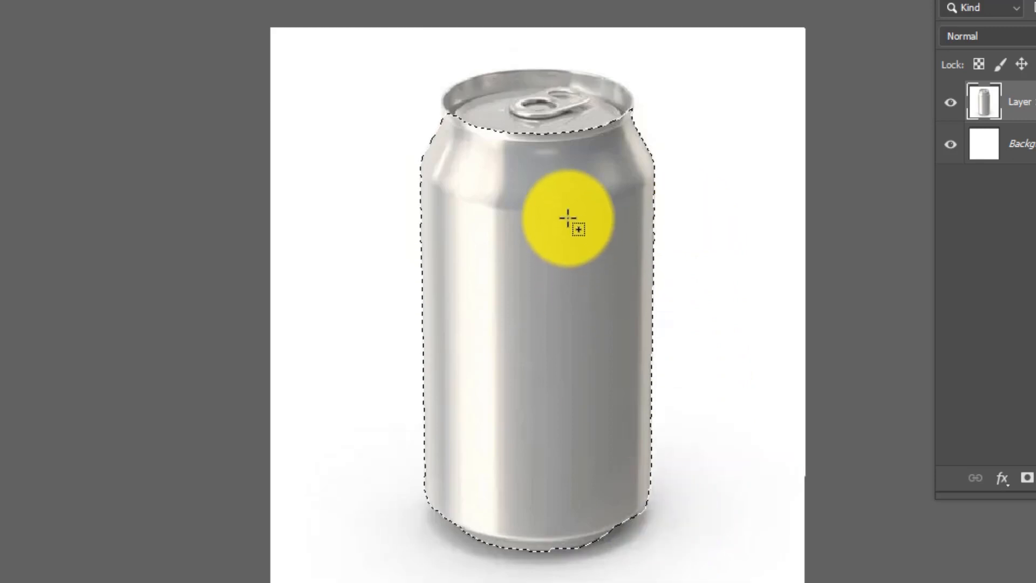
{"action": "scroll", "coordinate": [599, 156], "scroll_direction": "up", "scroll_amount": 5}
{"action": "scroll", "coordinate": [370, 97], "scroll_direction": "down", "scroll_amount": 3}
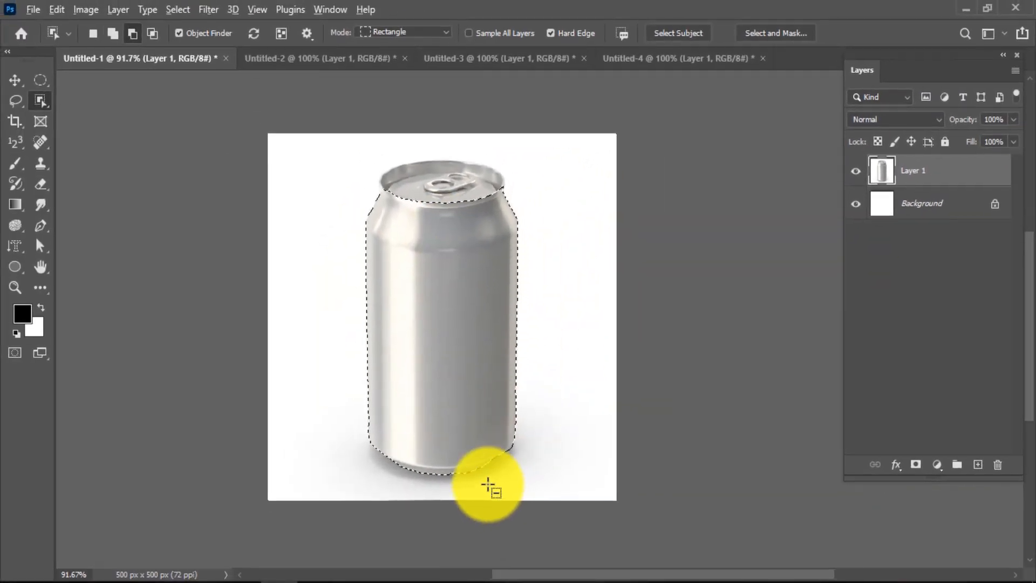
{"action": "scroll", "coordinate": [489, 484], "scroll_direction": "up", "scroll_amount": 8}
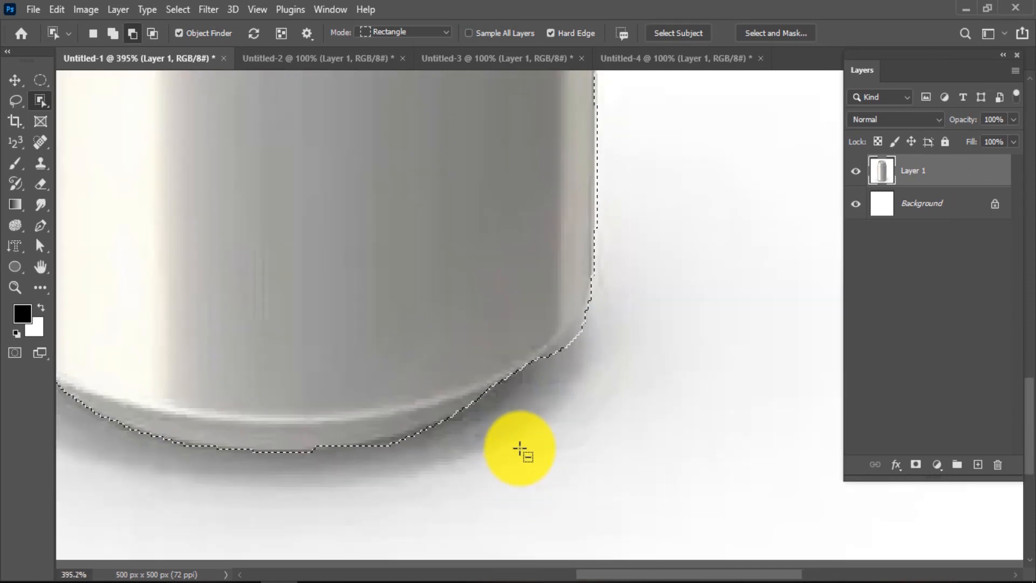
{"action": "scroll", "coordinate": [519, 433], "scroll_direction": "down", "scroll_amount": 8}
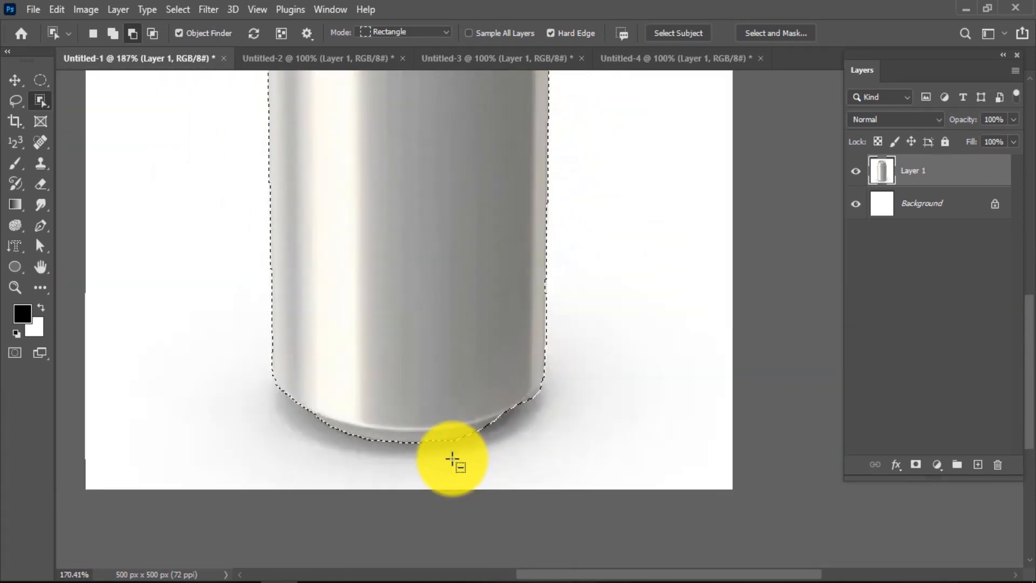
Feather the can body selection by 0.5 pixels and copy the selected area to a new layer.
{"action": "left_click", "coordinate": [13, 79]}
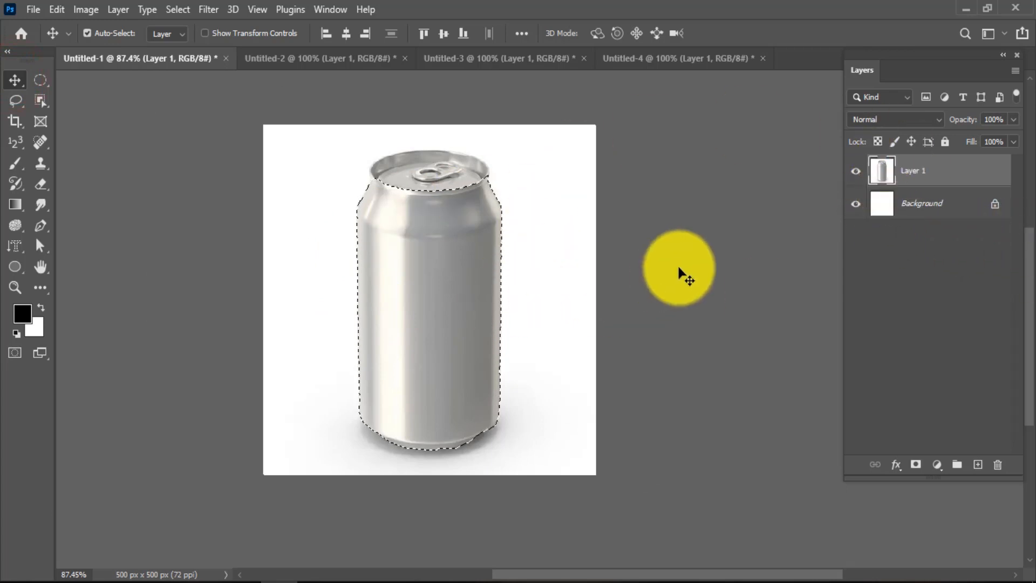
{"action": "key", "text": "shift+F6"}
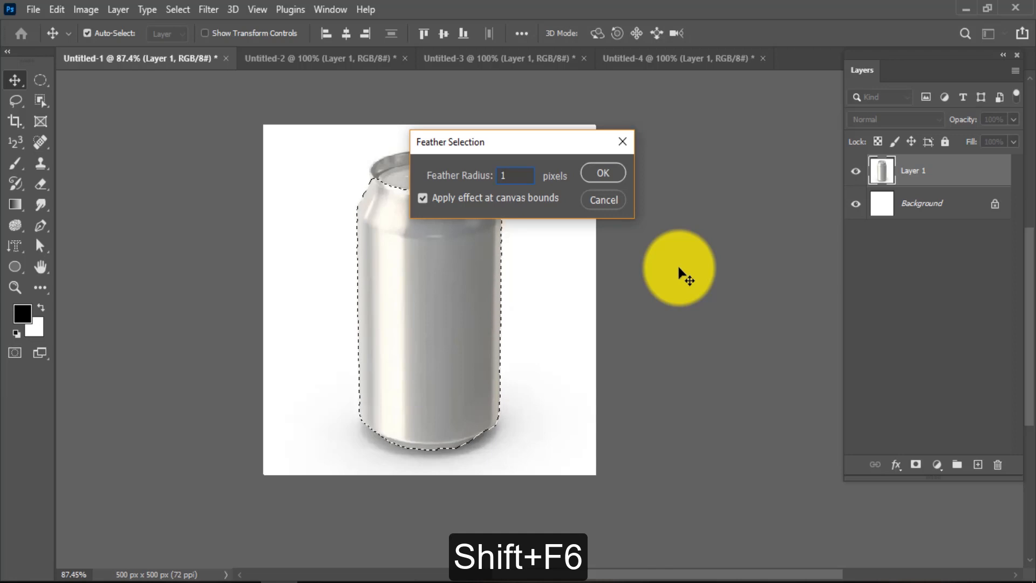
{"action": "key", "text": "BackSpace"}
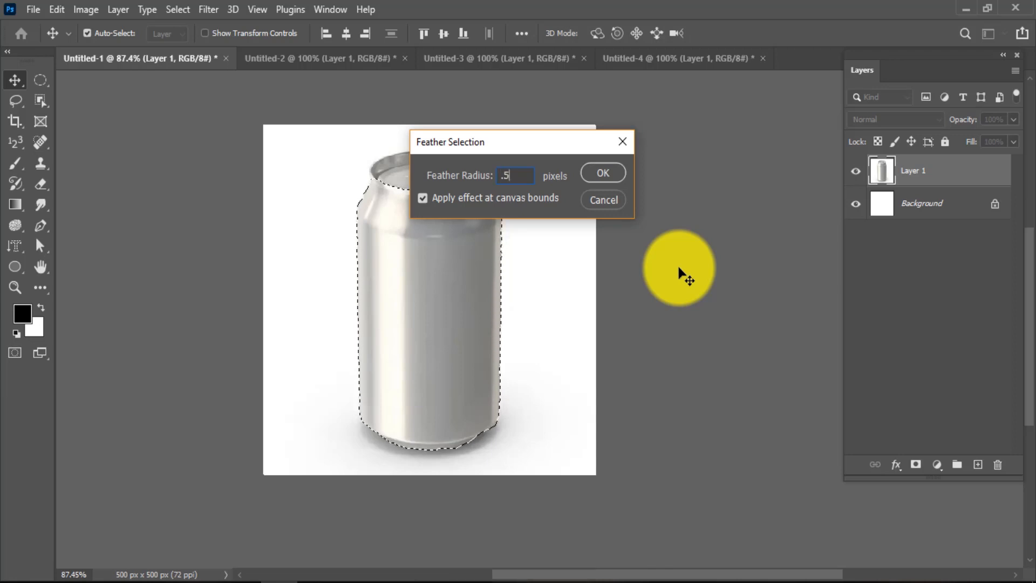
{"action": "key", "text": "Return"}
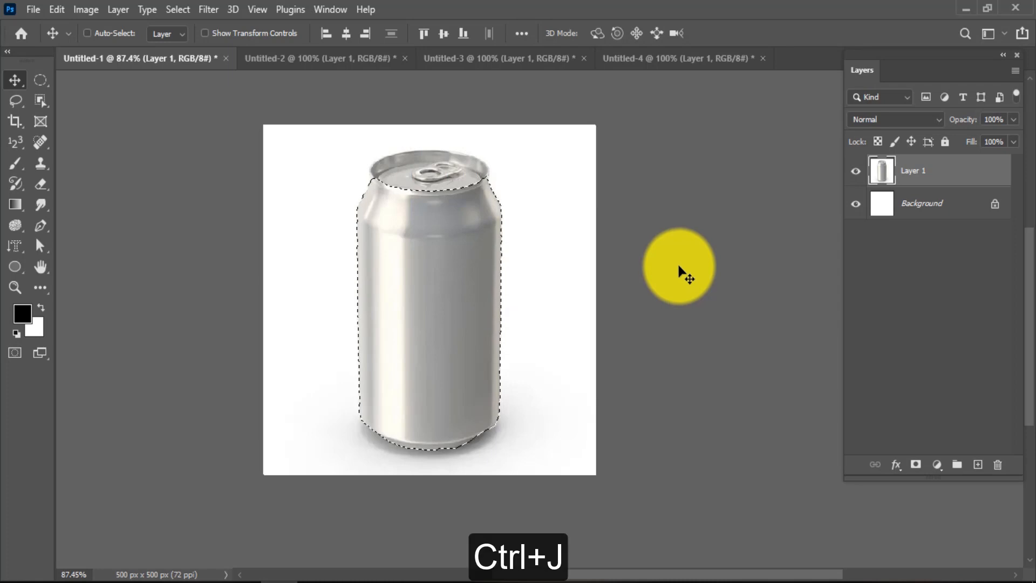
Check the copied can body by toggling the visibility of Layer 1 and Layer 2, leaving both layers shown.
{"action": "left_click", "coordinate": [856, 203]}
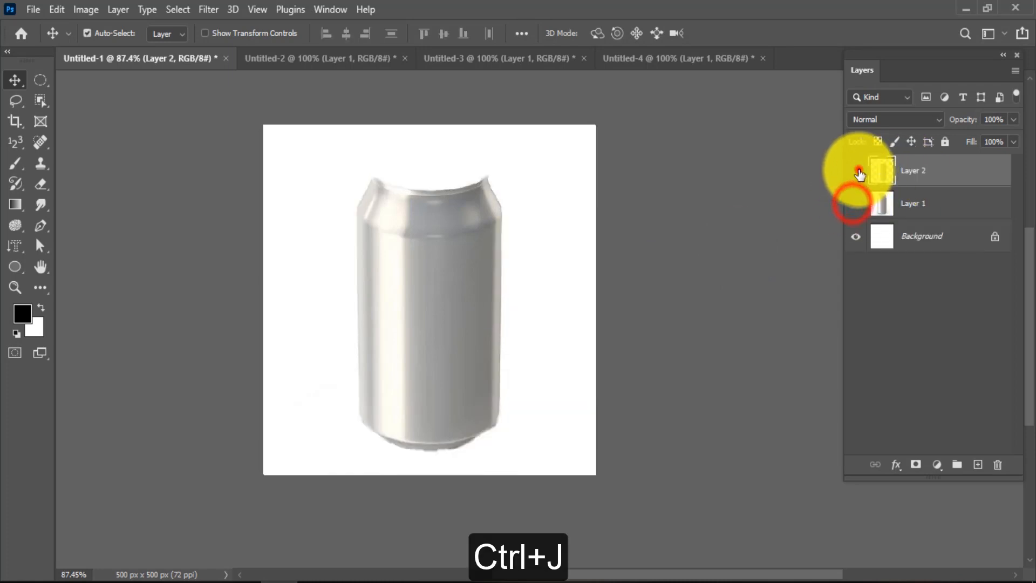
{"action": "left_click", "coordinate": [855, 171]}
{"action": "left_click", "coordinate": [857, 171]}
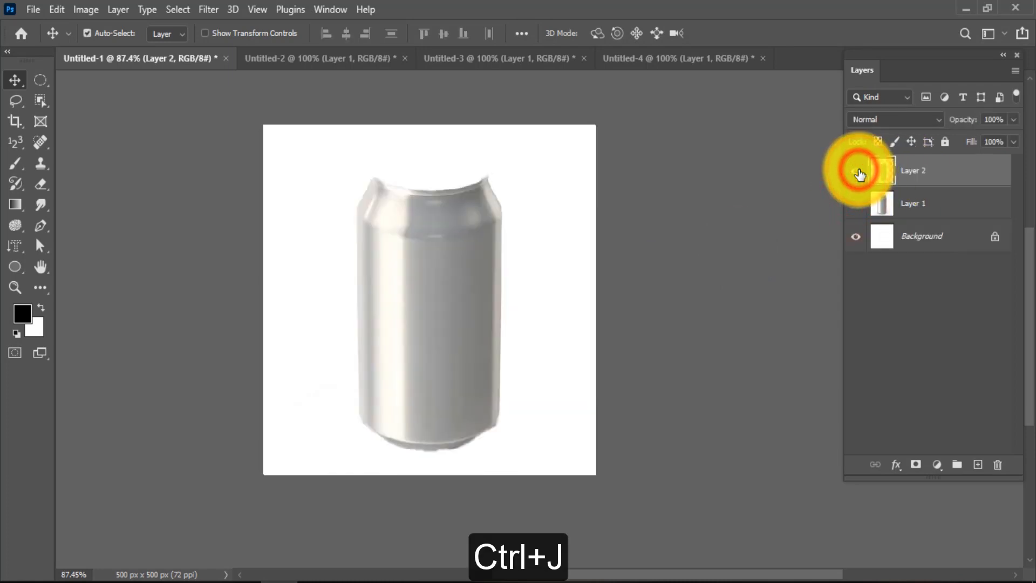
{"action": "left_click", "coordinate": [855, 203]}
Bring the blue gradient from Untitled-3 into the can document as the uppermost layer and clip it to the can body in Layer 2.
{"action": "left_click", "coordinate": [922, 200]}
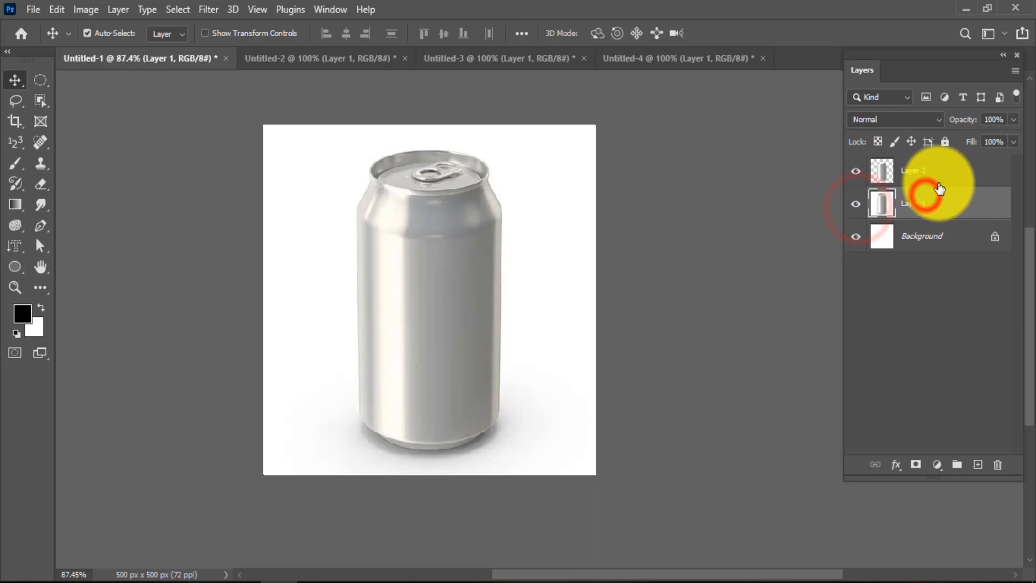
{"action": "left_click", "coordinate": [323, 60]}
{"action": "left_click", "coordinate": [503, 58]}
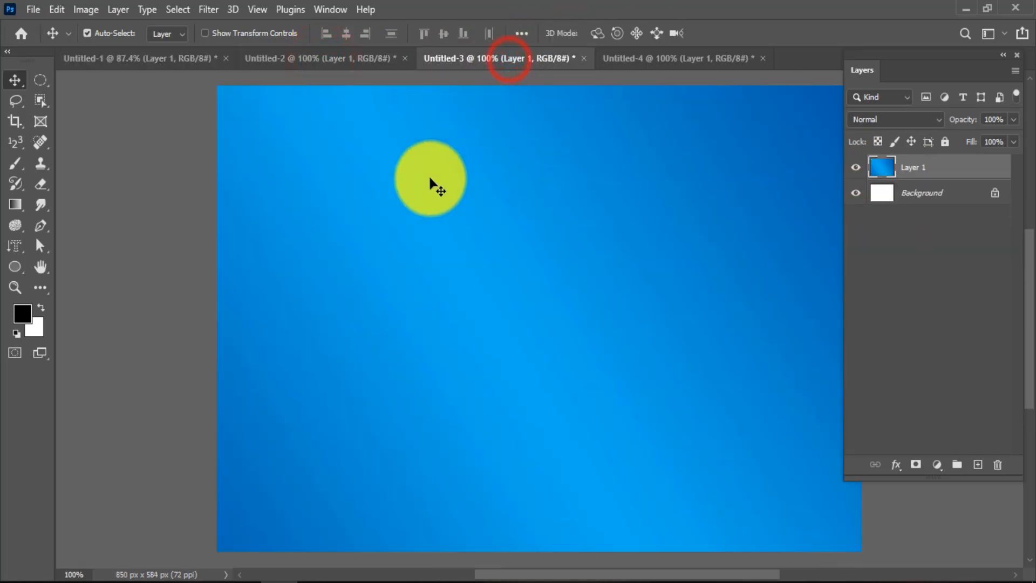
{"action": "left_click_drag", "start_coordinate": [389, 189], "coordinate": [415, 325]}
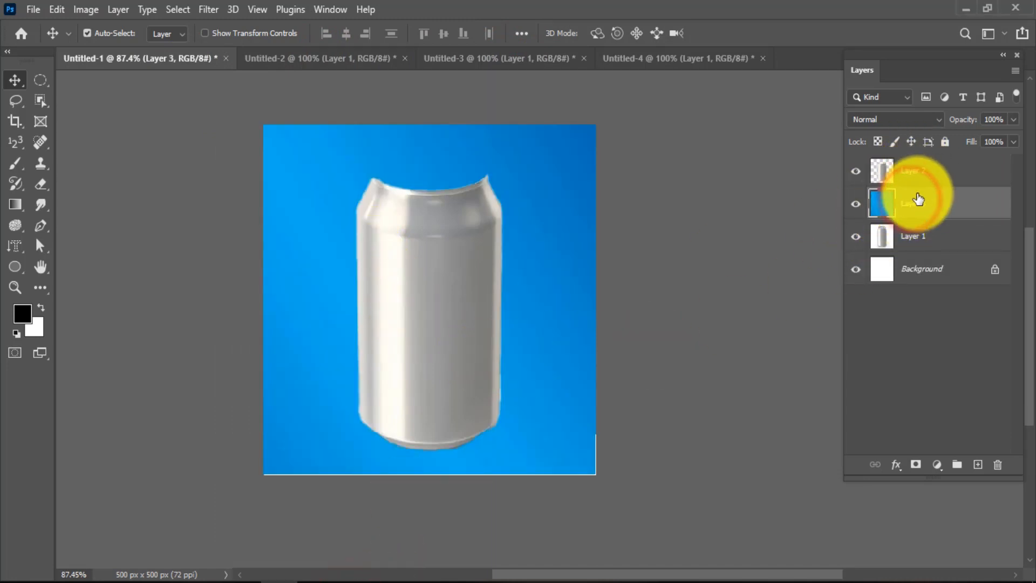
{"action": "left_click_drag", "start_coordinate": [912, 201], "coordinate": [913, 162]}
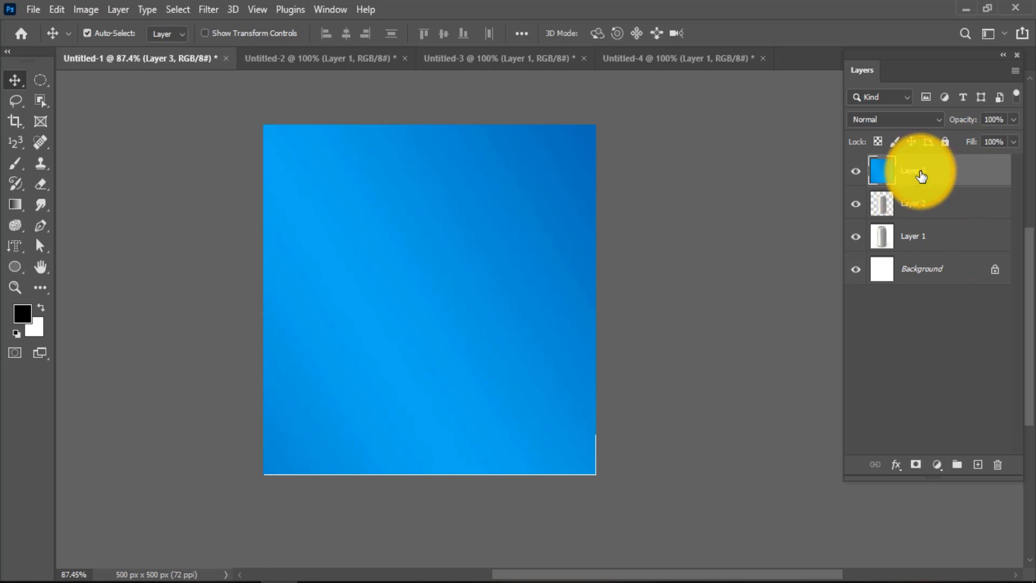
{"action": "key", "text": "ctrl+alt+g"}
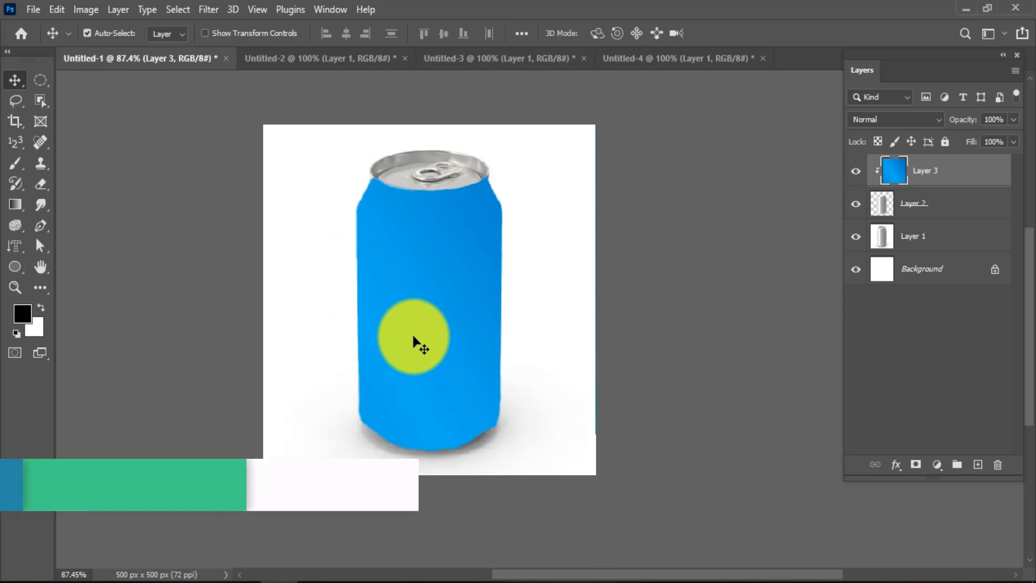
Scale the clipped gradient layer to about 30% width and 66% height so that it closely surrounds the can body.
{"action": "key", "text": "ctrl+t"}
{"action": "left_click", "coordinate": [462, 289]}
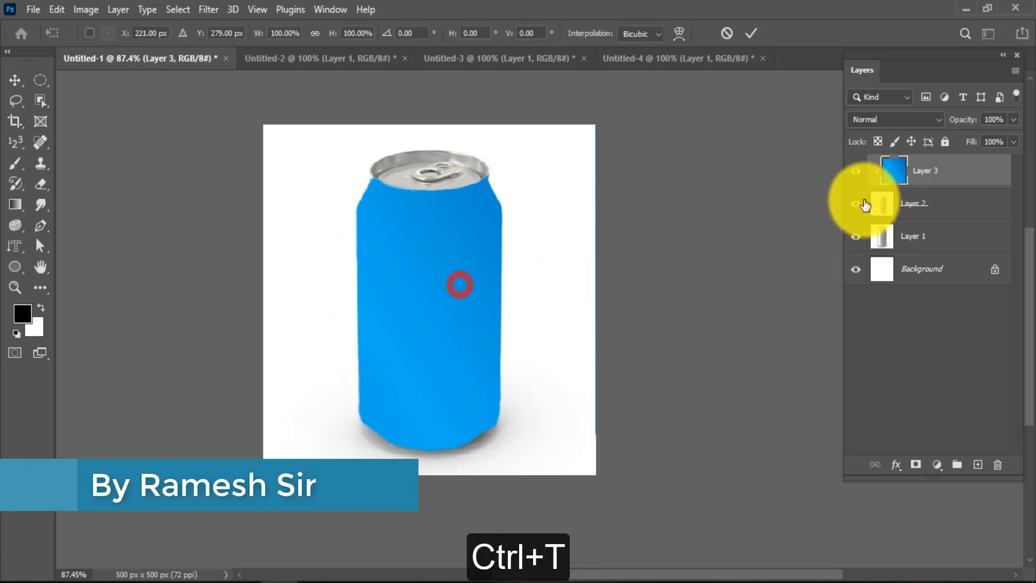
{"action": "scroll", "coordinate": [522, 254], "scroll_direction": "down", "scroll_amount": 3}
{"action": "scroll", "coordinate": [522, 254], "scroll_direction": "up", "scroll_amount": 5}
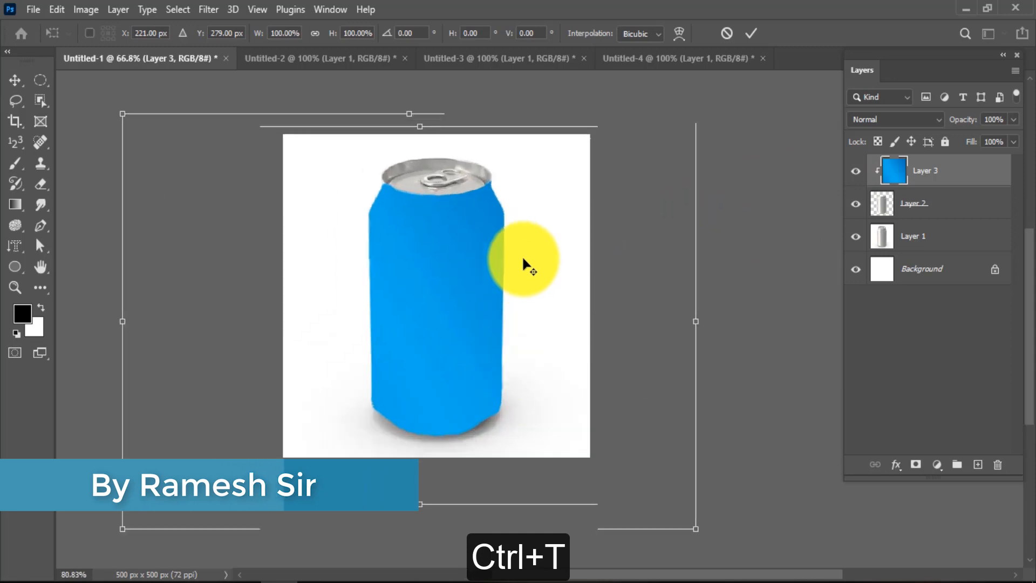
{"action": "left_click_drag", "start_coordinate": [732, 86], "coordinate": [614, 168]}
{"action": "left_click_drag", "start_coordinate": [159, 331], "coordinate": [274, 332]}
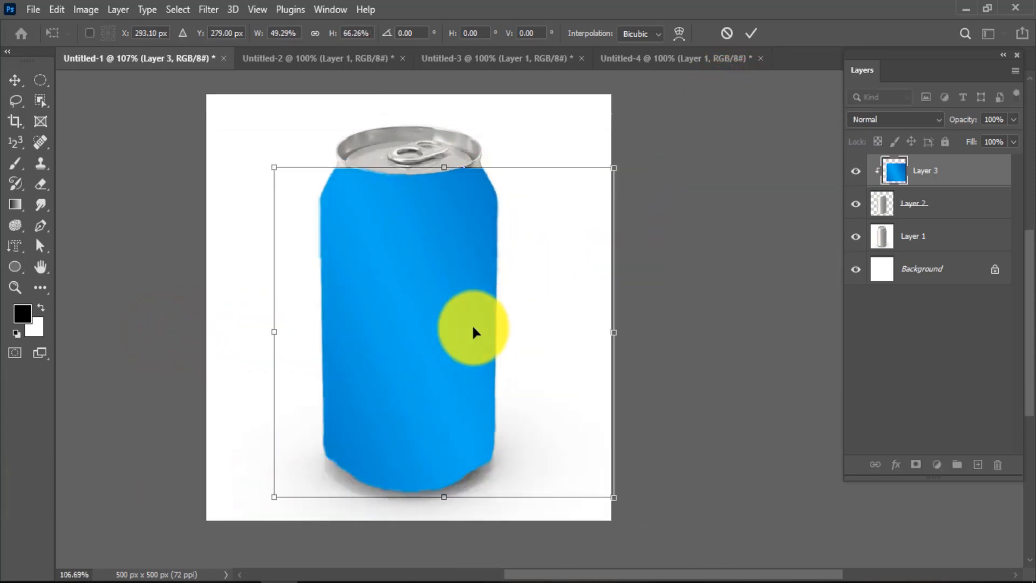
{"action": "left_click_drag", "start_coordinate": [613, 329], "coordinate": [528, 331]}
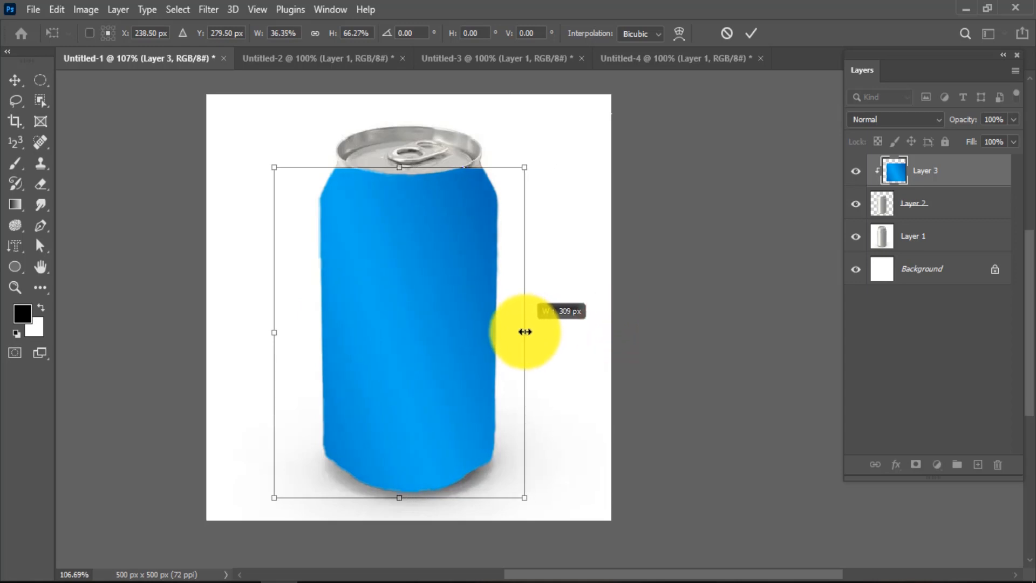
{"action": "left_click_drag", "start_coordinate": [525, 332], "coordinate": [507, 332]}
{"action": "left_click_drag", "start_coordinate": [274, 333], "coordinate": [300, 333]}
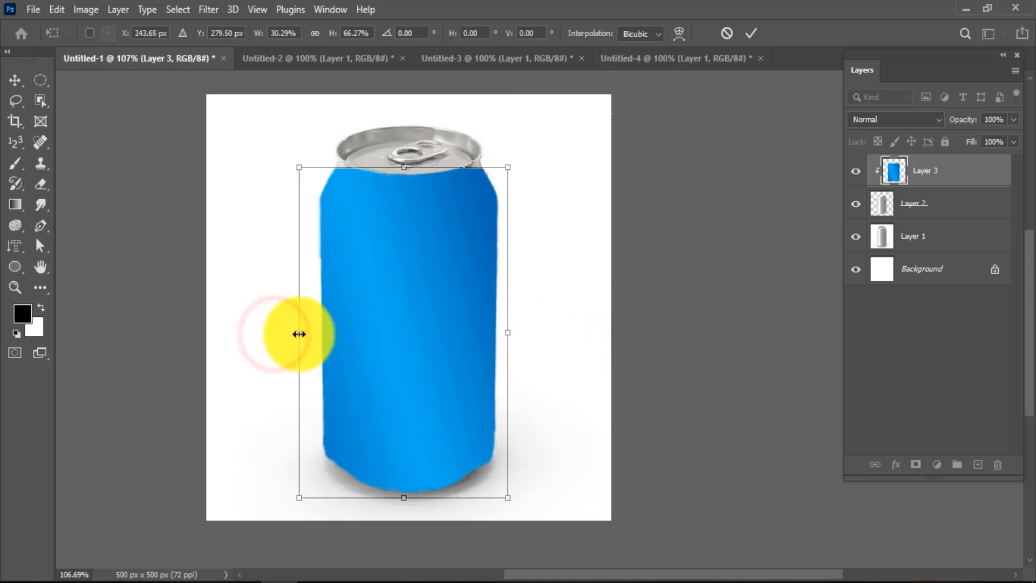
{"action": "key", "text": "Return"}
Set the blend mode of the blue gradient layer to Multiply.
{"action": "left_click", "coordinate": [422, 285]}
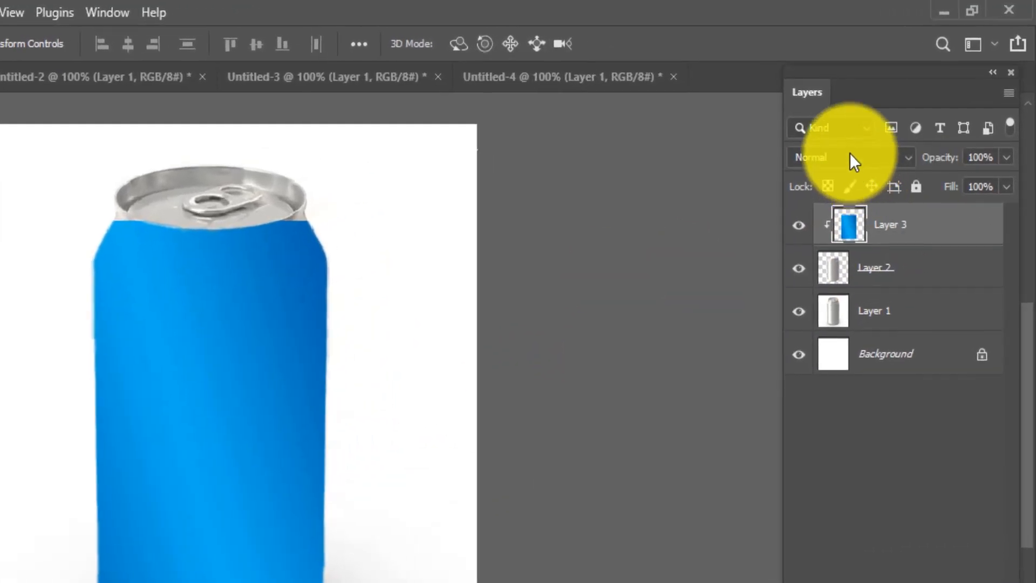
{"action": "left_click", "coordinate": [894, 119]}
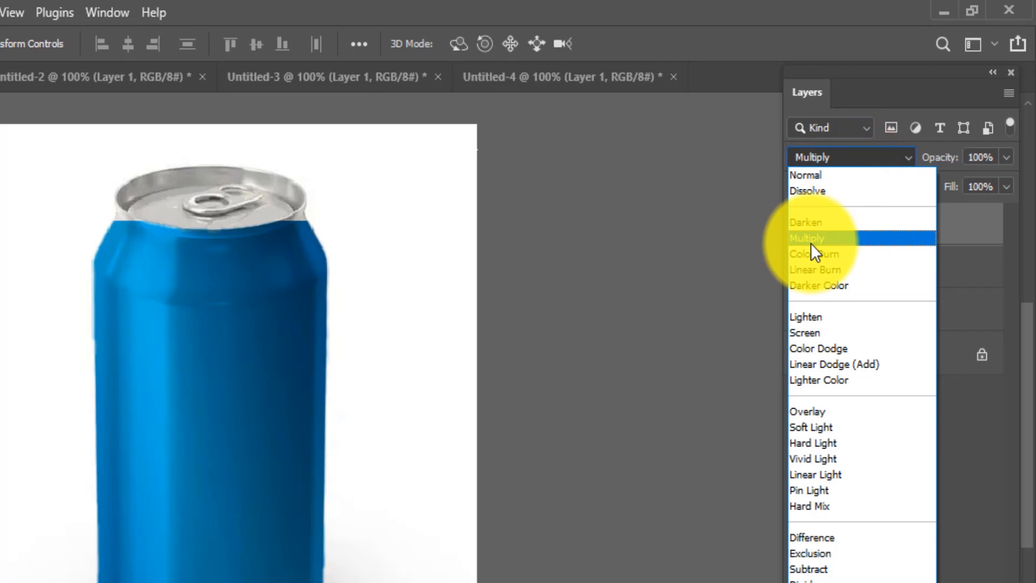
{"action": "left_click", "coordinate": [810, 237]}
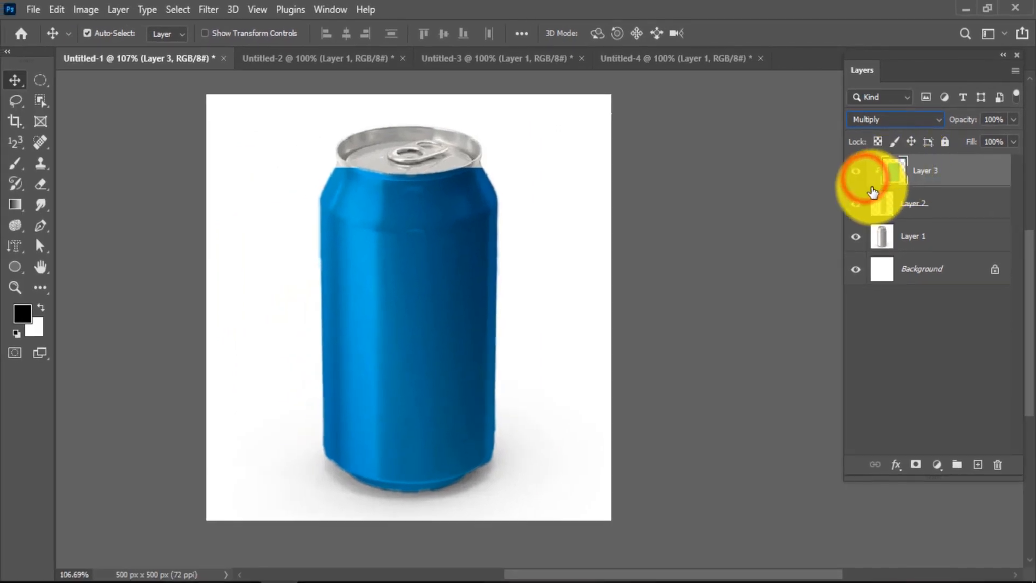
{"action": "left_click", "coordinate": [382, 241]}
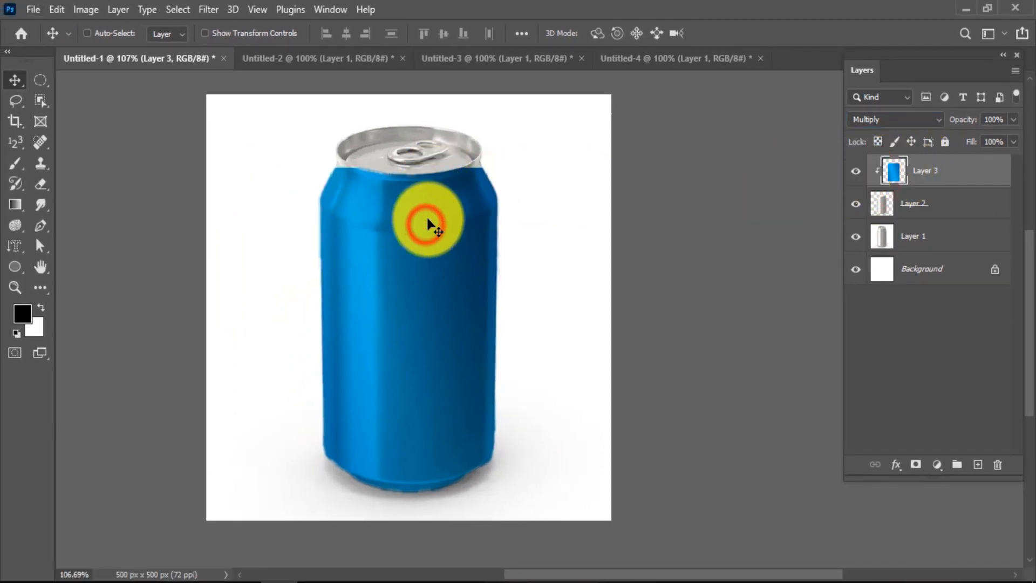
Transform the gradient layer again, lowering its upper edge slightly near the can's shoulder.
{"action": "key", "text": "ctrl+t"}
{"action": "left_click_drag", "start_coordinate": [512, 172], "coordinate": [507, 176]}
{"action": "scroll", "coordinate": [496, 216], "scroll_direction": "up", "scroll_amount": 5}
{"action": "double_click", "coordinate": [470, 253]}
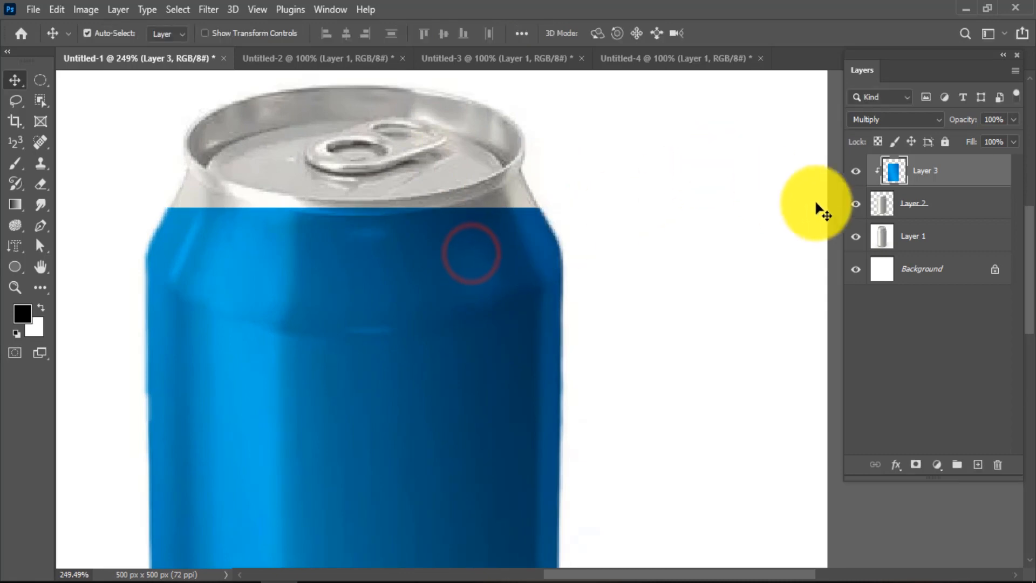
Hide the full can image in Layer 1 while keeping the clipped gradient and the cut-out body in Layer 2 visible.
{"action": "left_click", "coordinate": [855, 170]}
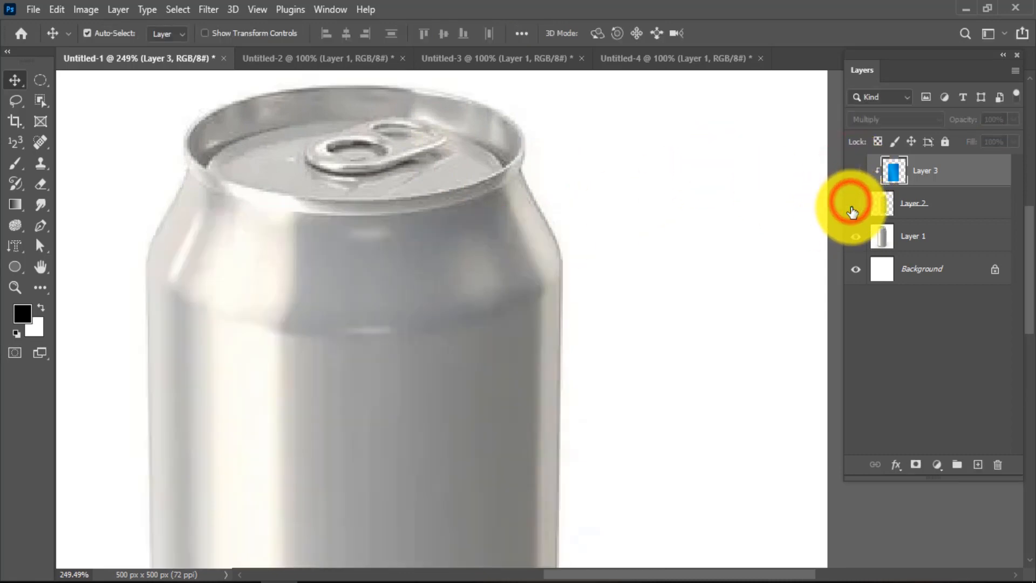
{"action": "left_click", "coordinate": [855, 236]}
{"action": "left_click", "coordinate": [855, 204]}
{"action": "left_click", "coordinate": [855, 170]}
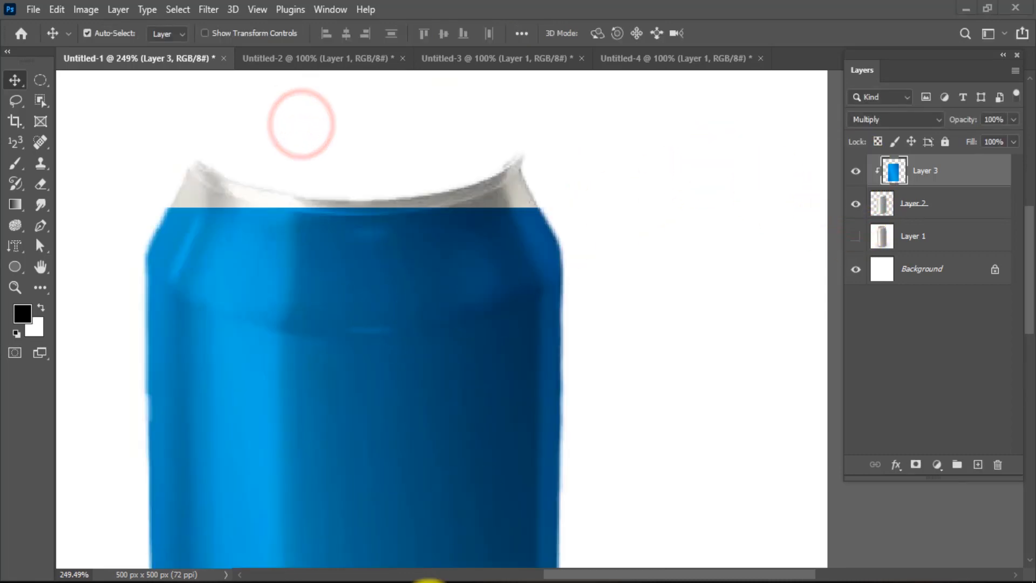
Scale the gradient layer up to about 109% width and 108% height to cover the can's shoulder, and show Layer 1 again.
{"action": "left_click", "coordinate": [536, 284]}
{"action": "key", "text": "ctrl+t"}
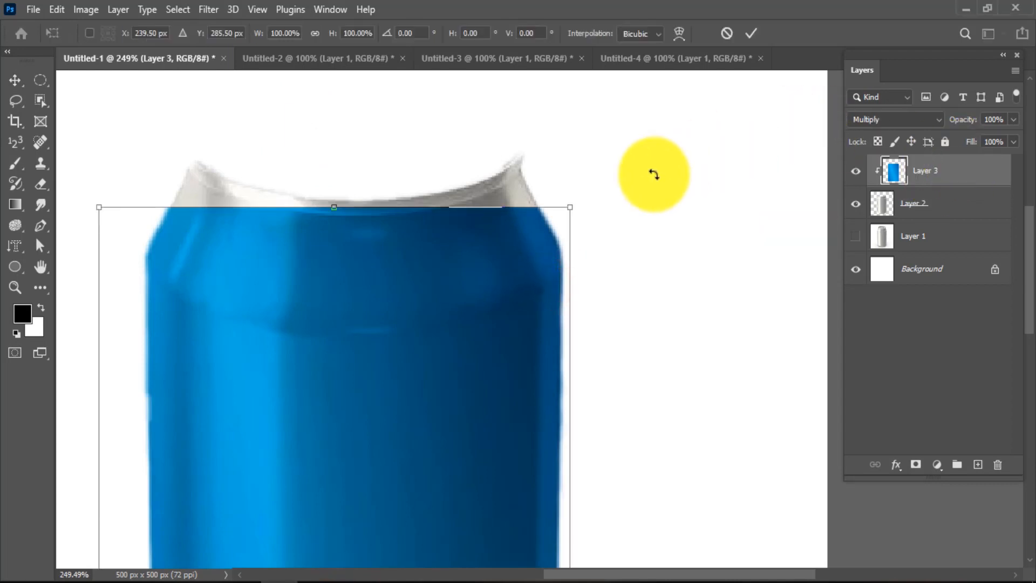
{"action": "left_click_drag", "start_coordinate": [569, 203], "coordinate": [613, 147]}
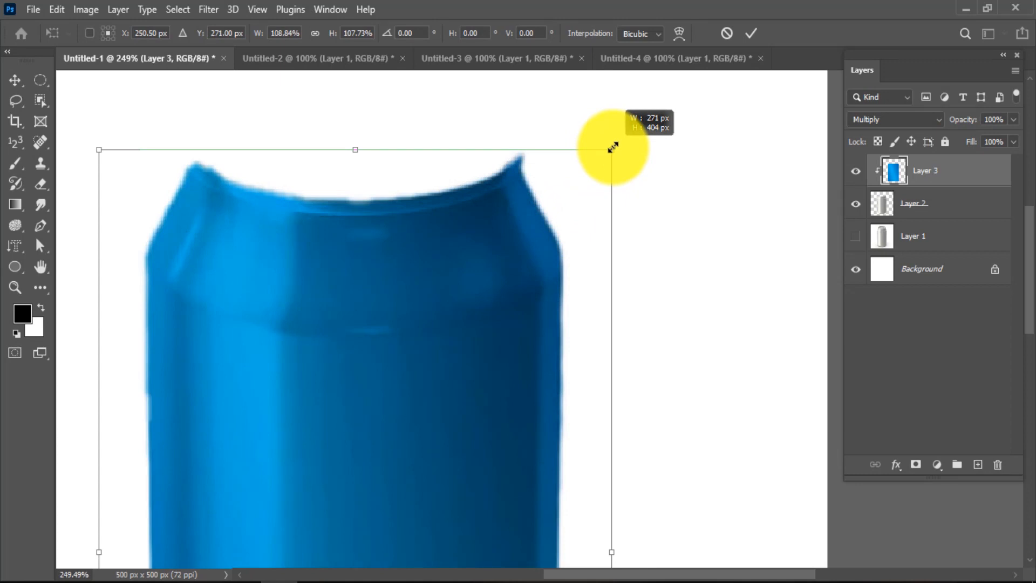
{"action": "scroll", "coordinate": [613, 146], "scroll_direction": "down", "scroll_amount": 4}
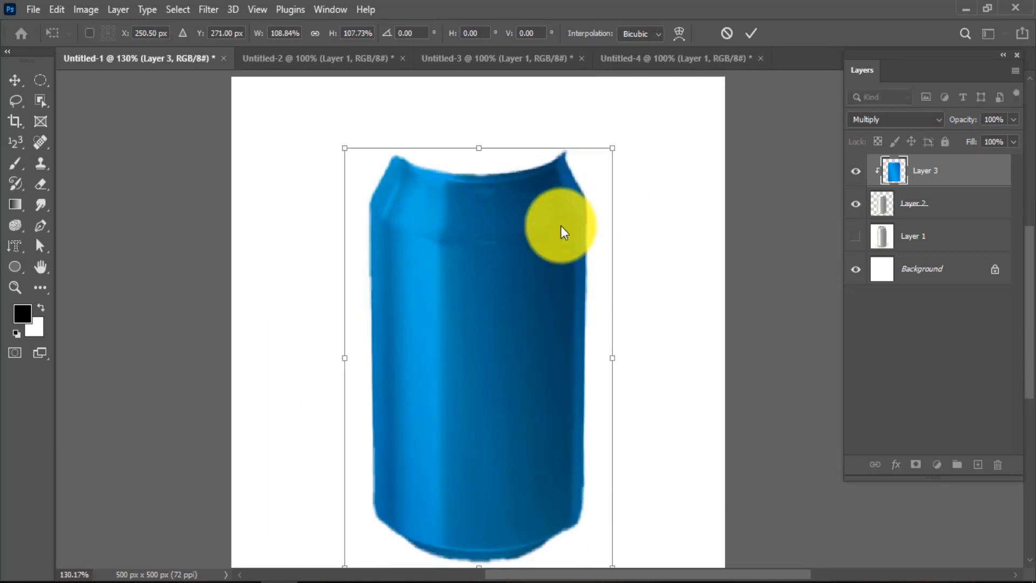
{"action": "key", "text": "Return"}
{"action": "left_click", "coordinate": [854, 236]}
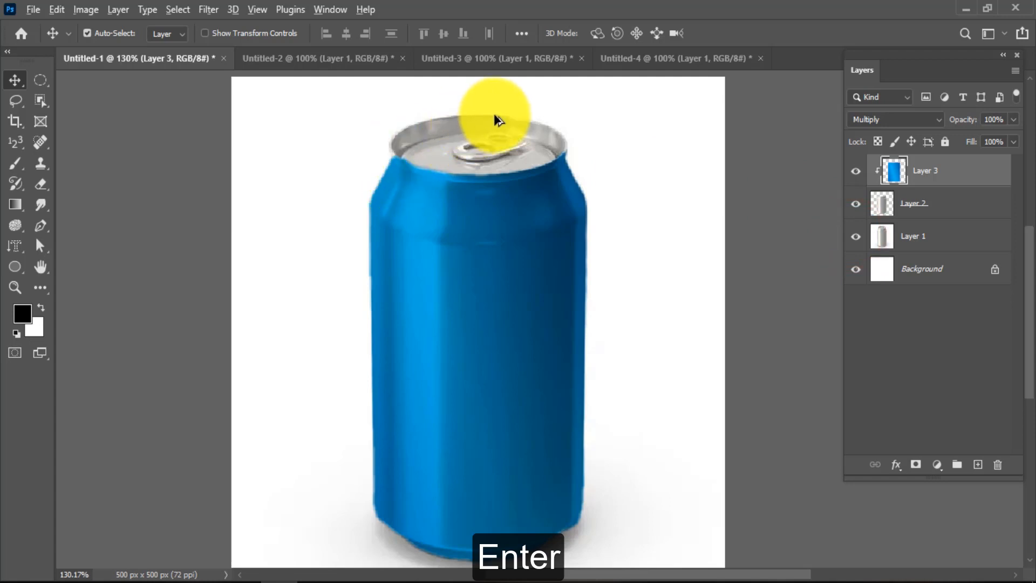
On Layer 2, select the strip overlapping the can's rim with the Polygonal Lasso, following the rim's lower edge and closing across the lid.
{"action": "scroll", "coordinate": [494, 113], "scroll_direction": "up", "scroll_amount": 5}
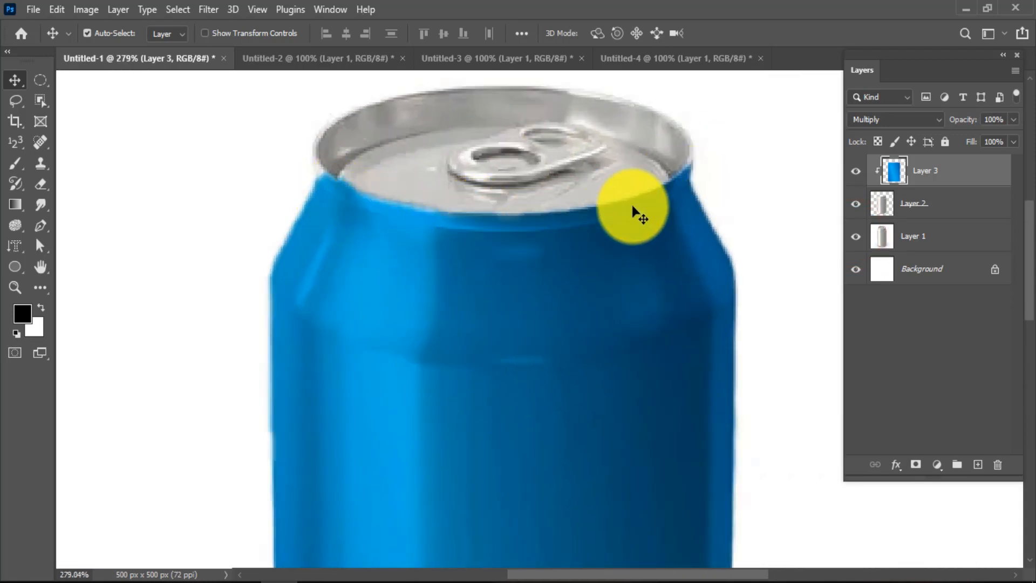
{"action": "scroll", "coordinate": [632, 207], "scroll_direction": "up", "scroll_amount": 1}
{"action": "left_click", "coordinate": [907, 205]}
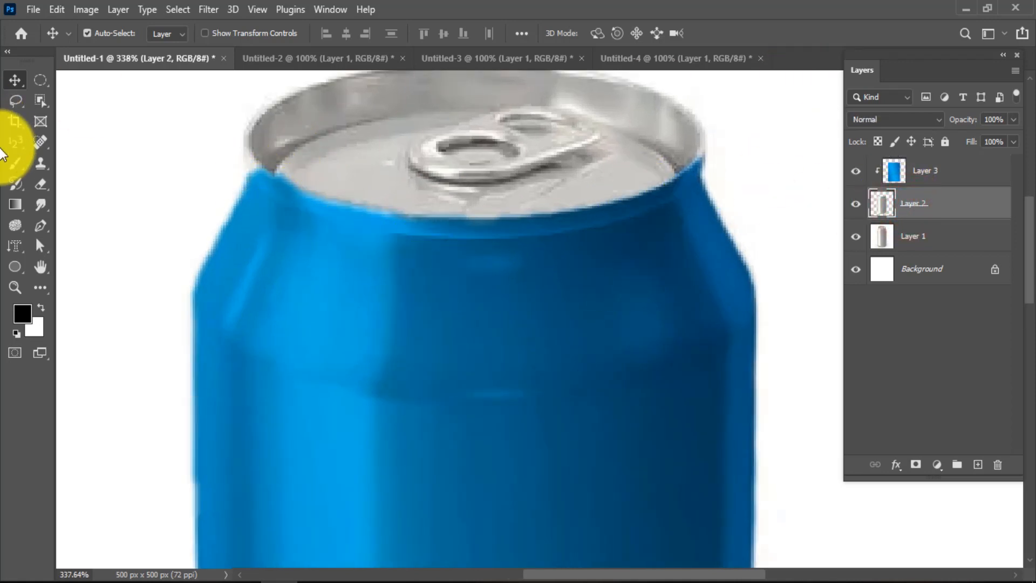
{"action": "mouse_move", "coordinate": [13, 100]}
{"action": "left_mouse_down"}
{"action": "mouse_move", "coordinate": [56, 105]}
{"action": "mouse_move", "coordinate": [67, 119]}
{"action": "left_mouse_up"}
{"action": "scroll", "coordinate": [381, 174], "scroll_direction": "up", "scroll_amount": 1}
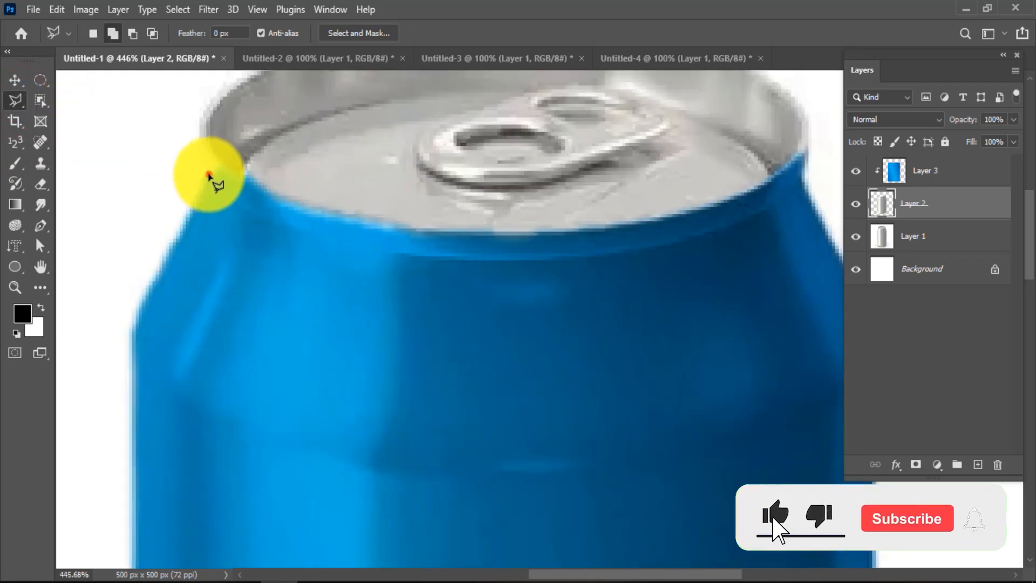
{"action": "mouse_move", "coordinate": [221, 196]}
{"action": "left_mouse_down"}
{"action": "mouse_move", "coordinate": [387, 254]}
{"action": "mouse_move", "coordinate": [655, 259]}
{"action": "mouse_move", "coordinate": [698, 224]}
{"action": "mouse_move", "coordinate": [669, 243]}
{"action": "left_mouse_up"}
{"action": "key", "text": "BackSpace"}
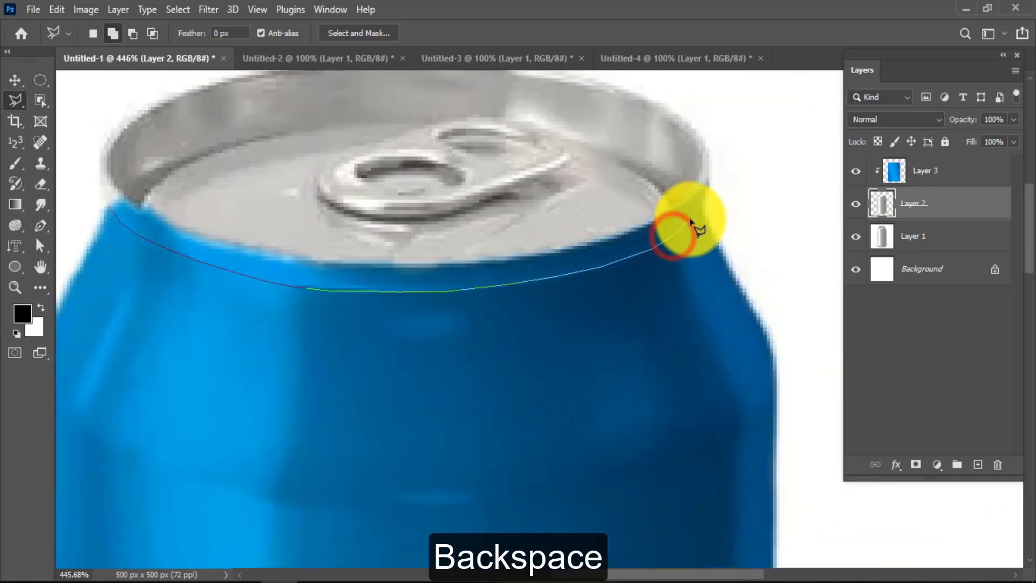
{"action": "left_click", "coordinate": [715, 179]}
{"action": "left_click", "coordinate": [107, 208]}
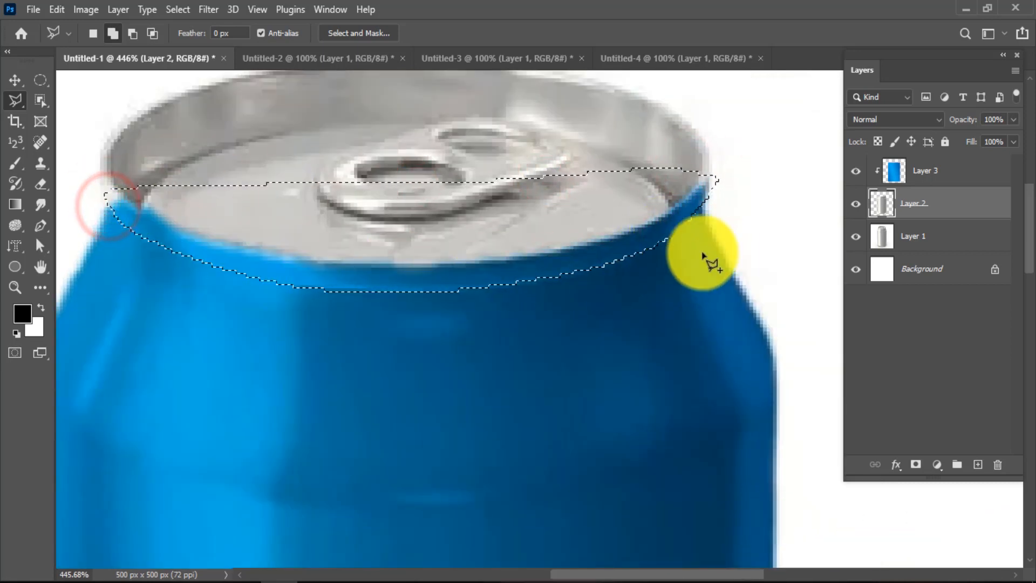
Feather the rim selection by 0.2 pixels, delete that area from Layer 2 and deselect.
{"action": "key", "text": "shift+F6"}
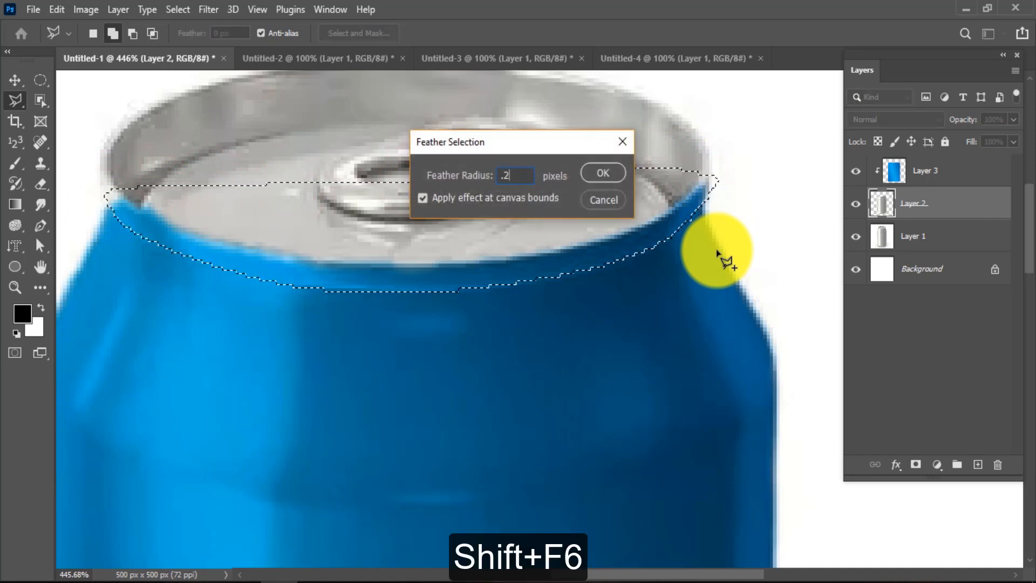
{"action": "key", "text": "Return"}
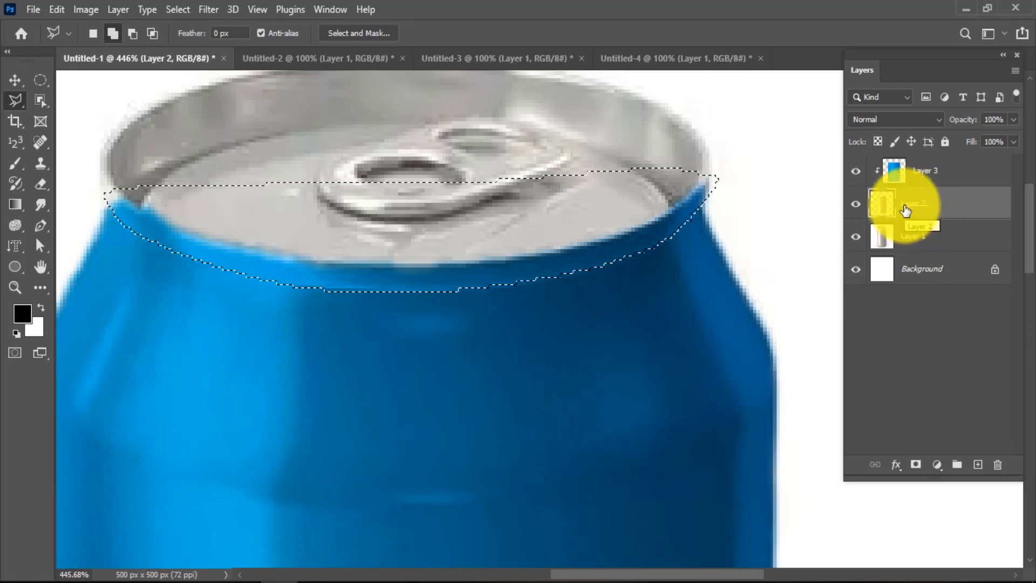
{"action": "key", "text": "Delete"}
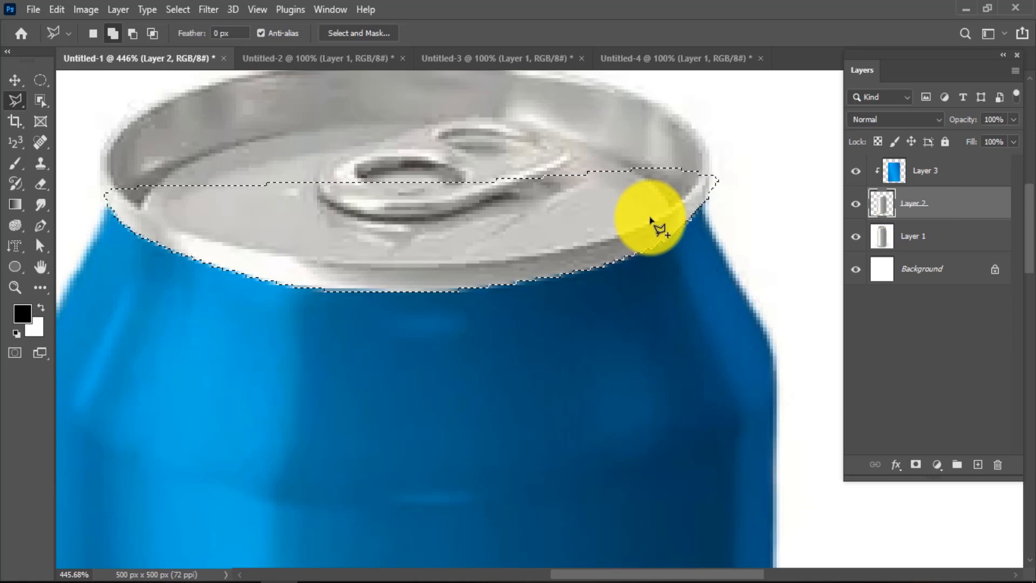
{"action": "key", "text": "ctrl+d"}
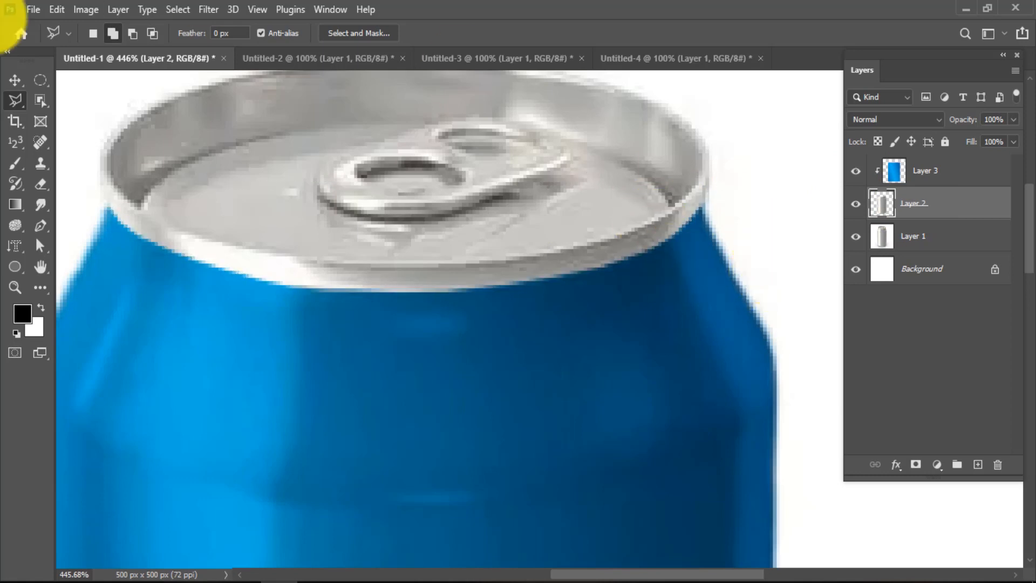
Bring the water drop texture from Untitled-4 into the can document above the gradient layer and position it over the can body.
{"action": "left_click", "coordinate": [15, 81]}
{"action": "scroll", "coordinate": [529, 340], "scroll_direction": "down", "scroll_amount": 6}
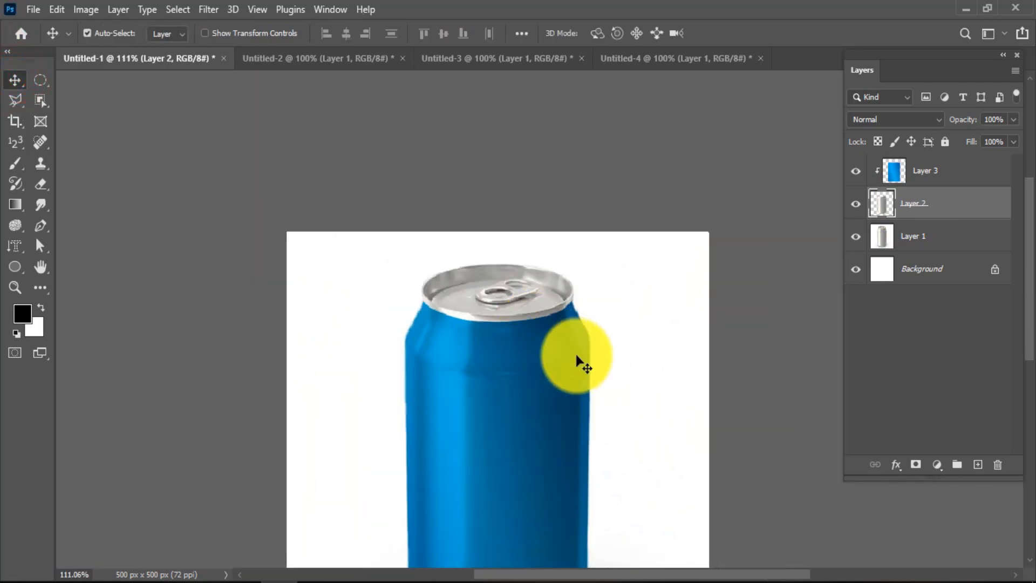
{"action": "left_click_drag", "start_coordinate": [579, 335], "coordinate": [551, 207]}
{"action": "left_click", "coordinate": [478, 331]}
{"action": "left_click", "coordinate": [630, 60]}
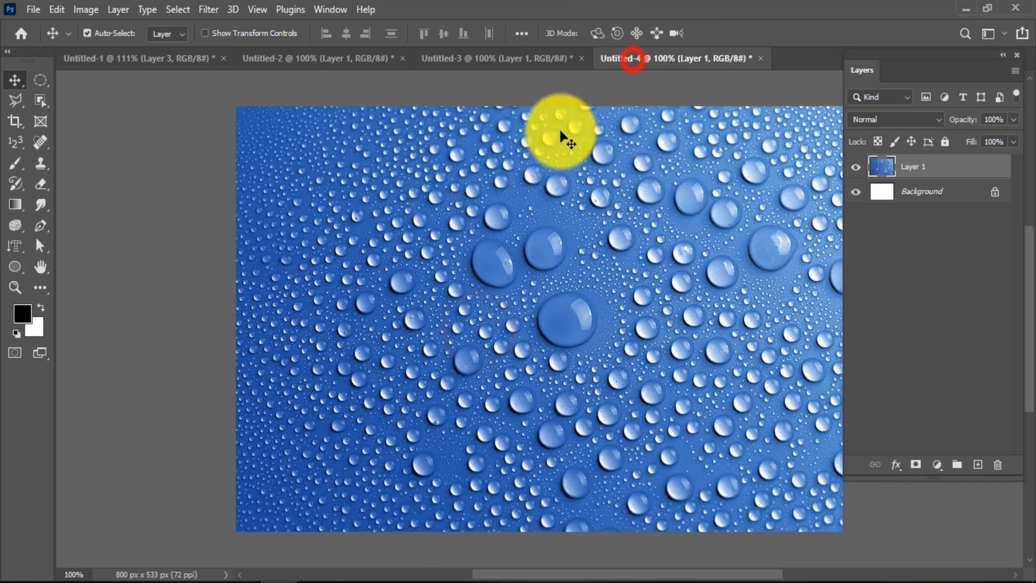
{"action": "left_click", "coordinate": [506, 58]}
{"action": "left_click", "coordinate": [637, 59]}
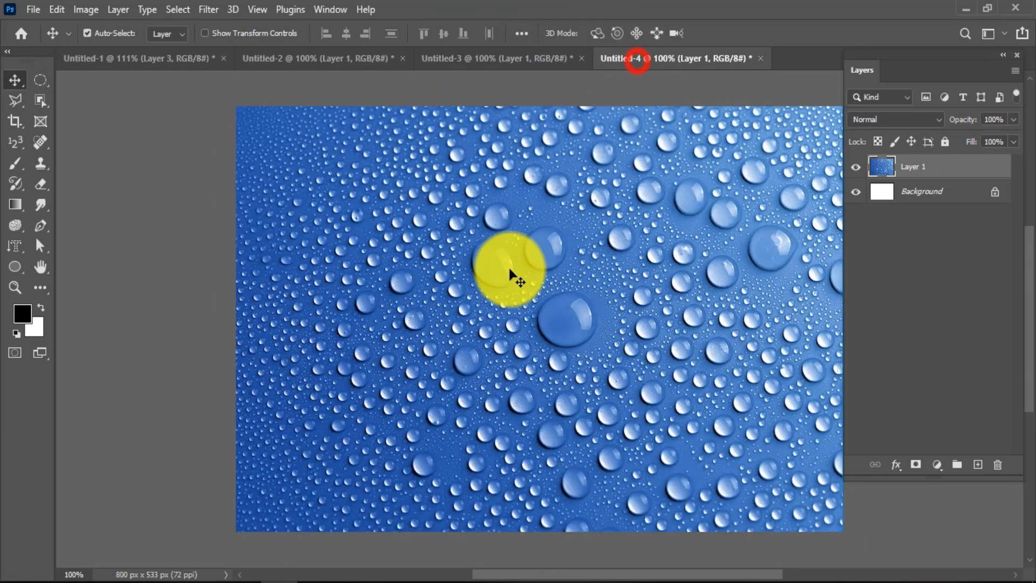
{"action": "left_click_drag", "start_coordinate": [507, 286], "coordinate": [468, 336]}
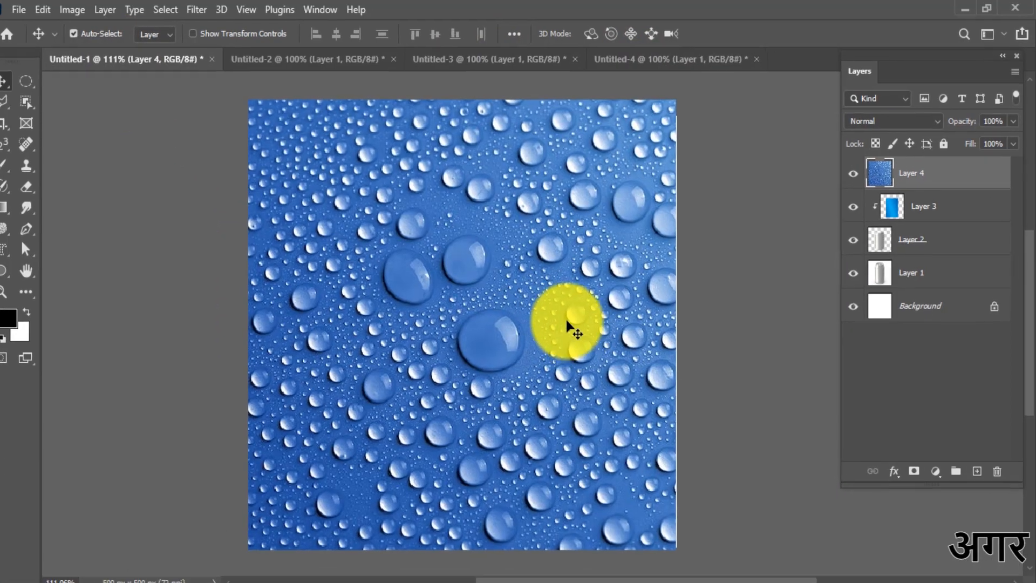
{"action": "left_click_drag", "start_coordinate": [524, 304], "coordinate": [612, 366]}
{"action": "left_click_drag", "start_coordinate": [503, 467], "coordinate": [528, 461]}
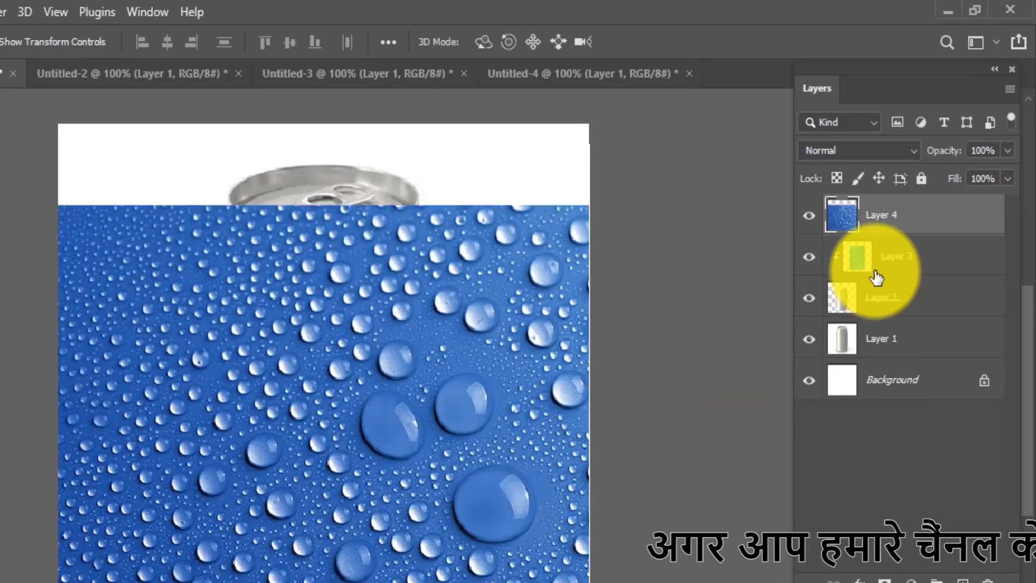
Move the water drop layer between the gradient and Layer 2 as a clipped layer, and set it to Multiply at 49% opacity.
{"action": "left_click_drag", "start_coordinate": [914, 215], "coordinate": [912, 277]}
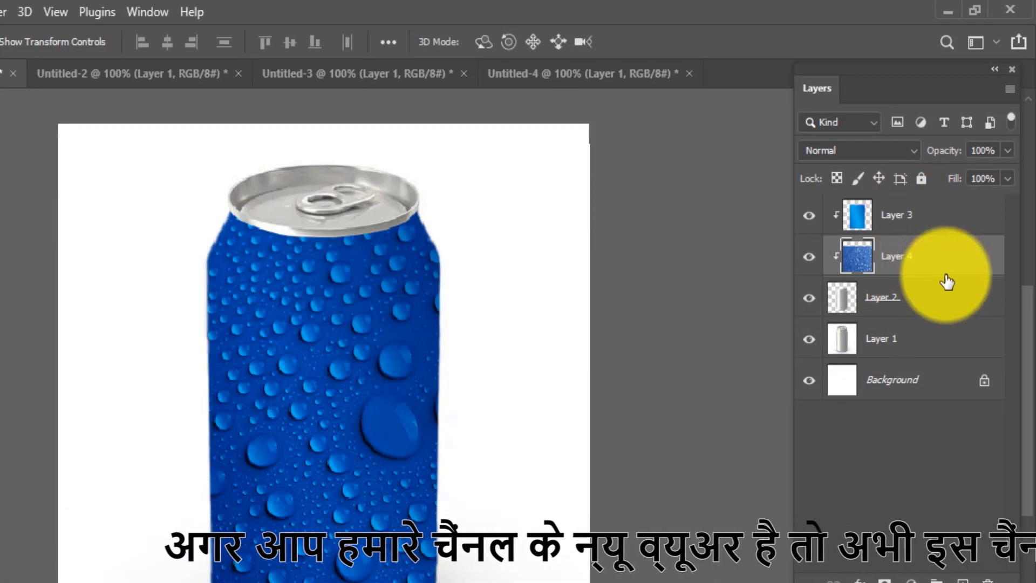
{"action": "left_click", "coordinate": [900, 144]}
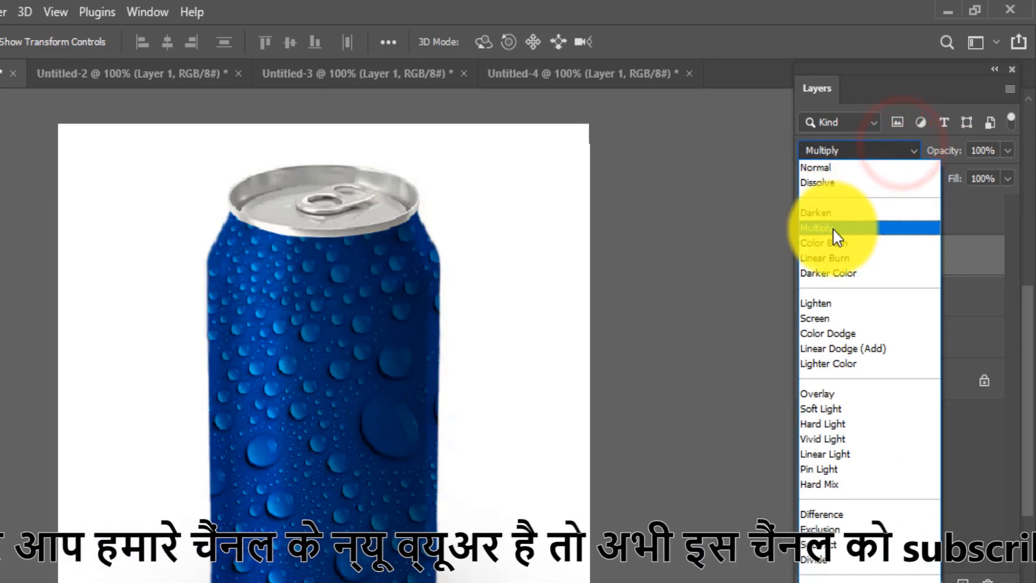
{"action": "left_click", "coordinate": [833, 228]}
{"action": "left_click_drag", "start_coordinate": [944, 149], "coordinate": [894, 172]}
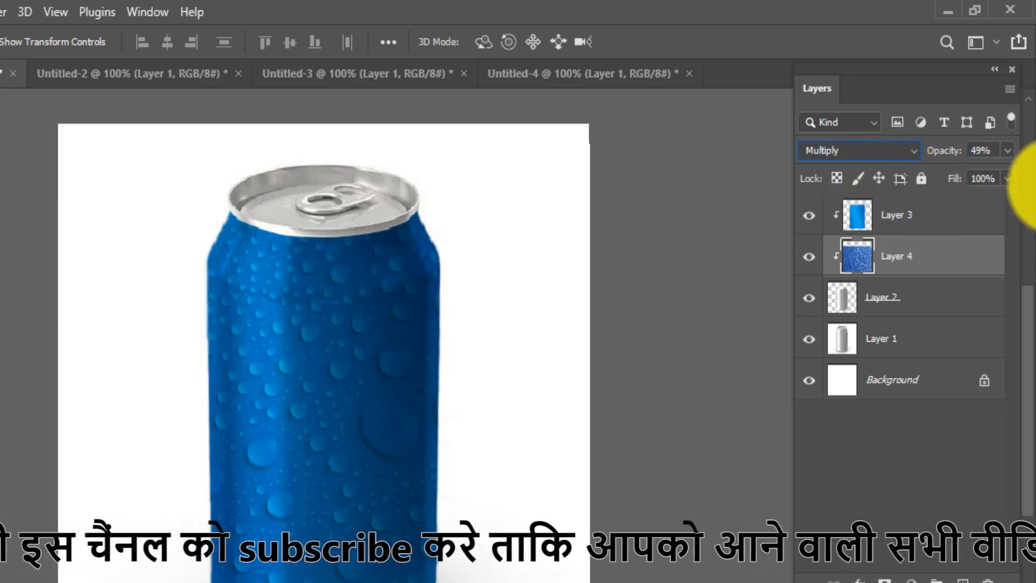
Scale the water drop layer down proportionally until its height roughly matches the can body.
{"action": "left_click", "coordinate": [885, 255]}
{"action": "key", "text": "ctrl+t"}
{"action": "key", "text": "ctrl+minus"}
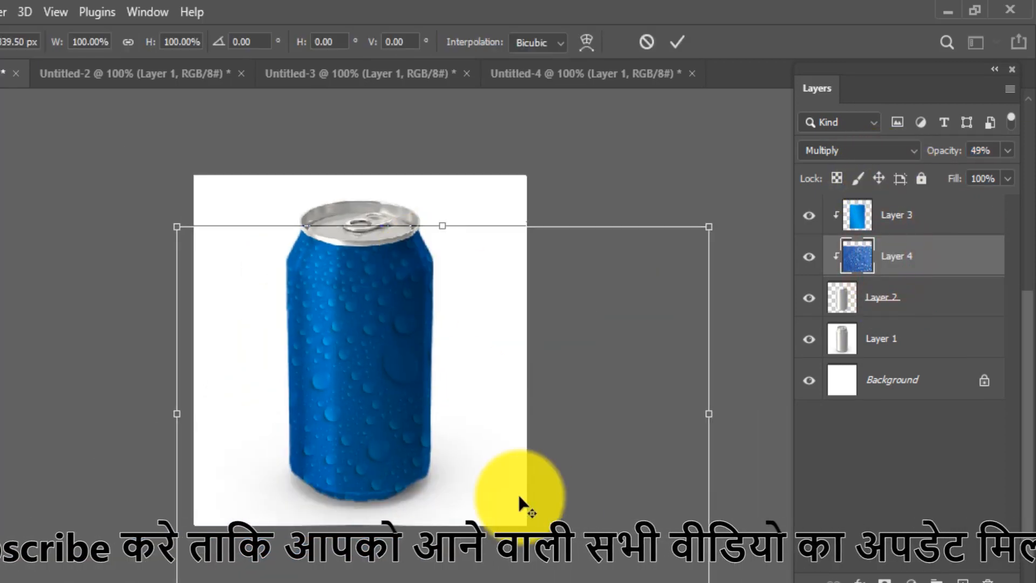
{"action": "left_click_drag", "start_coordinate": [707, 582], "coordinate": [573, 532]}
{"action": "left_click_drag", "start_coordinate": [599, 425], "coordinate": [599, 425]}
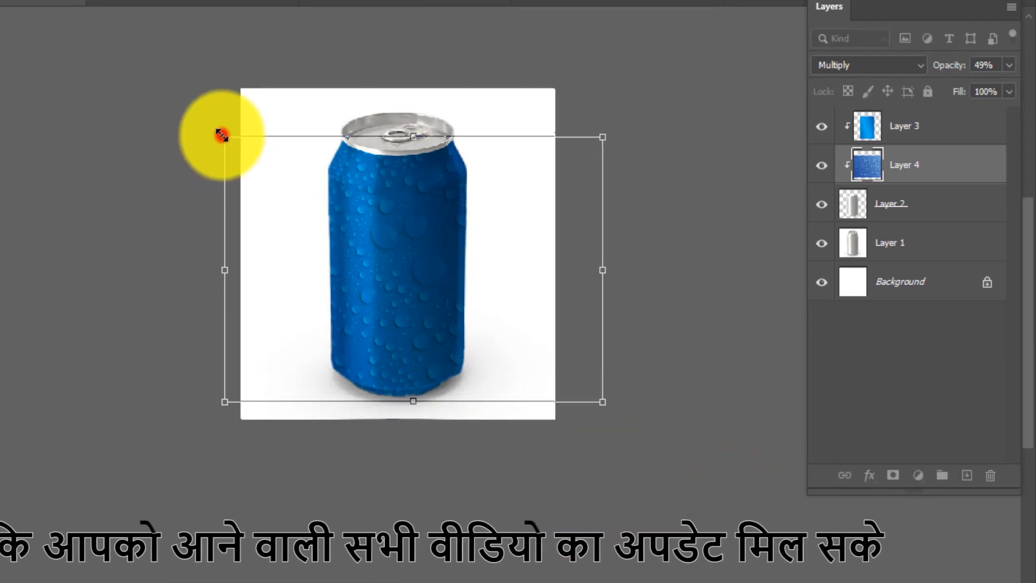
{"action": "left_click_drag", "start_coordinate": [223, 138], "coordinate": [226, 140]}
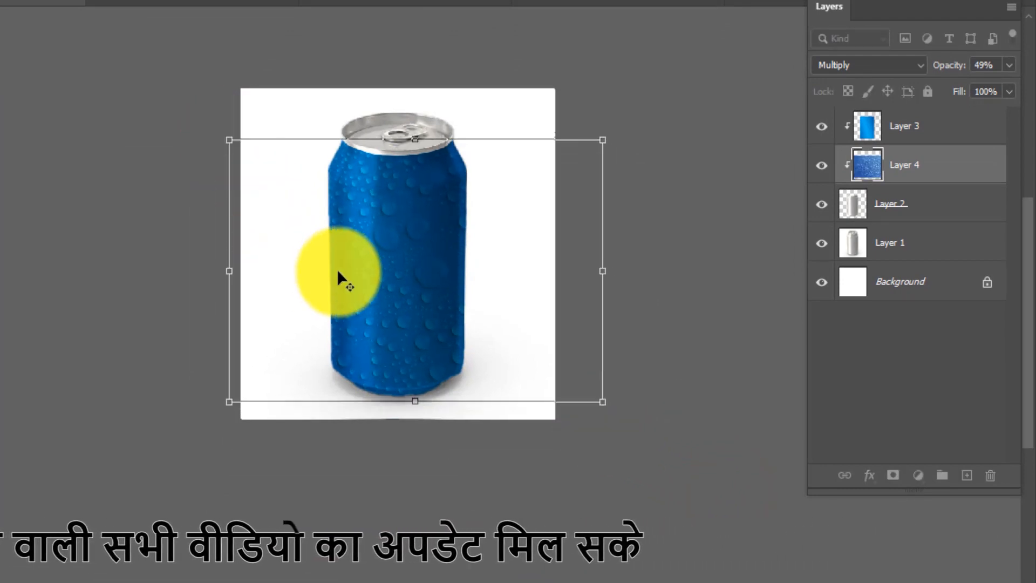
Narrow the water drop layer from both sides, keeping it wider than the can body, and apply the transform.
{"action": "scroll", "coordinate": [338, 269], "scroll_direction": "up", "scroll_amount": 3}
{"action": "left_click", "coordinate": [261, 268]}
{"action": "left_click_drag", "start_coordinate": [188, 272], "coordinate": [235, 271]}
{"action": "left_click_drag", "start_coordinate": [689, 273], "coordinate": [647, 269]}
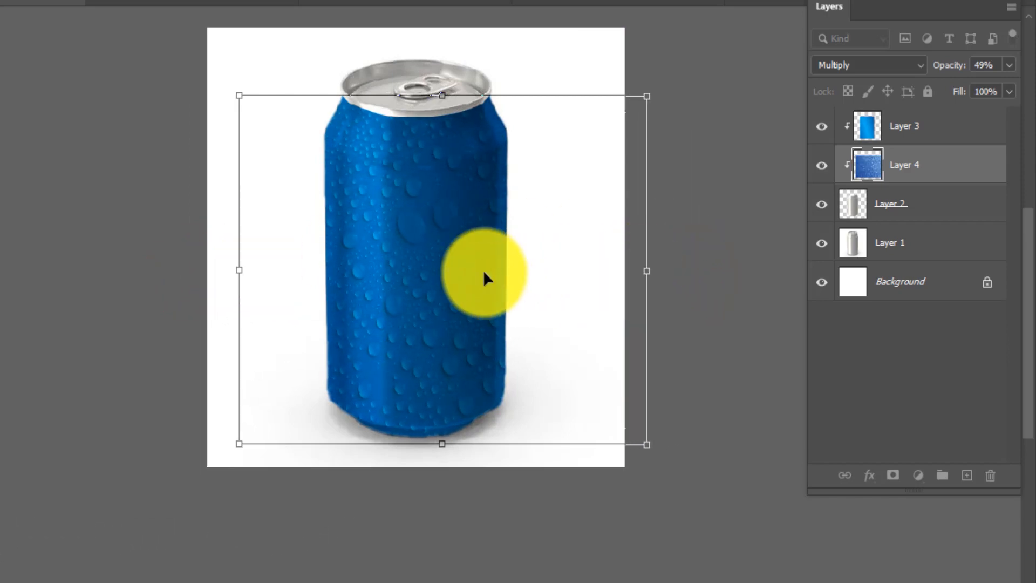
{"action": "double_click", "coordinate": [483, 269]}
{"action": "scroll", "coordinate": [463, 237], "scroll_direction": "up", "scroll_amount": 2}
{"action": "scroll", "coordinate": [468, 234], "scroll_direction": "up", "scroll_amount": 1}
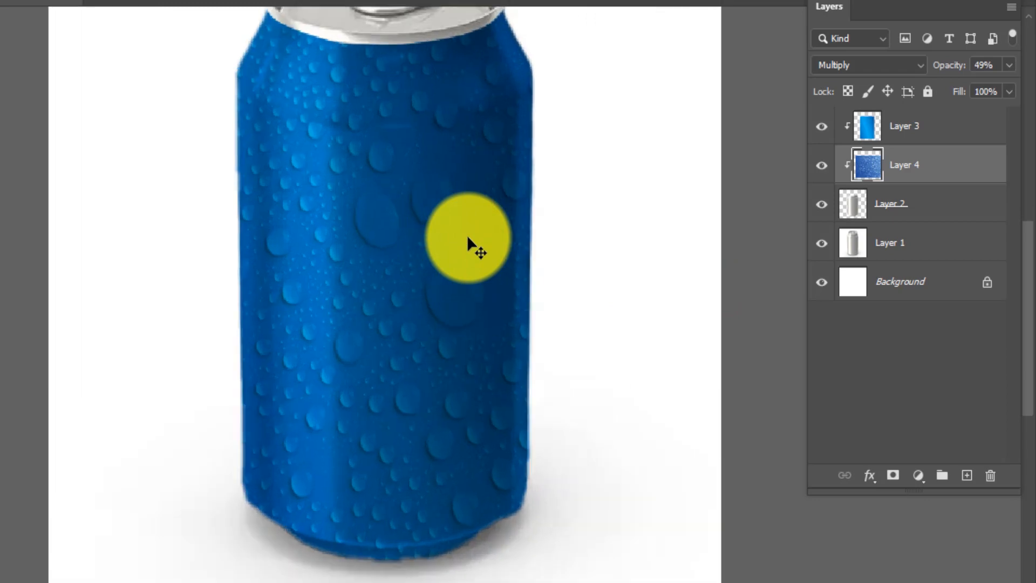
{"action": "scroll", "coordinate": [468, 235], "scroll_direction": "down", "scroll_amount": 2}
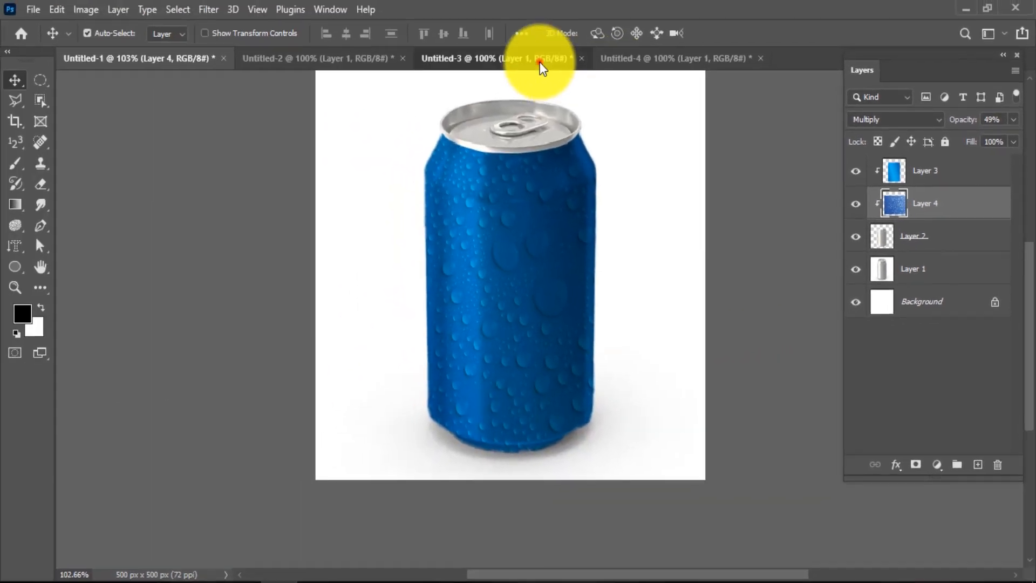
In the Untitled-2 document, select the white background around the Pepsi logo with the Magic Wand tool.
{"action": "left_click", "coordinate": [539, 60]}
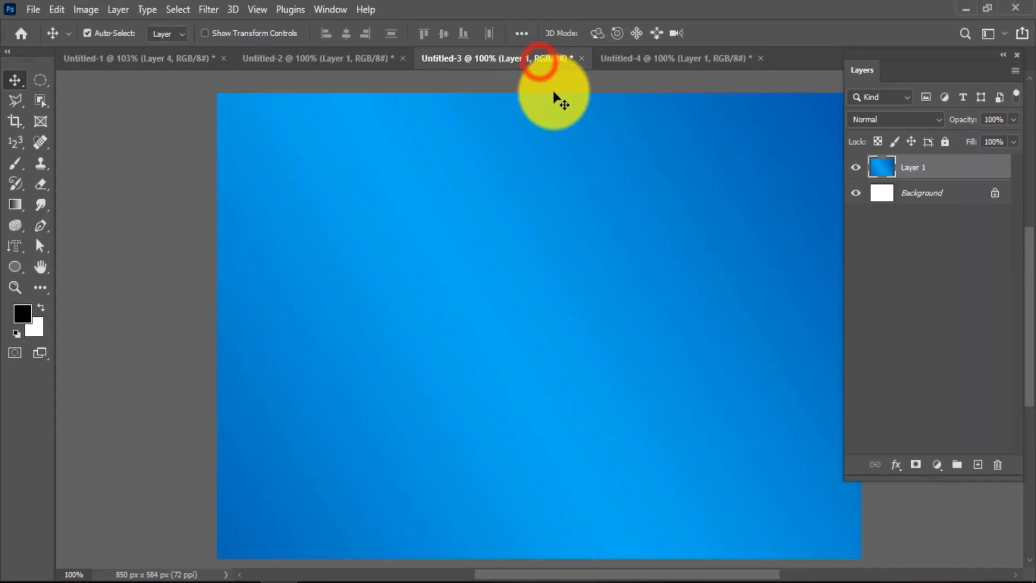
{"action": "left_click", "coordinate": [345, 59]}
{"action": "scroll", "coordinate": [557, 290], "scroll_direction": "up", "scroll_amount": 3}
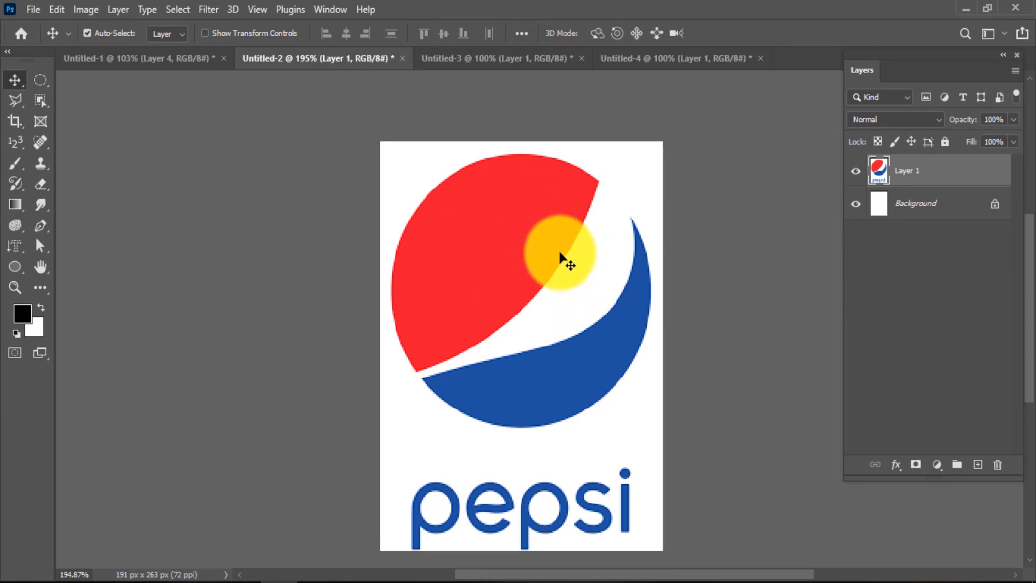
{"action": "scroll", "coordinate": [528, 258], "scroll_direction": "down", "scroll_amount": 1}
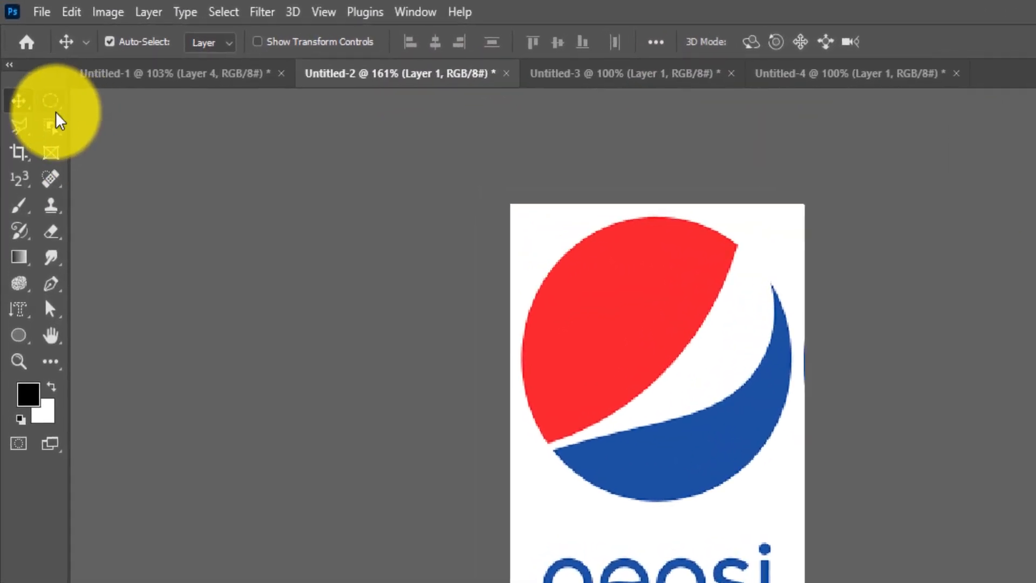
{"action": "left_click", "coordinate": [46, 114]}
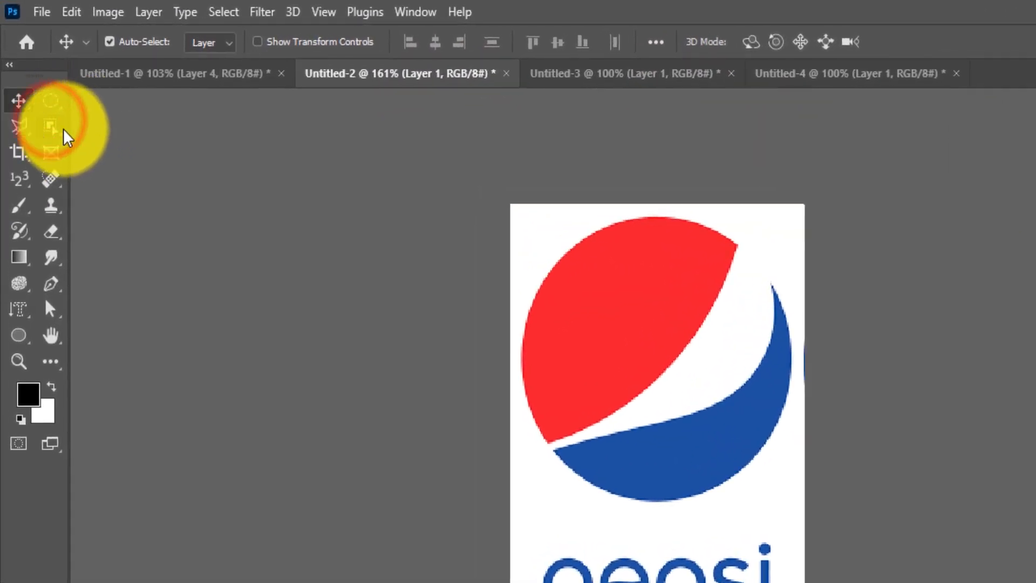
{"action": "right_click", "coordinate": [52, 128]}
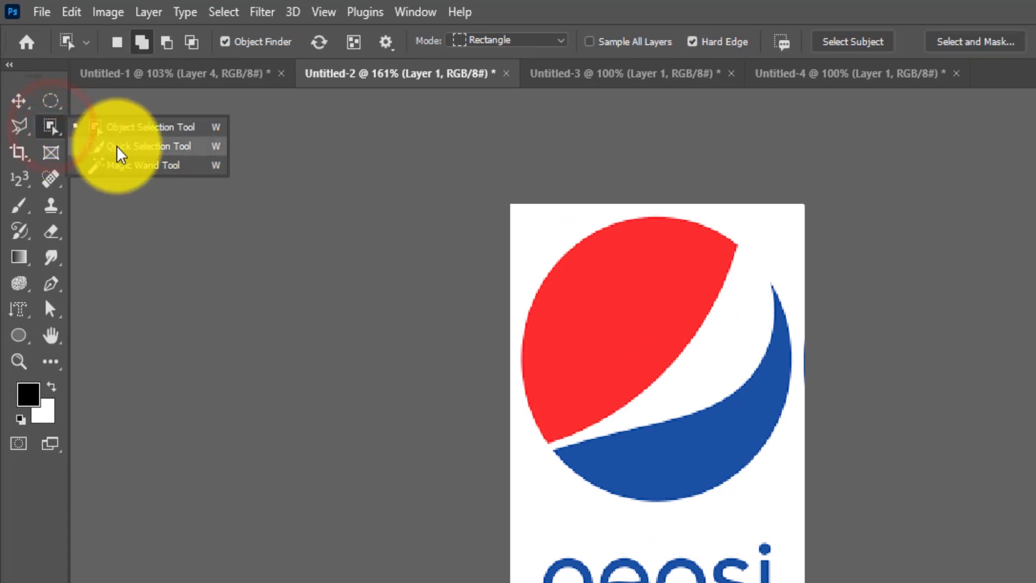
{"action": "left_click", "coordinate": [122, 165]}
{"action": "left_click", "coordinate": [699, 363]}
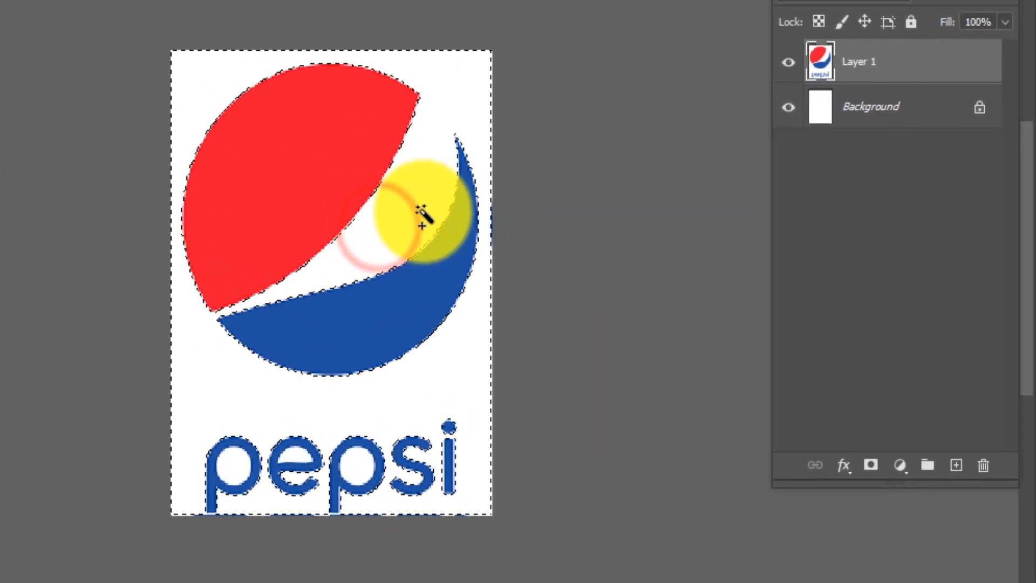
Hide the Background layer and delete the white areas around the logo and inside the letters p, e and p.
{"action": "left_click", "coordinate": [788, 107]}
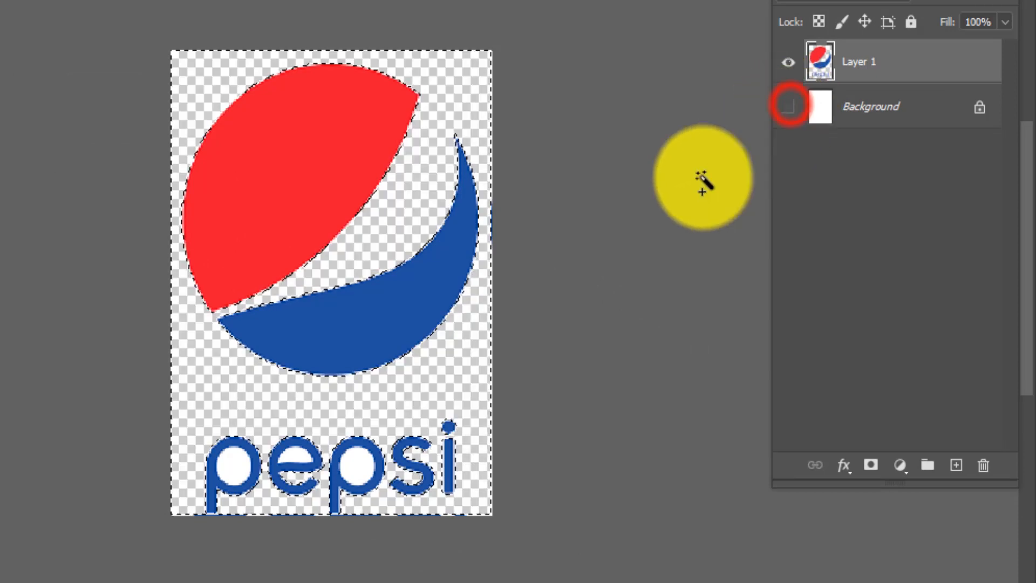
{"action": "scroll", "coordinate": [324, 521], "scroll_direction": "up", "scroll_amount": 4}
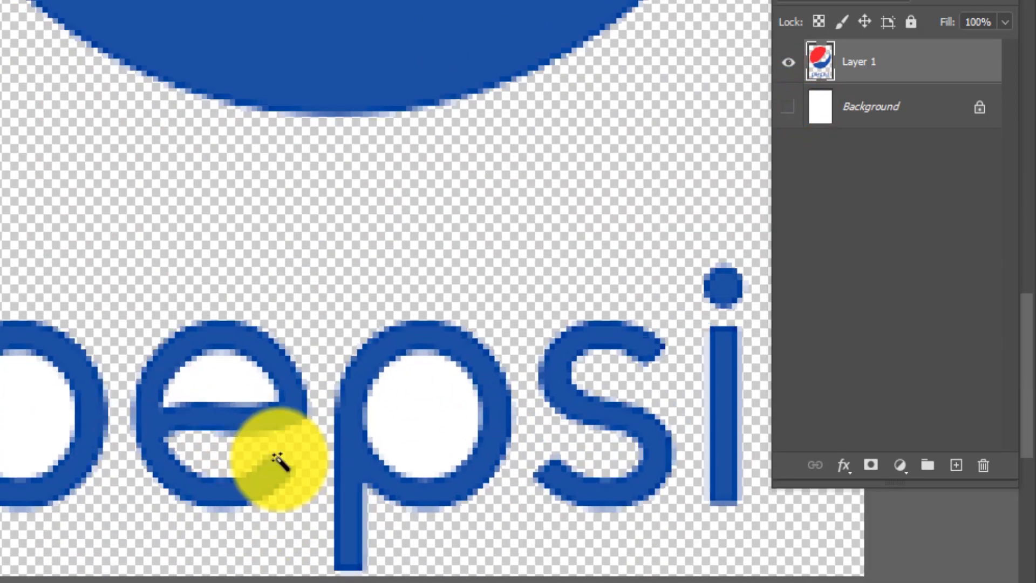
{"action": "left_click", "coordinate": [38, 398]}
{"action": "left_click", "coordinate": [204, 376]}
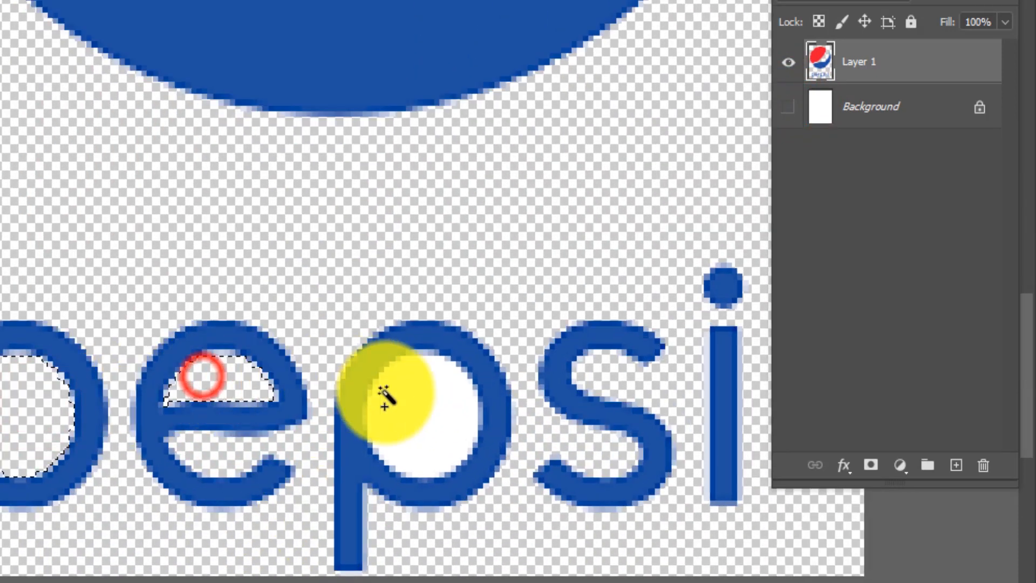
{"action": "left_click", "coordinate": [418, 397]}
{"action": "scroll", "coordinate": [342, 377], "scroll_direction": "down", "scroll_amount": 4}
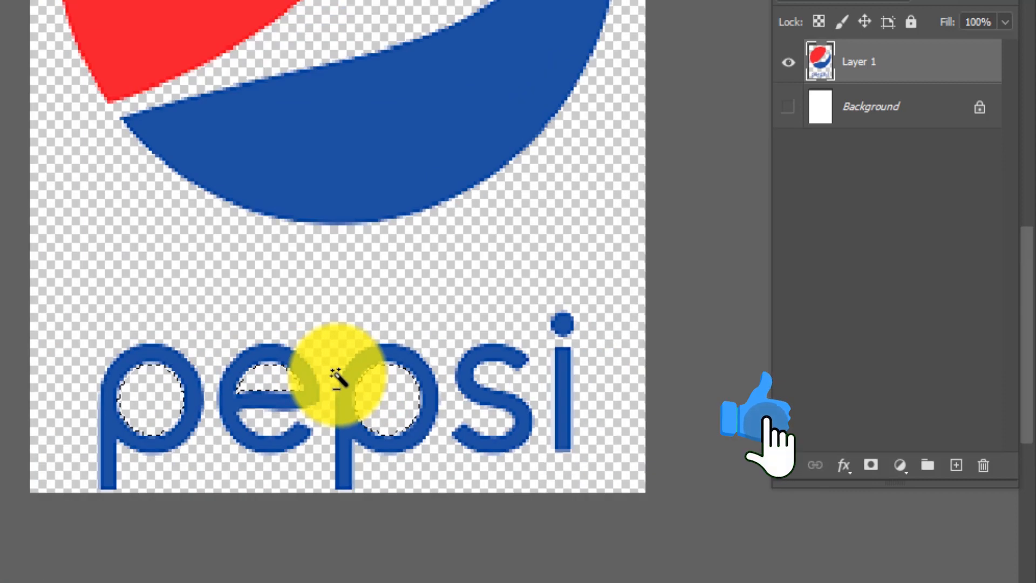
{"action": "scroll", "coordinate": [336, 378], "scroll_direction": "down", "scroll_amount": 2}
Place the cut-out Pepsi logo on the can in Untitled-1, as a clipped layer above Layer 3.
{"action": "left_click", "coordinate": [14, 79]}
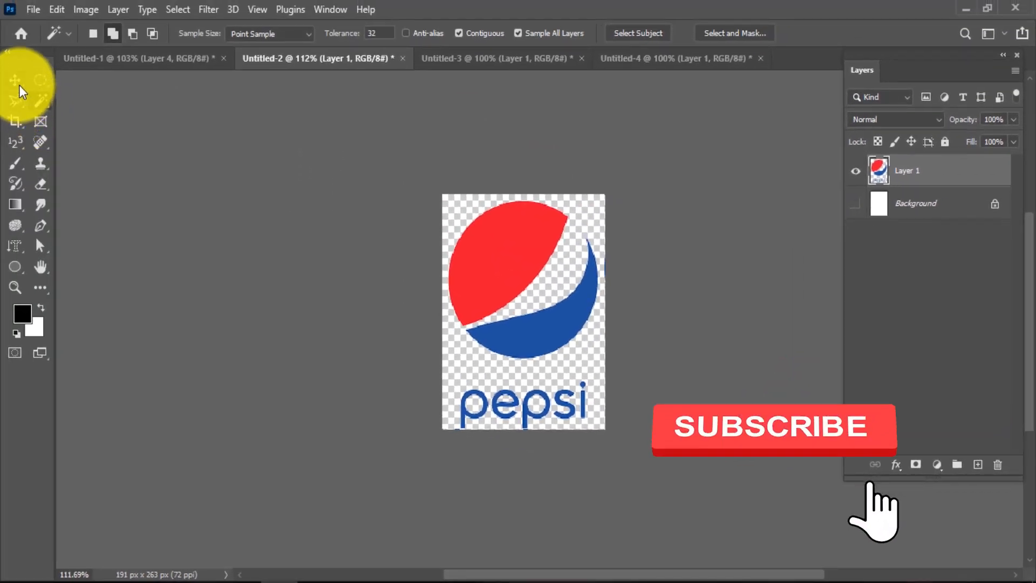
{"action": "left_click_drag", "start_coordinate": [507, 243], "coordinate": [531, 308]}
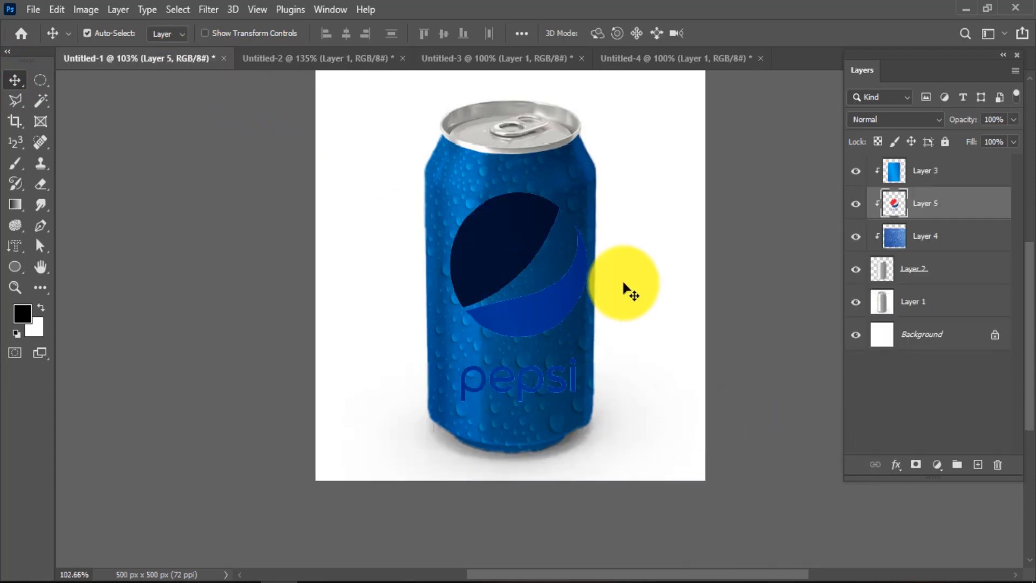
{"action": "left_click_drag", "start_coordinate": [915, 164], "coordinate": [916, 165]}
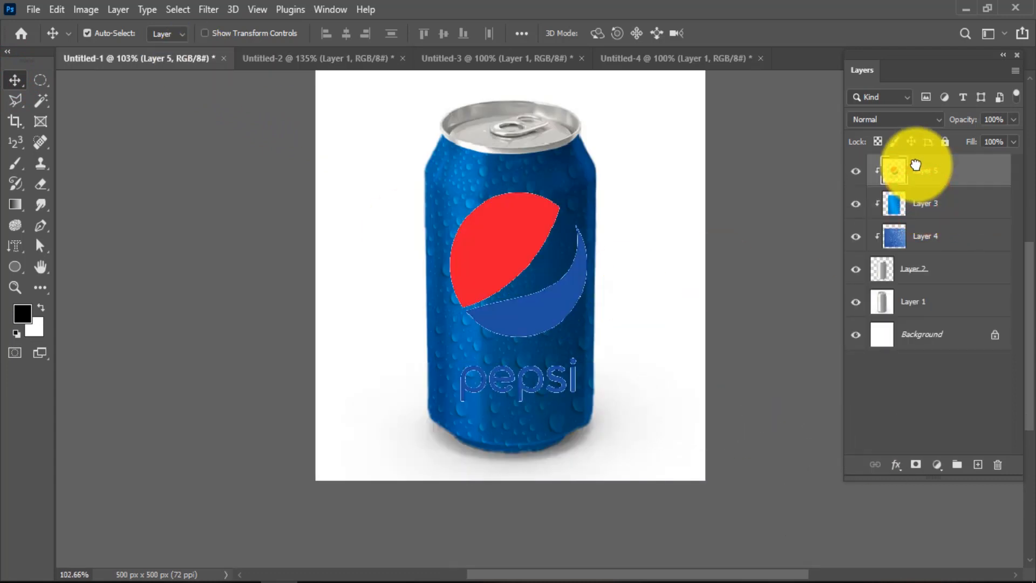
{"action": "left_click_drag", "start_coordinate": [513, 282], "coordinate": [496, 265]}
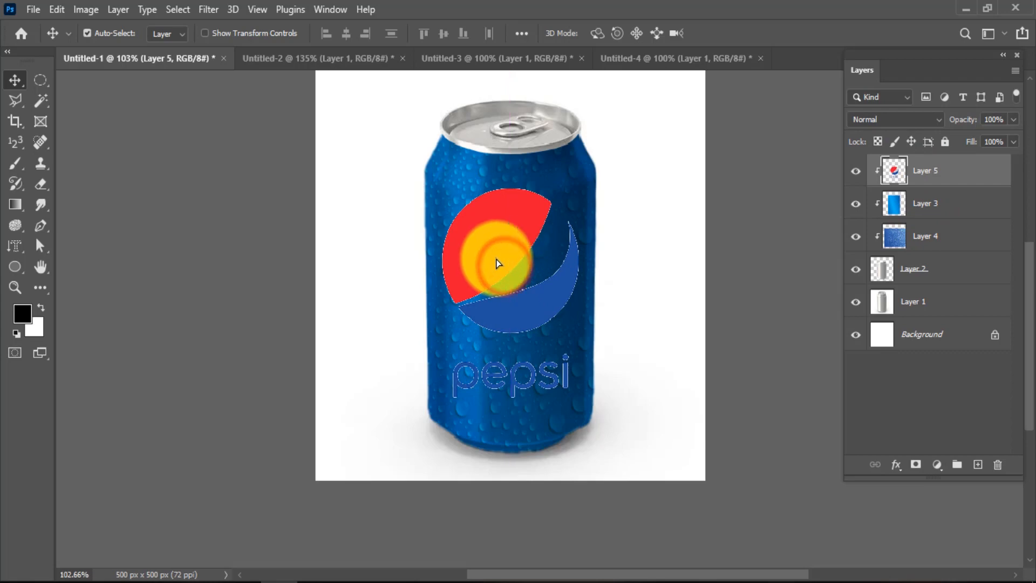
Inspect the edges of the placed Pepsi logo and delete its layer from the can.
{"action": "scroll", "coordinate": [527, 270], "scroll_direction": "up", "scroll_amount": 5}
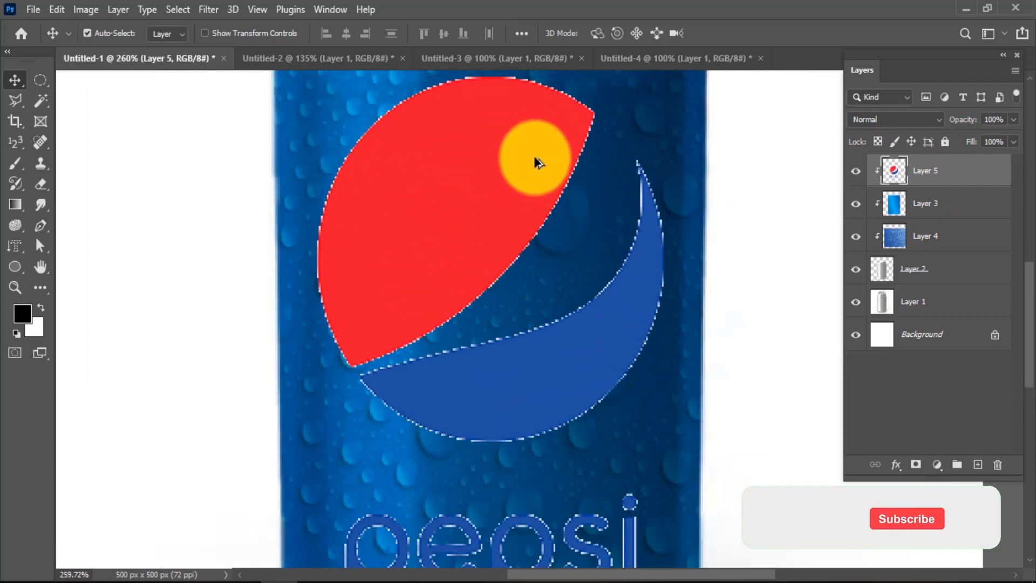
{"action": "scroll", "coordinate": [527, 237], "scroll_direction": "down", "scroll_amount": 3}
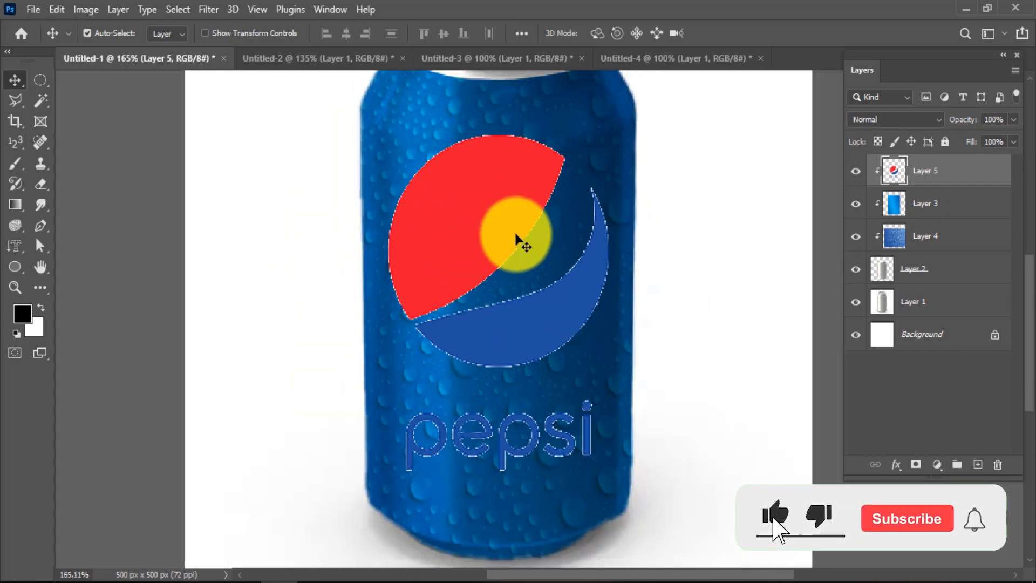
{"action": "key", "text": "Delete"}
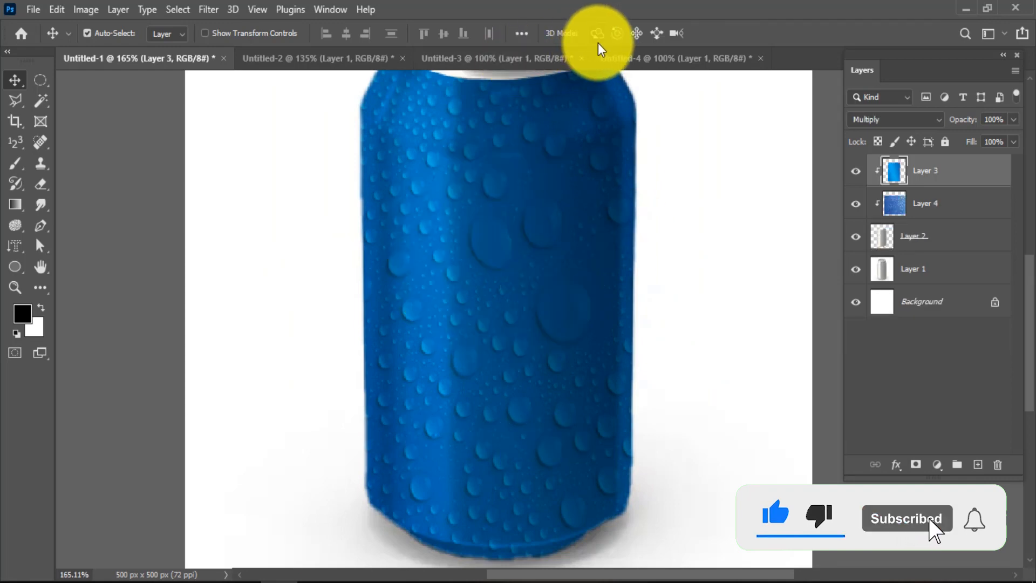
{"action": "left_click", "coordinate": [643, 58]}
{"action": "left_click", "coordinate": [526, 59]}
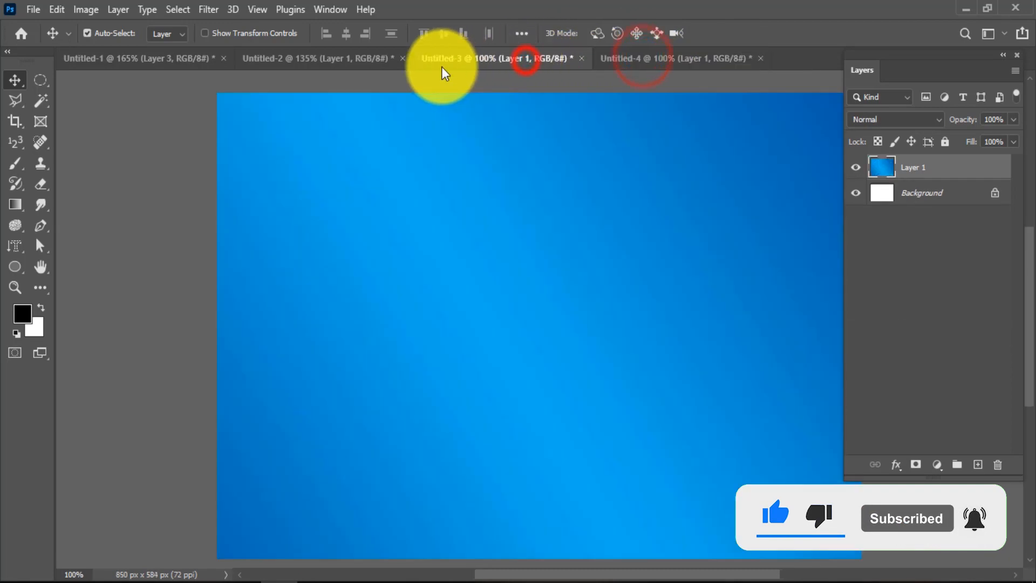
{"action": "left_click", "coordinate": [356, 57]}
{"action": "scroll", "coordinate": [544, 294], "scroll_direction": "up", "scroll_amount": 3}
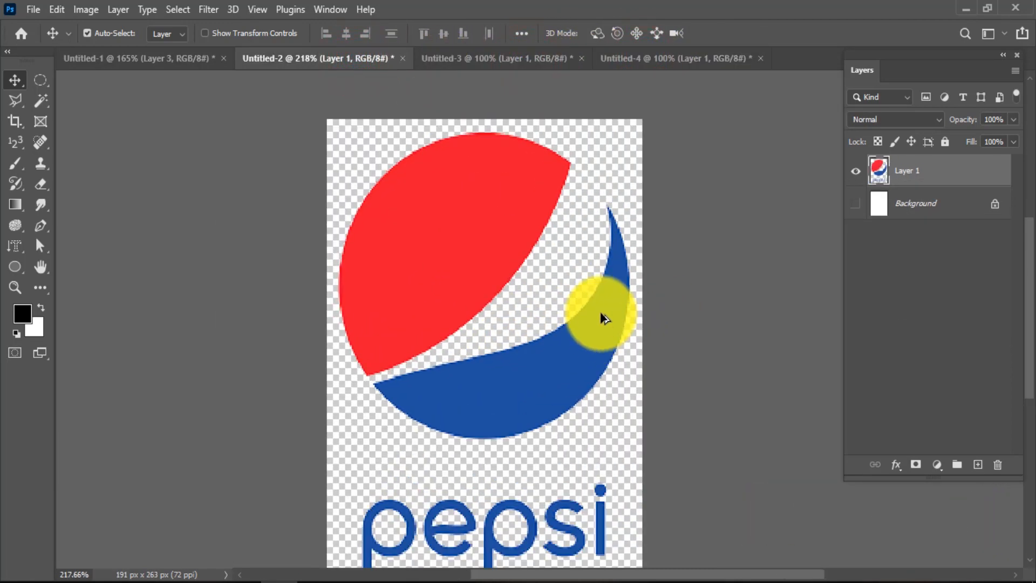
{"action": "scroll", "coordinate": [388, 343], "scroll_direction": "down", "scroll_amount": 2}
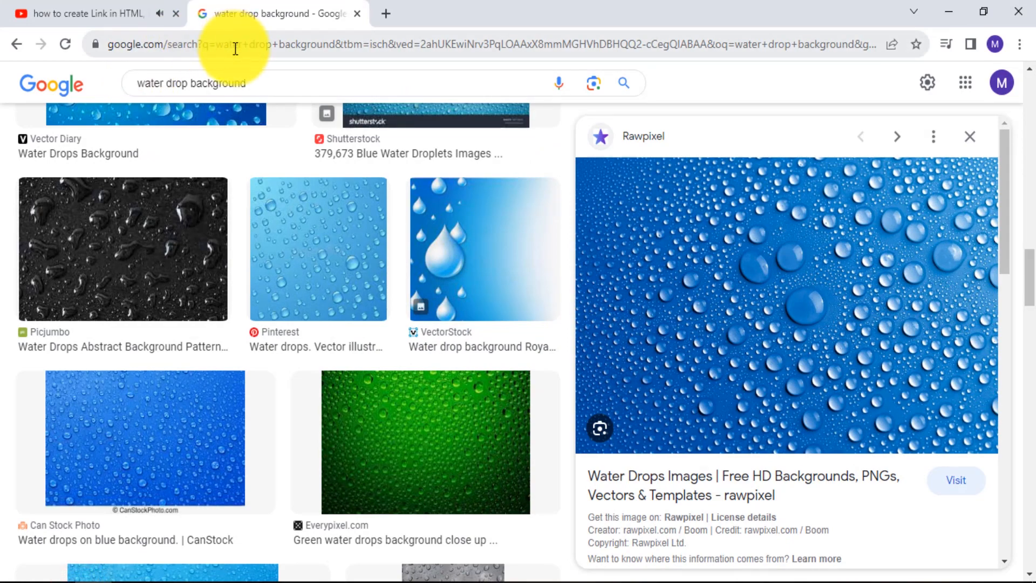
Switch to the browser, search Google Images for "pepsi logo" and limit the results to large images.
{"action": "triple_click", "coordinate": [264, 85]}
{"action": "type", "text": "pepsi "}
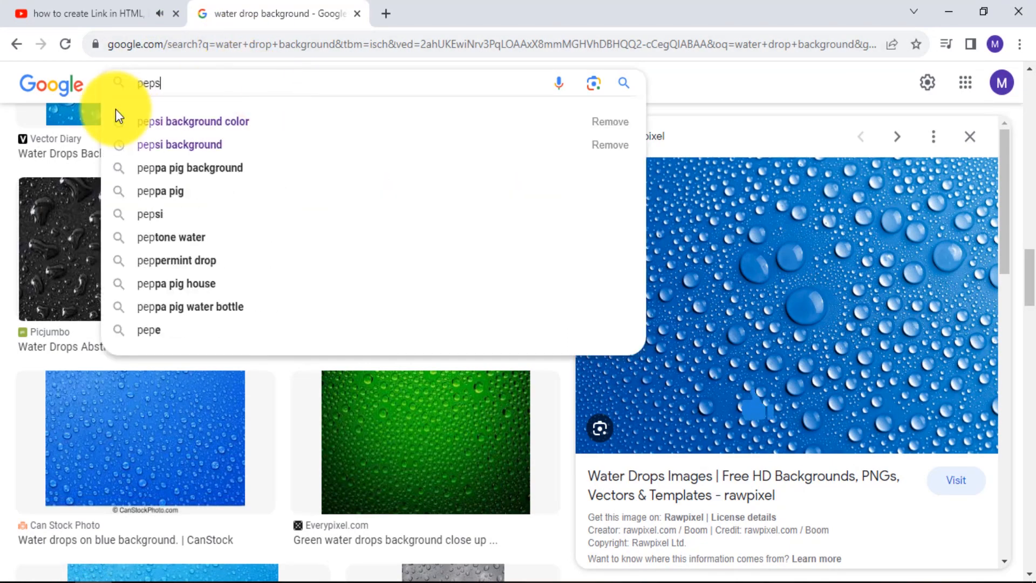
{"action": "type", "text": "logo"}
{"action": "key", "text": "Return"}
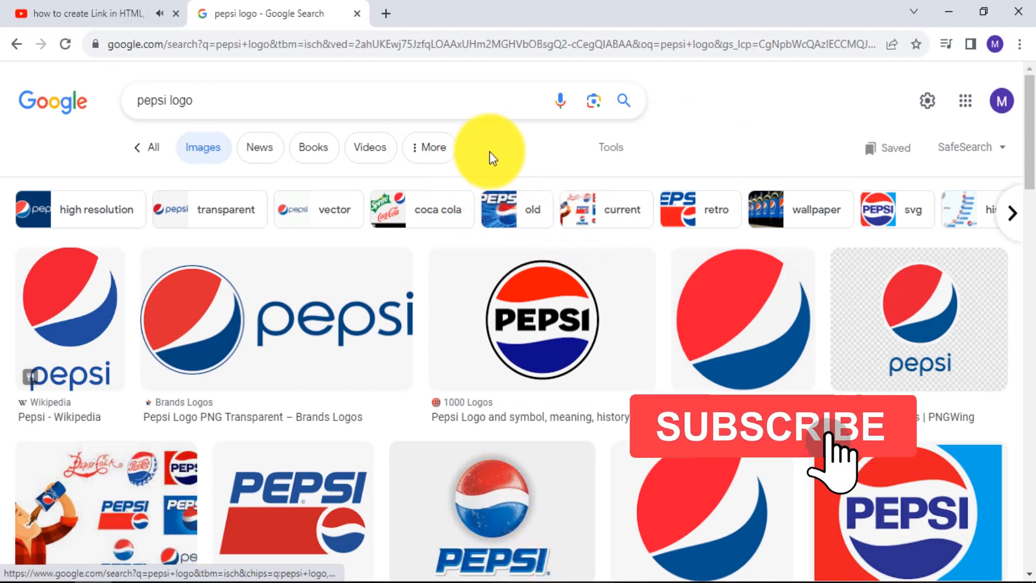
{"action": "left_click", "coordinate": [614, 151]}
{"action": "left_click", "coordinate": [362, 187]}
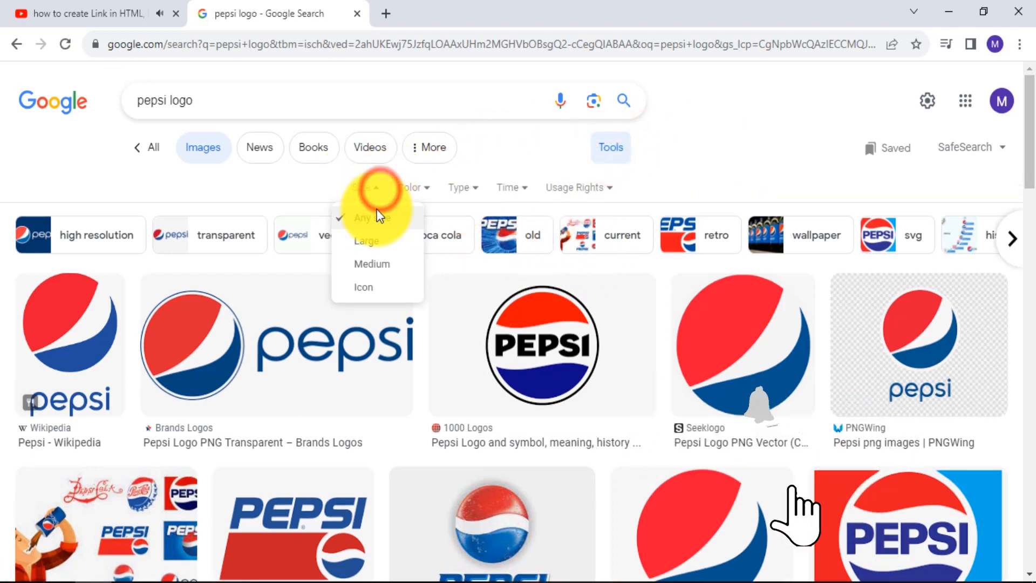
{"action": "left_click", "coordinate": [369, 244]}
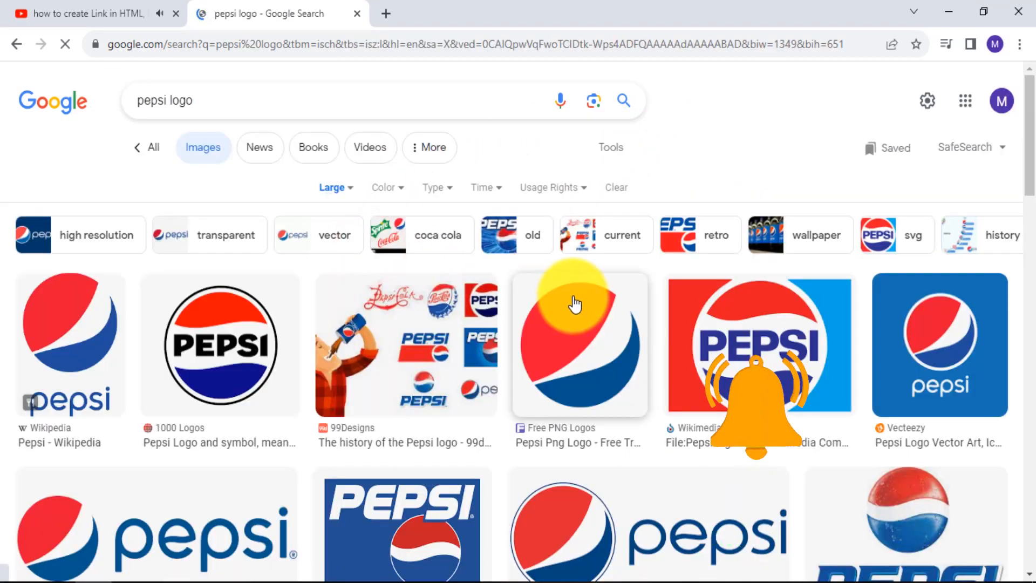
Open the Vecteezy result with the white-outlined Pepsi logo on a blue background and copy its image.
{"action": "scroll", "coordinate": [574, 297], "scroll_direction": "down", "scroll_amount": 3}
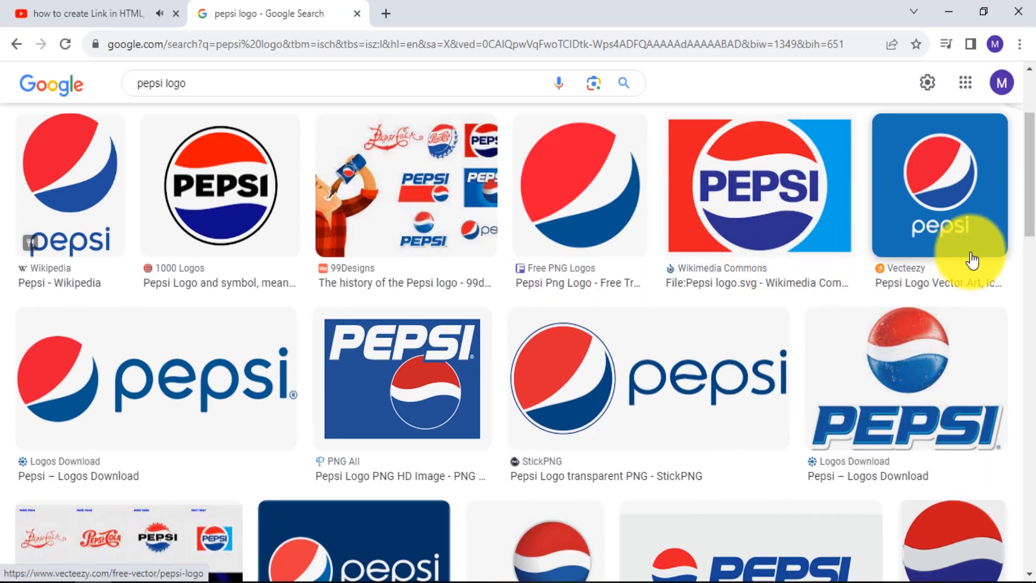
{"action": "left_click", "coordinate": [1009, 258]}
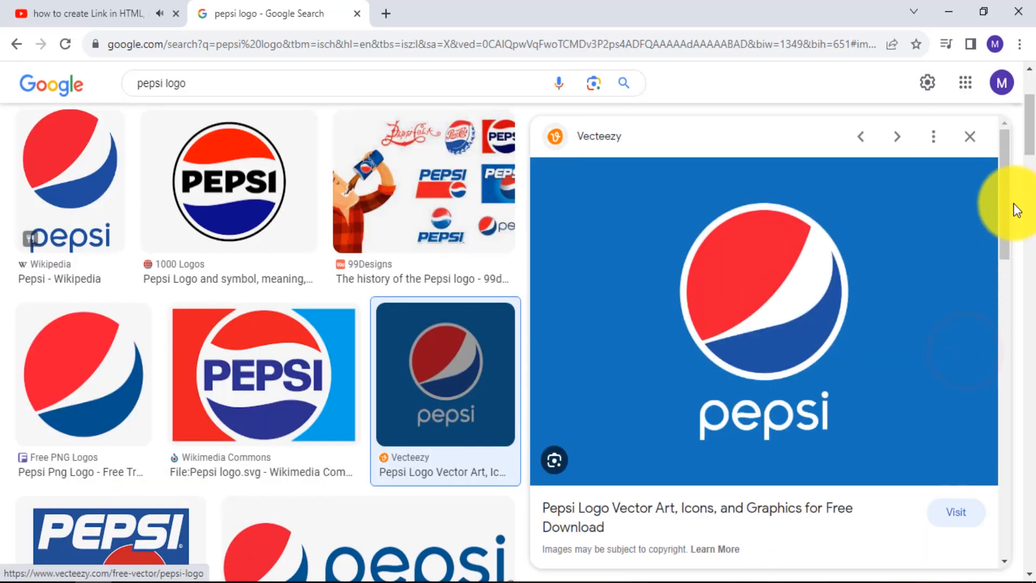
{"action": "right_click", "coordinate": [834, 303]}
{"action": "left_click", "coordinate": [881, 493]}
Switch to Photoshop, create a 1920 x 1280 px document from the Clipboard preset and paste the logo image into it.
{"action": "key", "text": "alt+Tab"}
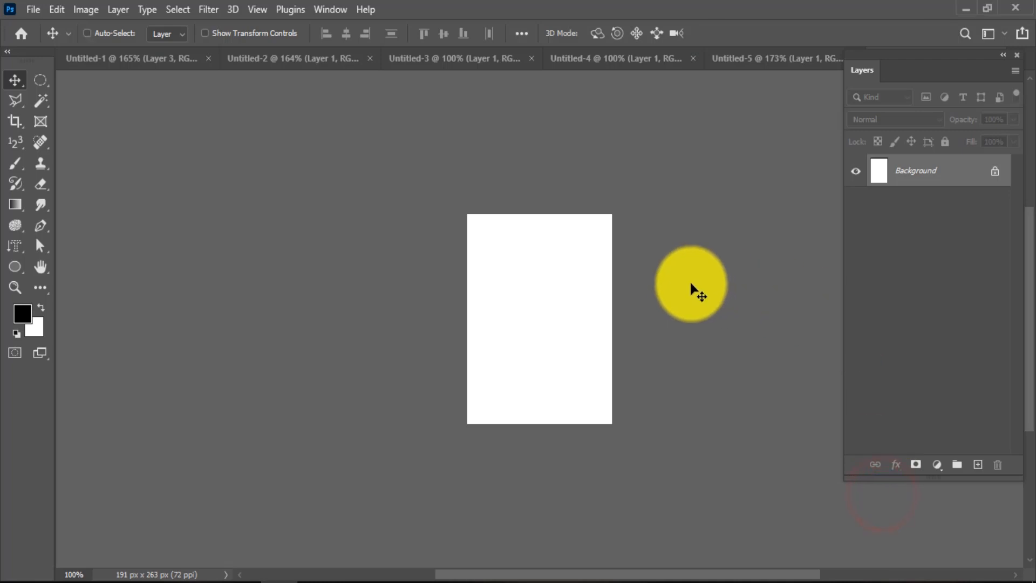
{"action": "key", "text": "ctrl+n"}
{"action": "left_click", "coordinate": [146, 231]}
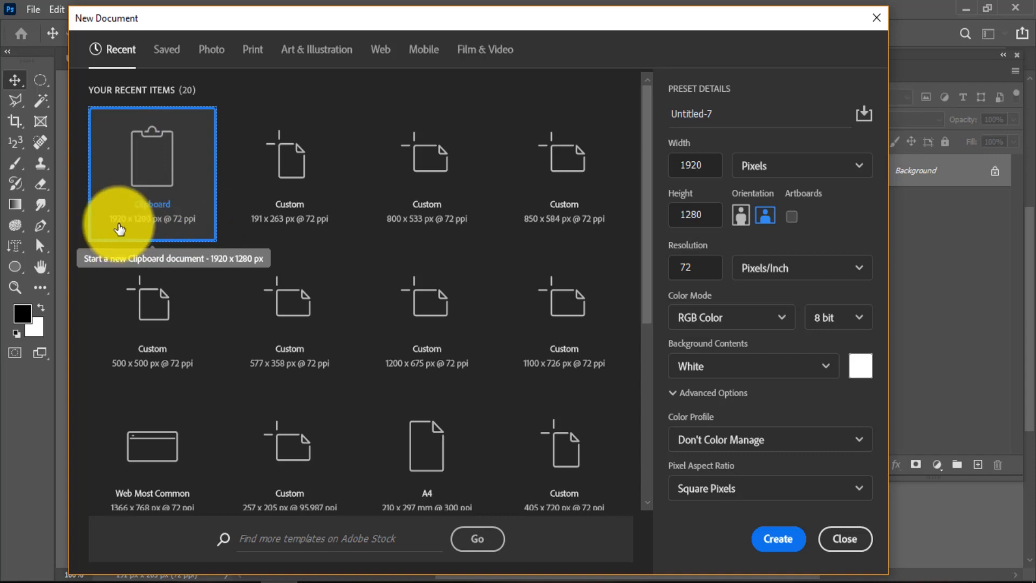
{"action": "left_click", "coordinate": [777, 537]}
{"action": "key", "text": "ctrl+v"}
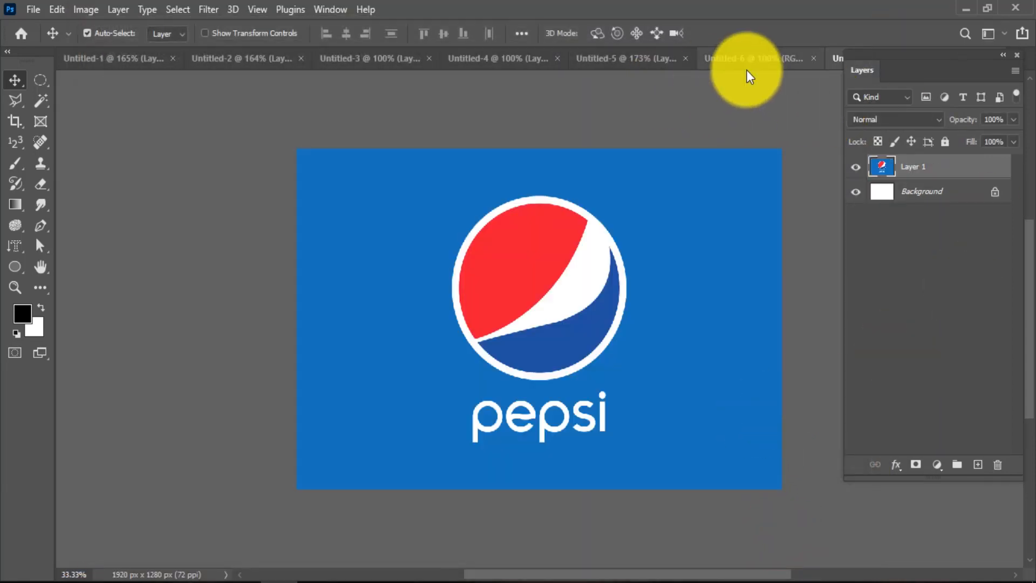
Close the unneeded Untitled-6 and Untitled-5 documents and return to Untitled-7.
{"action": "left_click", "coordinate": [758, 62]}
{"action": "left_click", "coordinate": [917, 58]}
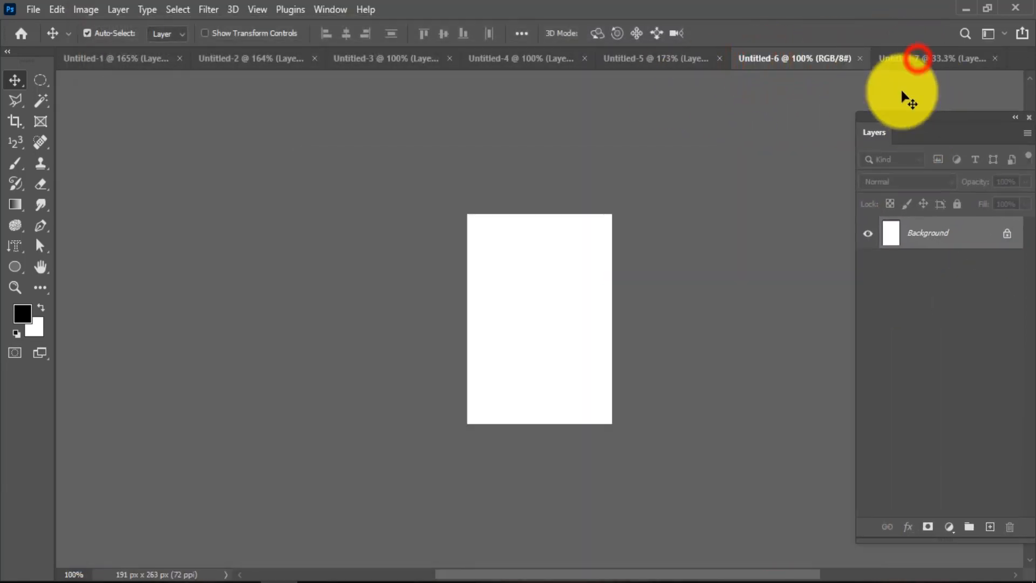
{"action": "left_click", "coordinate": [859, 59]}
{"action": "left_click", "coordinate": [740, 57]}
{"action": "left_click", "coordinate": [809, 60]}
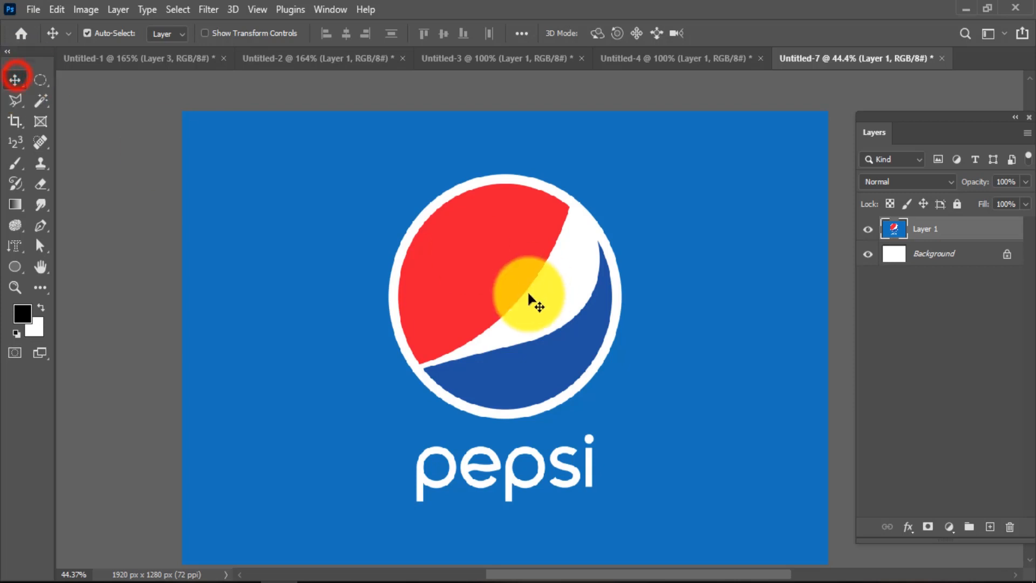
Select the Pepsi emblem and wordmark in Untitled-7 with a rectangular marquee and copy the selection into Untitled-1.
{"action": "left_click_drag", "start_coordinate": [41, 81], "coordinate": [93, 82]}
{"action": "key", "text": "shift+m"}
{"action": "left_click_drag", "start_coordinate": [348, 169], "coordinate": [654, 513]}
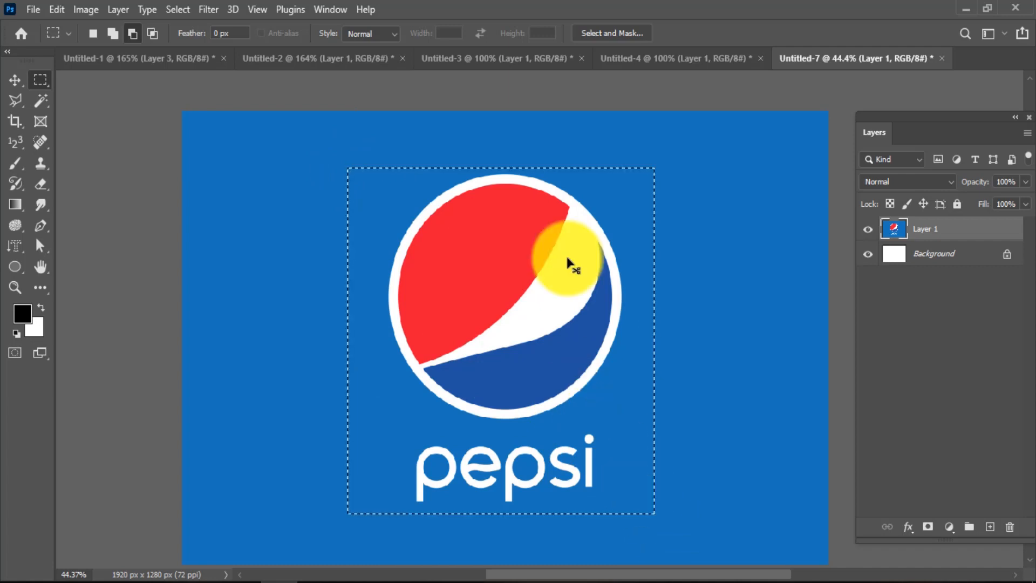
{"action": "left_click", "coordinate": [149, 57]}
{"action": "key", "text": "ctrl+v"}
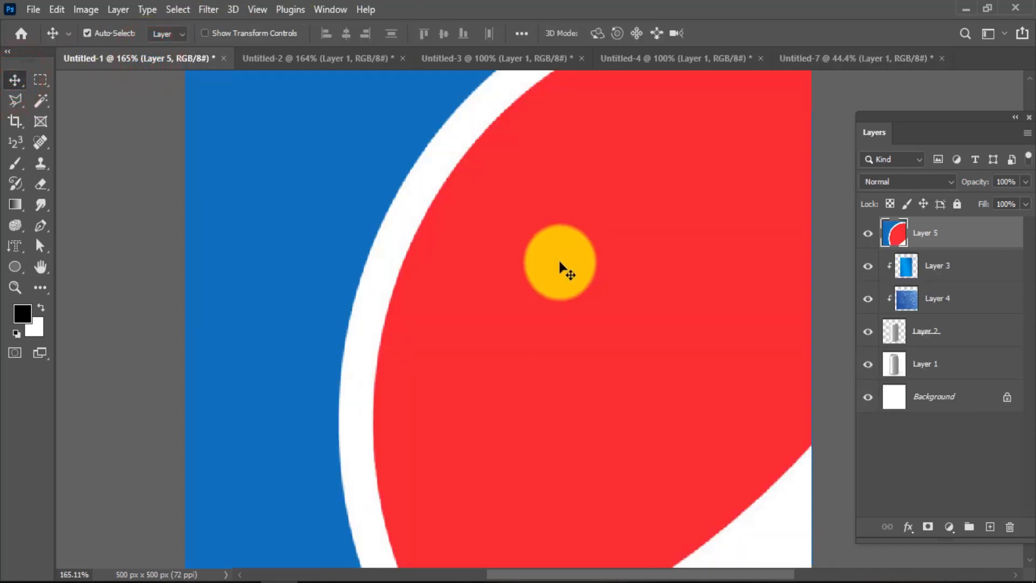
Scale the pasted logo layer down proportionally to about 53% and move it up over the can.
{"action": "scroll", "coordinate": [518, 275], "scroll_direction": "down", "scroll_amount": 6}
{"action": "left_click_drag", "start_coordinate": [559, 275], "coordinate": [534, 256]}
{"action": "key", "text": "ctrl+t"}
{"action": "left_click_drag", "start_coordinate": [722, 198], "coordinate": [543, 398]}
{"action": "left_click_drag", "start_coordinate": [510, 446], "coordinate": [566, 250]}
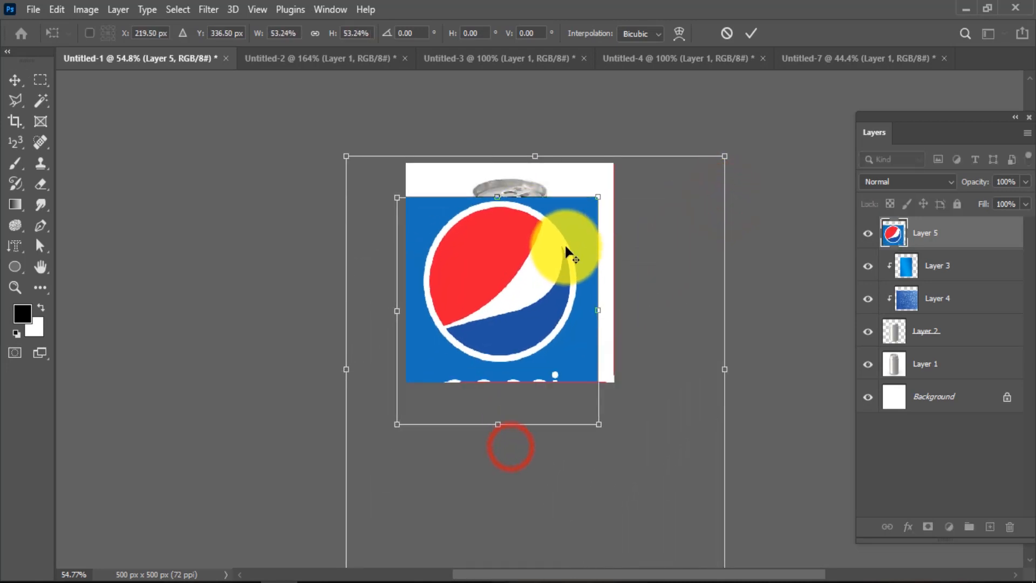
Scale the logo layer down further until it is narrower than the can body, centre it there and apply the transform.
{"action": "scroll", "coordinate": [617, 192], "scroll_direction": "up", "scroll_amount": 1}
{"action": "left_click_drag", "start_coordinate": [599, 186], "coordinate": [539, 289]}
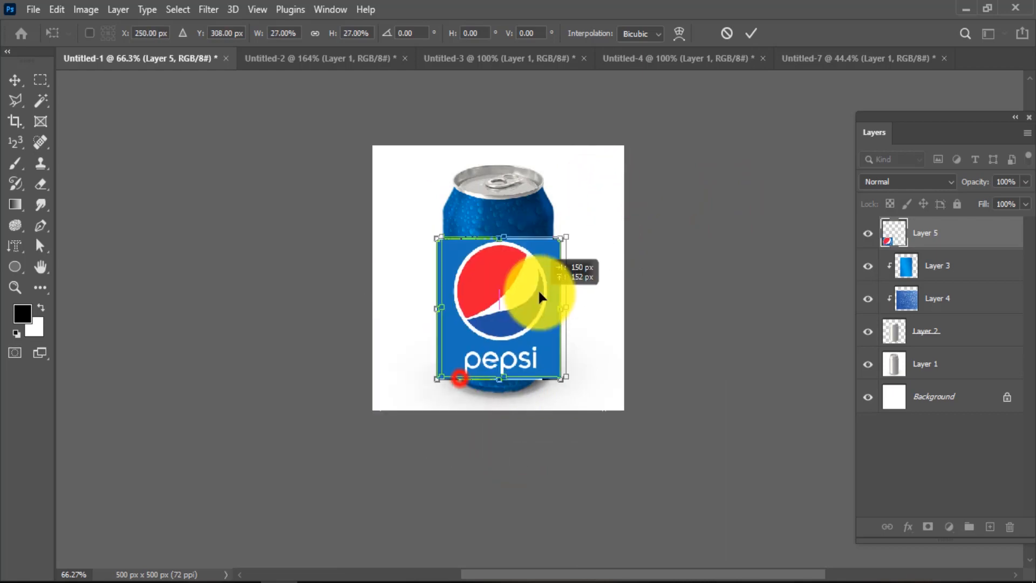
{"action": "scroll", "coordinate": [605, 157], "scroll_direction": "up", "scroll_amount": 4}
{"action": "left_click_drag", "start_coordinate": [598, 146], "coordinate": [518, 254]}
{"action": "key", "text": "Return"}
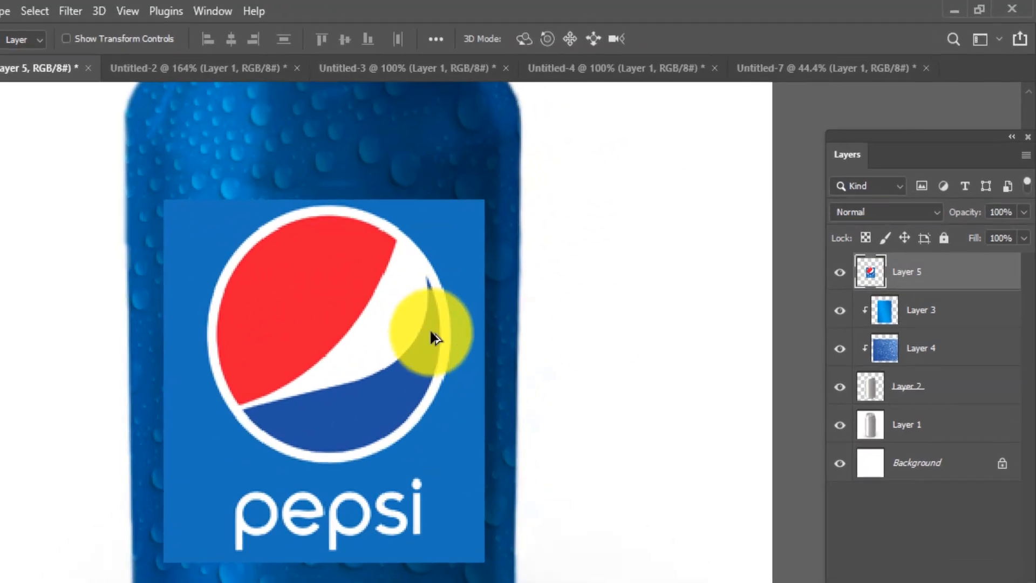
Try successive blend modes such as Darken, Overlay, Pin Light and Exclusion on Layer 5 and set it back to Normal.
{"action": "left_click", "coordinate": [897, 180]}
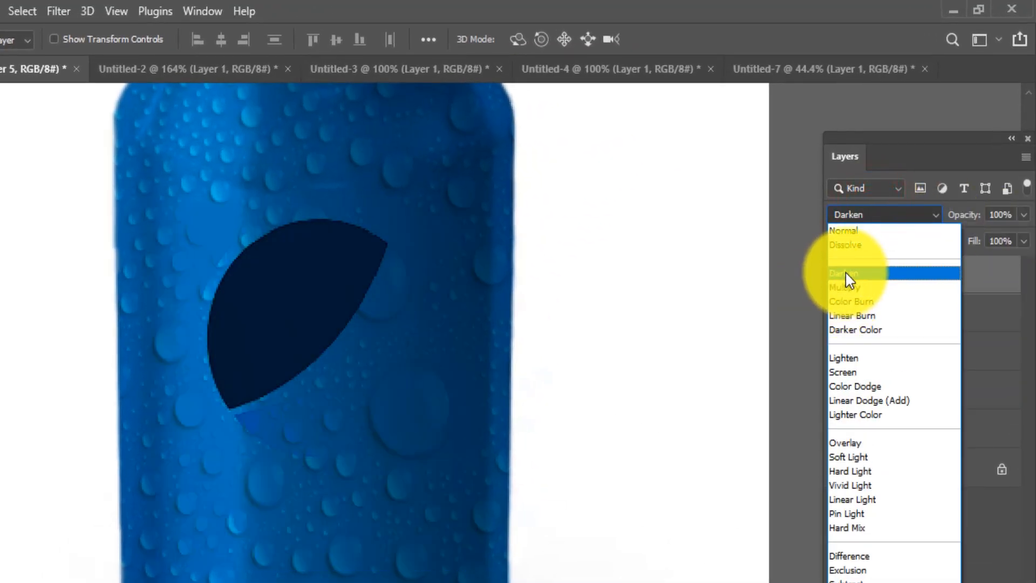
{"action": "left_click", "coordinate": [847, 240]}
{"action": "key", "text": "Down"}
{"action": "key", "text": "Down"}
{"action": "key", "text": "Down"}
{"action": "key", "text": "Down"}
{"action": "key", "text": "Down"}
{"action": "key", "text": "Down"}
{"action": "key", "text": "Down"}
{"action": "key", "text": "Down"}
{"action": "key", "text": "Down"}
{"action": "key", "text": "Down"}
{"action": "key", "text": "Down"}
{"action": "key", "text": "Down"}
{"action": "key", "text": "Down"}
{"action": "key", "text": "Down"}
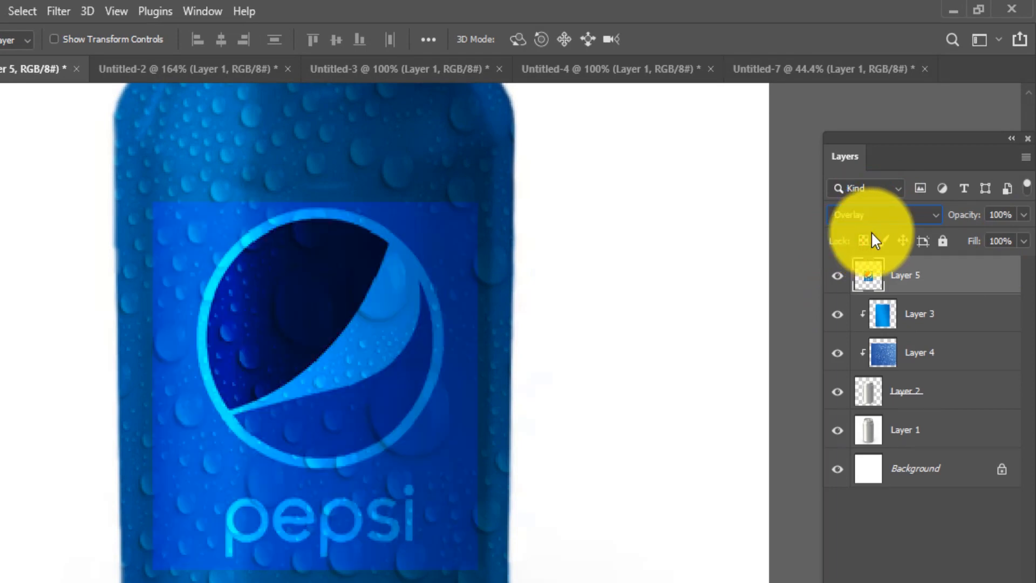
{"action": "key", "text": "Down"}
{"action": "key", "text": "Down"}
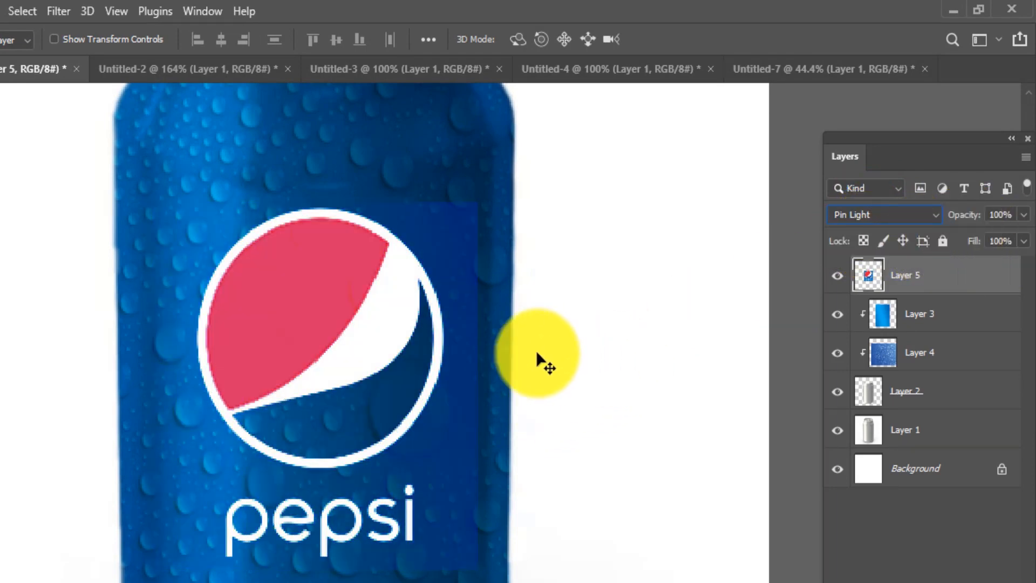
{"action": "key", "text": "Down"}
{"action": "key", "text": "Down"}
{"action": "key", "text": "Down"}
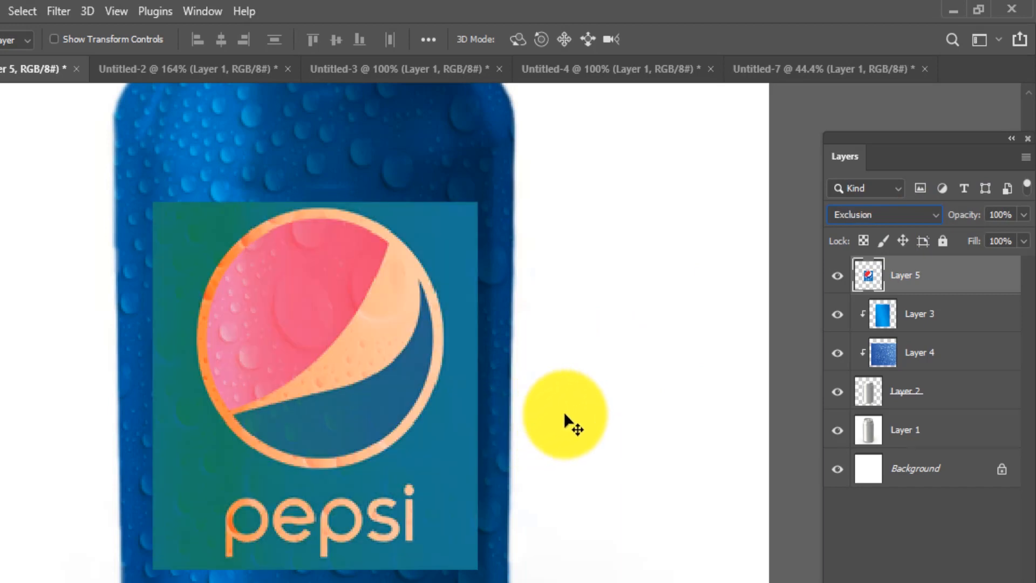
{"action": "key", "text": "Down"}
{"action": "key", "text": "Down"}
{"action": "left_click", "coordinate": [857, 222]}
{"action": "left_click", "coordinate": [858, 227]}
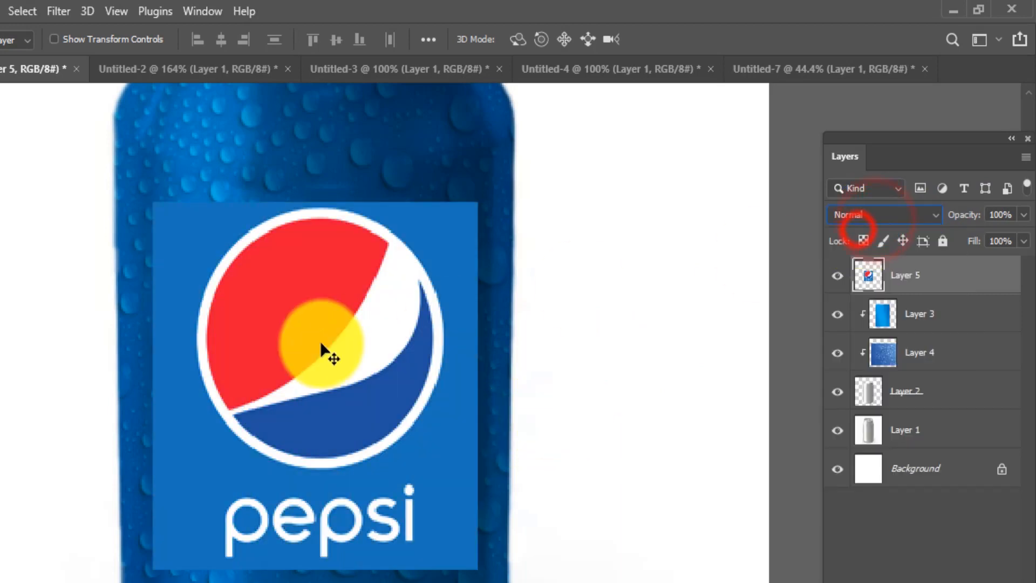
Select the blue background around the logo with the Magic Wand and hide every layer beneath Layer 5.
{"action": "left_click", "coordinate": [325, 342]}
{"action": "scroll", "coordinate": [431, 309], "scroll_direction": "up", "scroll_amount": 1}
{"action": "left_click_drag", "start_coordinate": [452, 332], "coordinate": [429, 279]}
{"action": "left_click", "coordinate": [300, 322]}
{"action": "scroll", "coordinate": [286, 316], "scroll_direction": "up", "scroll_amount": 2}
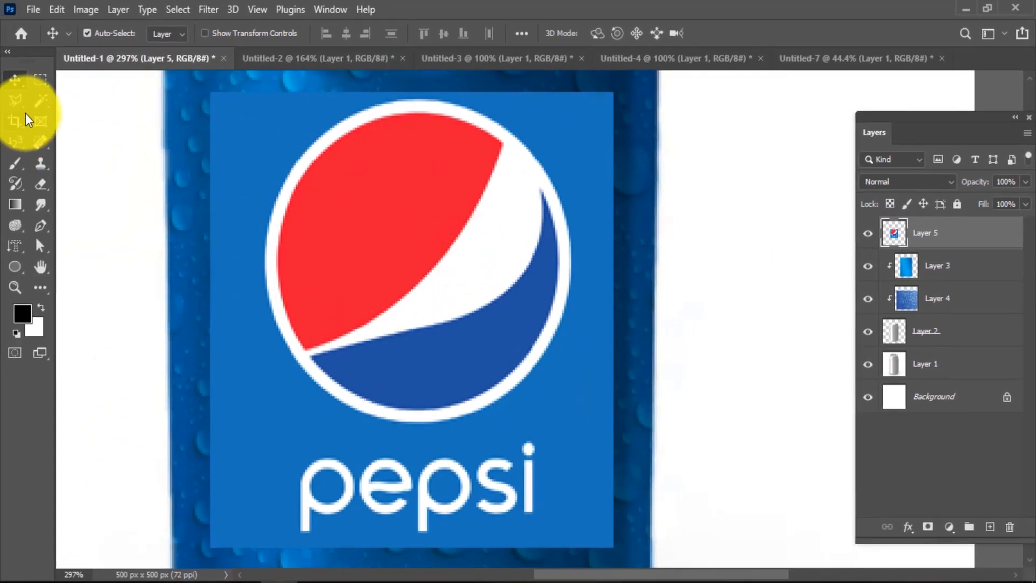
{"action": "left_click", "coordinate": [34, 98]}
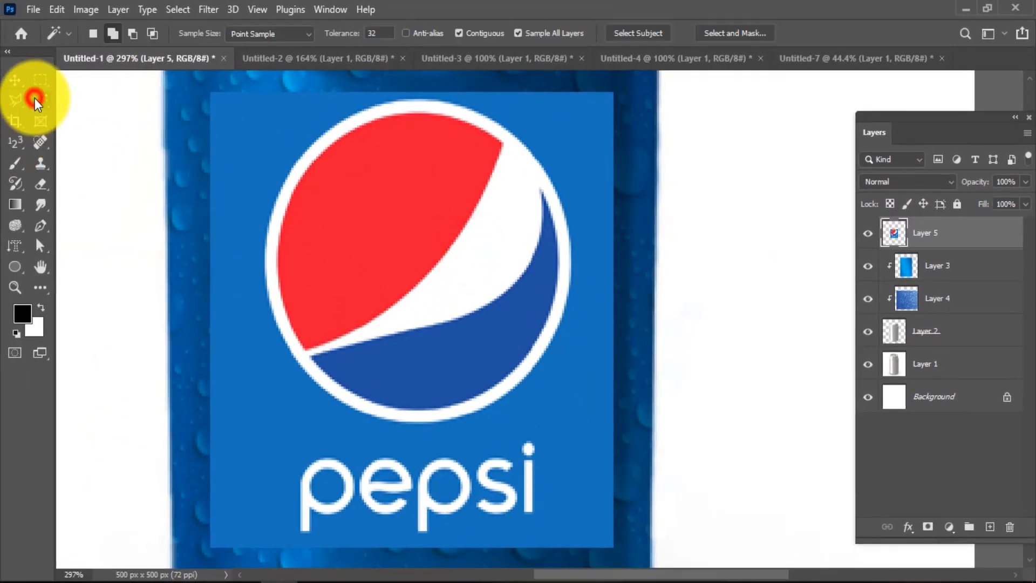
{"action": "right_click", "coordinate": [34, 98]}
{"action": "left_click", "coordinate": [83, 130]}
{"action": "left_click", "coordinate": [282, 142]}
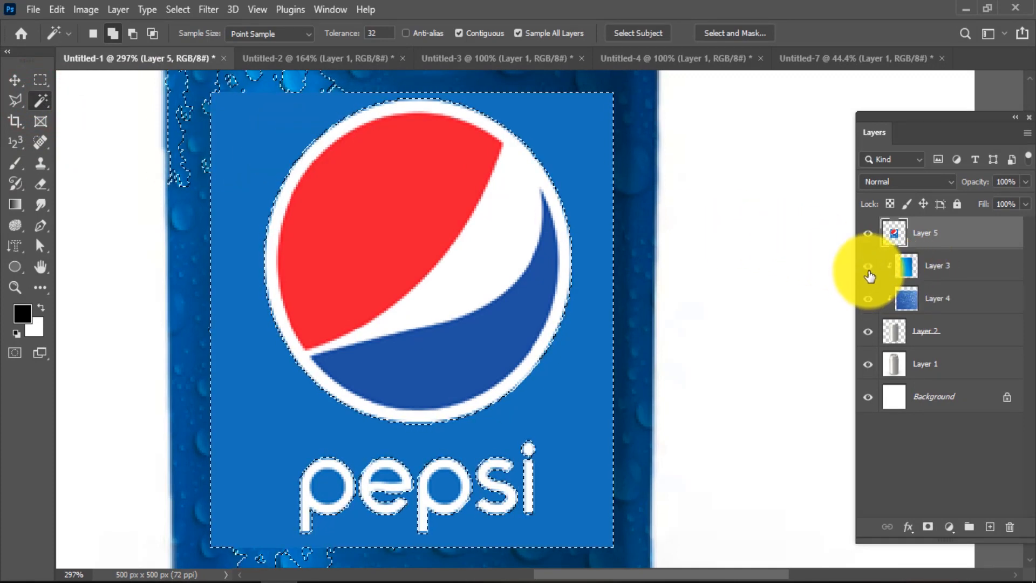
{"action": "left_click_drag", "start_coordinate": [865, 265], "coordinate": [864, 408]}
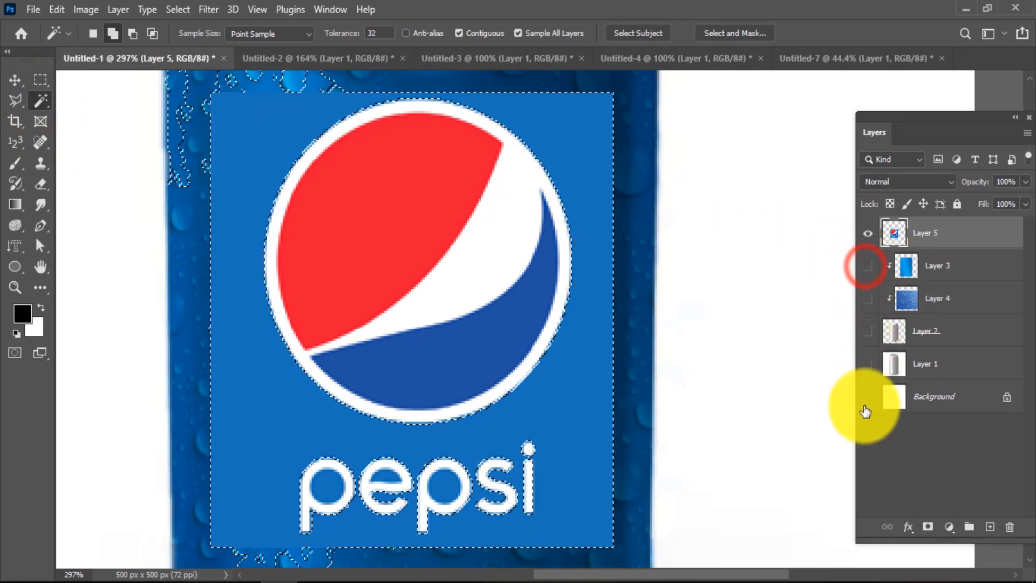
Try deleting the blue background around the logo from Layer 5, clear the selection and undo the deletion.
{"action": "left_click", "coordinate": [268, 158]}
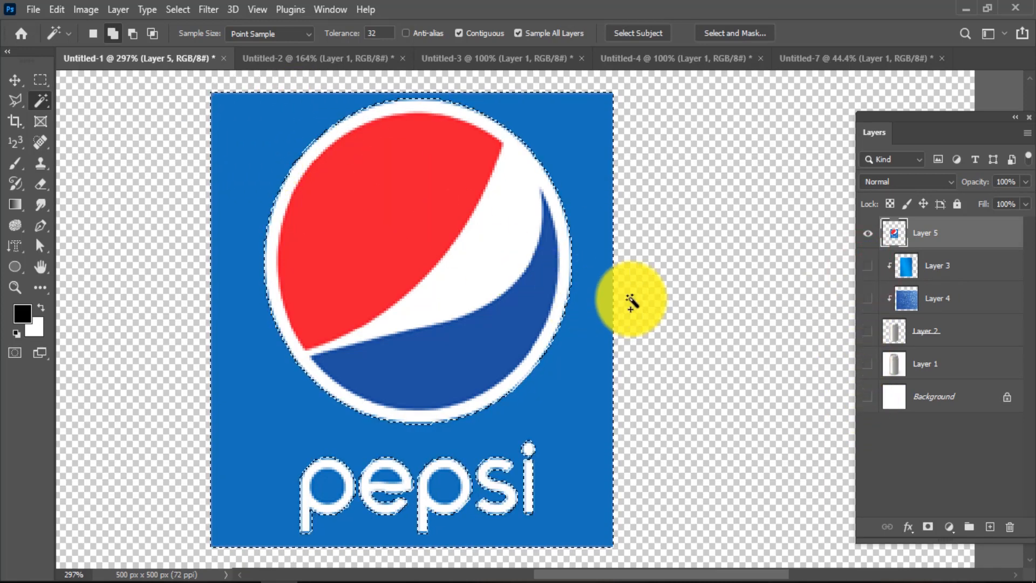
{"action": "key", "text": "Delete"}
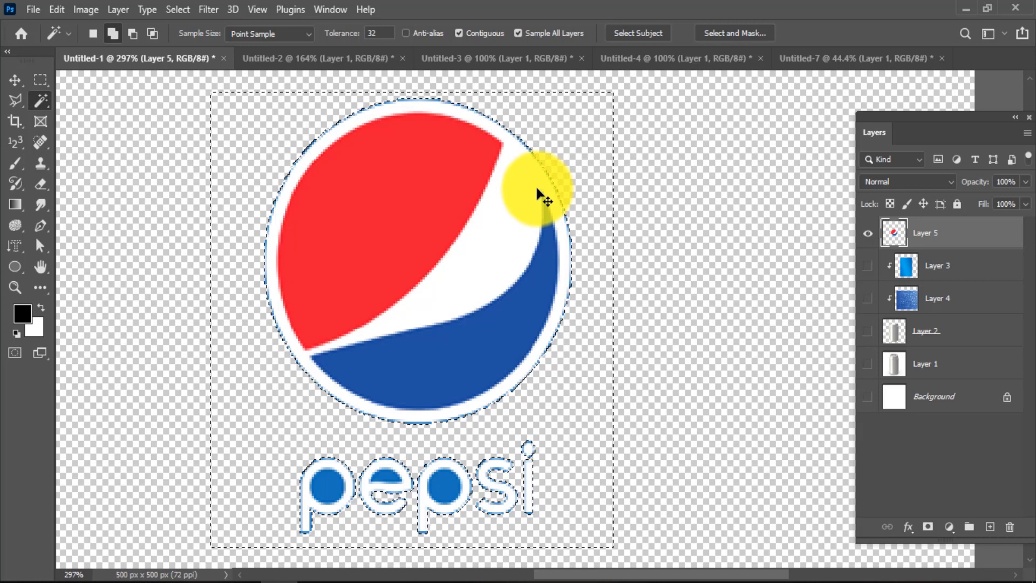
{"action": "key", "text": "ctrl+d"}
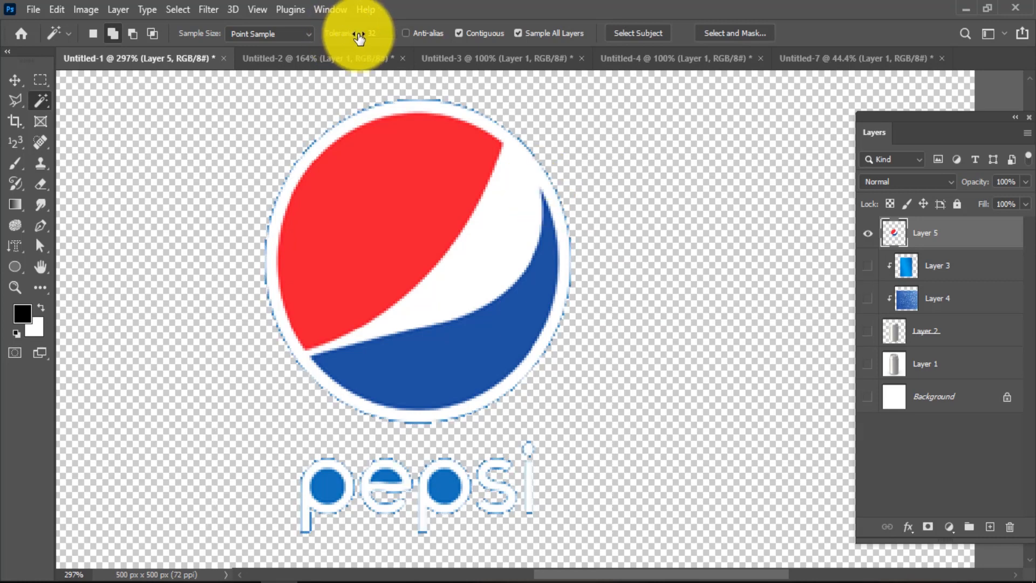
{"action": "key", "text": "ctrl+z"}
Try to select the Pepsi emblem with the Object Selection tool in Rectangle mode.
{"action": "right_click", "coordinate": [40, 100]}
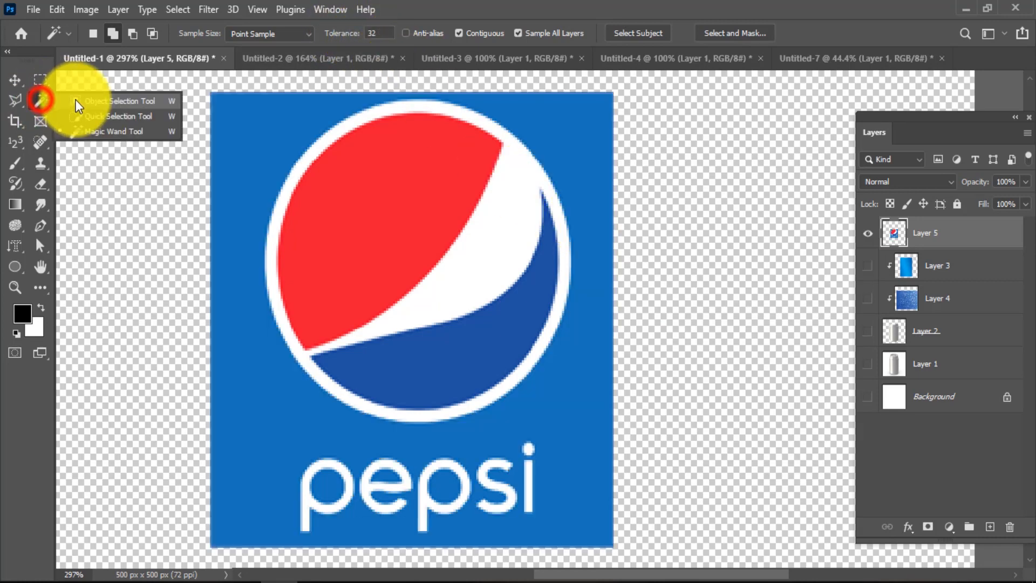
{"action": "left_click", "coordinate": [92, 105]}
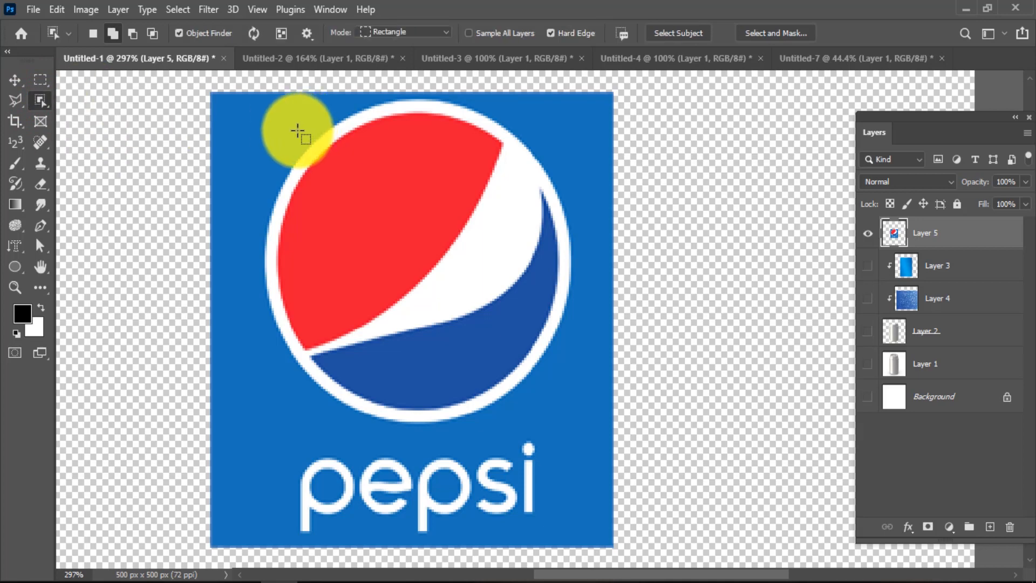
{"action": "left_click_drag", "start_coordinate": [297, 130], "coordinate": [514, 372]}
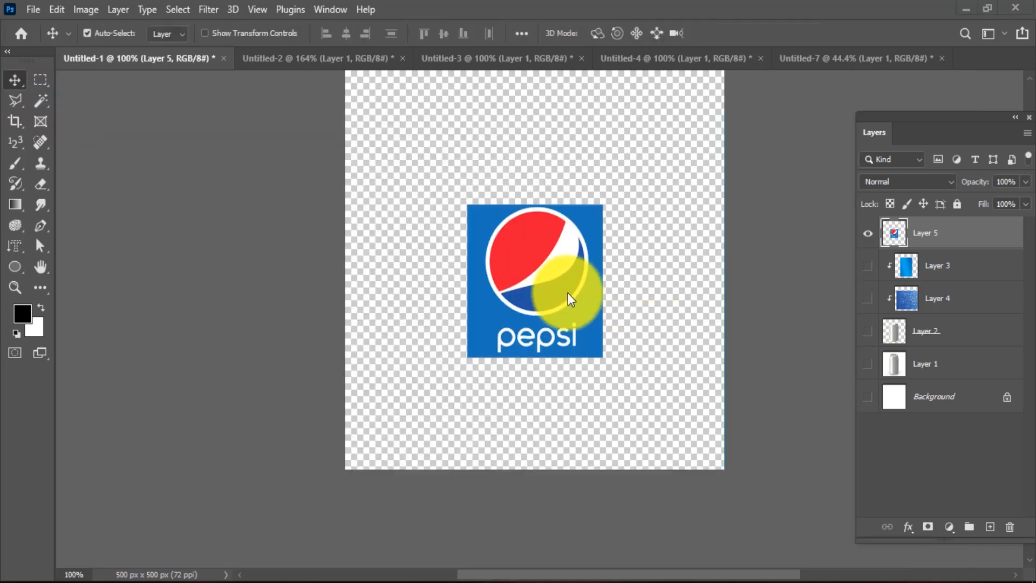
Select the blue background surrounding the Pepsi emblem and wordmark on Layer 5 with the Magic Wand at tolerance 32.
{"action": "scroll", "coordinate": [576, 275], "scroll_direction": "up", "scroll_amount": 3}
{"action": "scroll", "coordinate": [584, 258], "scroll_direction": "down", "scroll_amount": 3}
{"action": "scroll", "coordinate": [579, 264], "scroll_direction": "up", "scroll_amount": 5}
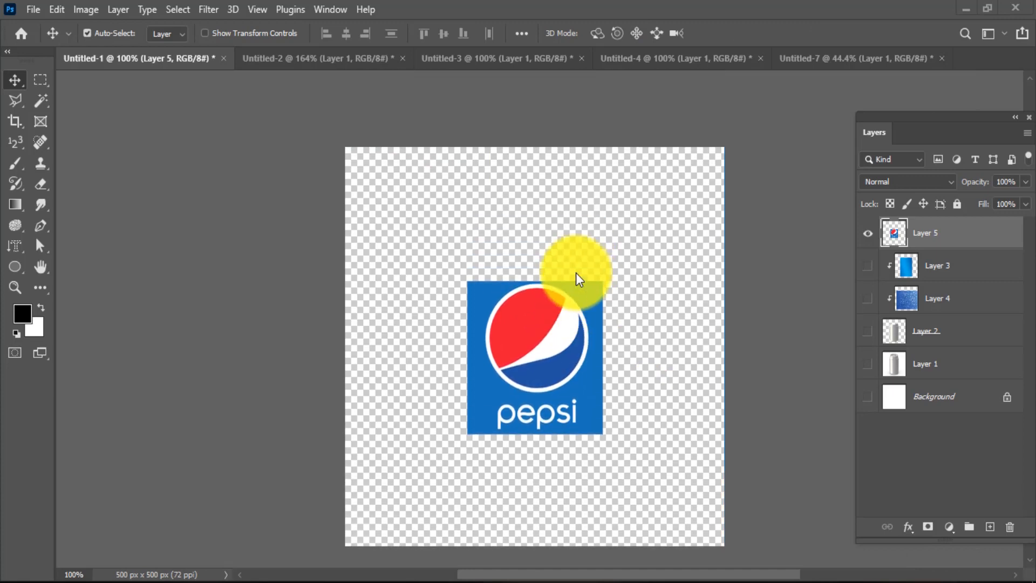
{"action": "scroll", "coordinate": [575, 273], "scroll_direction": "down", "scroll_amount": 4}
{"action": "left_click", "coordinate": [568, 276], "text": "ctrl"}
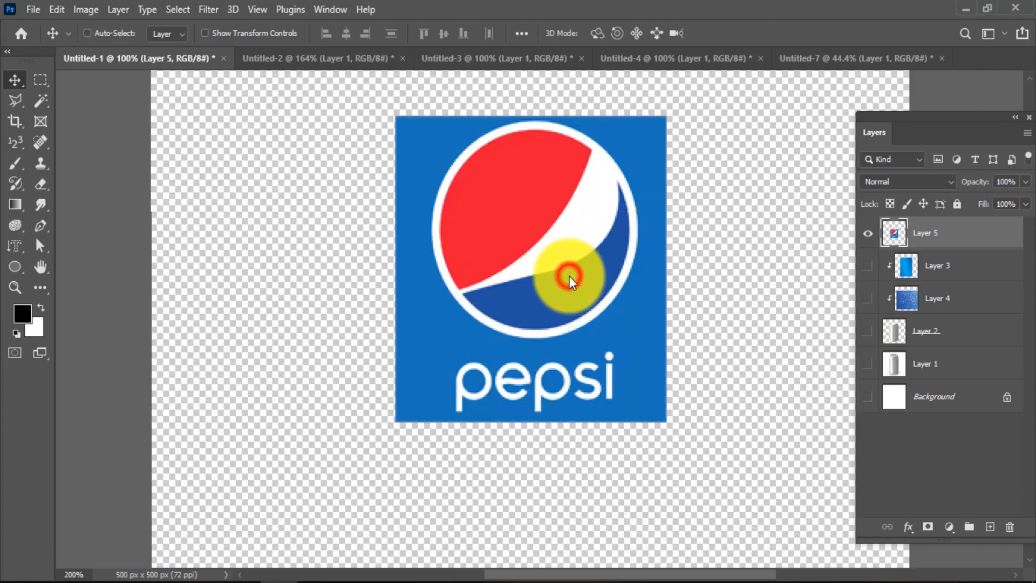
{"action": "left_click_drag", "start_coordinate": [522, 219], "coordinate": [462, 239]}
{"action": "left_click", "coordinate": [43, 101]}
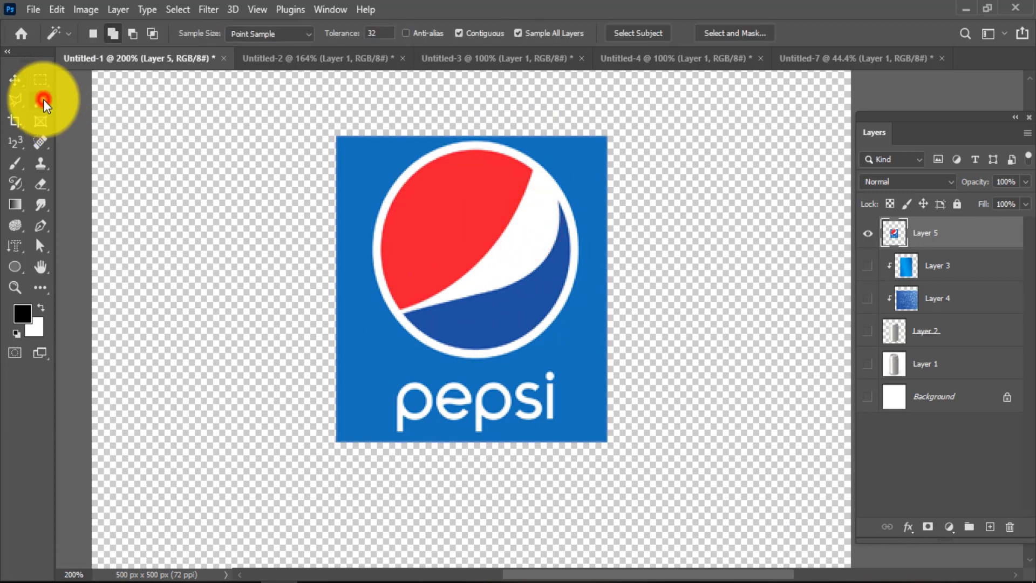
{"action": "left_click", "coordinate": [111, 133]}
{"action": "left_click", "coordinate": [363, 178]}
{"action": "scroll", "coordinate": [449, 291], "scroll_direction": "up", "scroll_amount": 2}
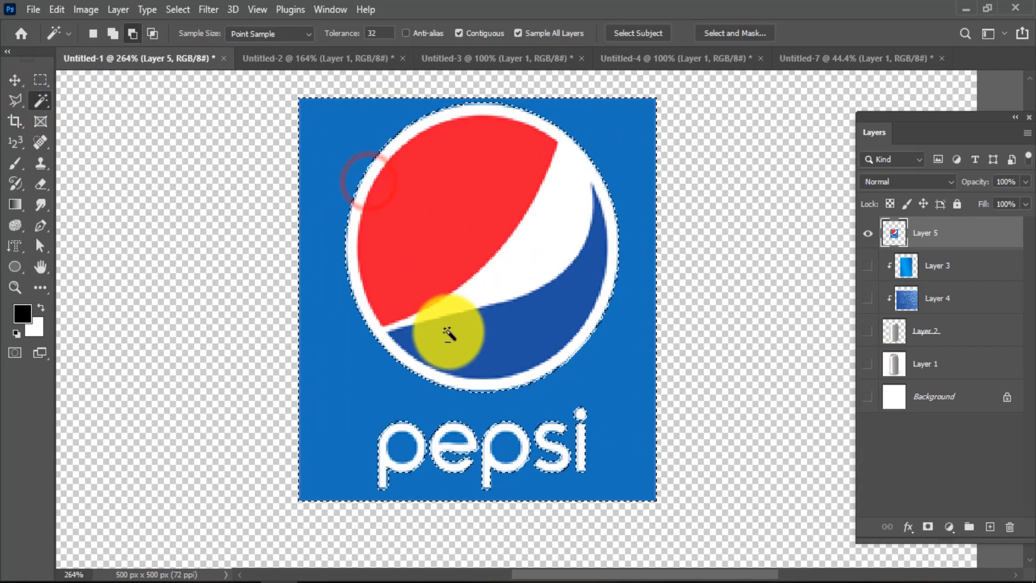
{"action": "left_click", "coordinate": [410, 447], "text": "shift"}
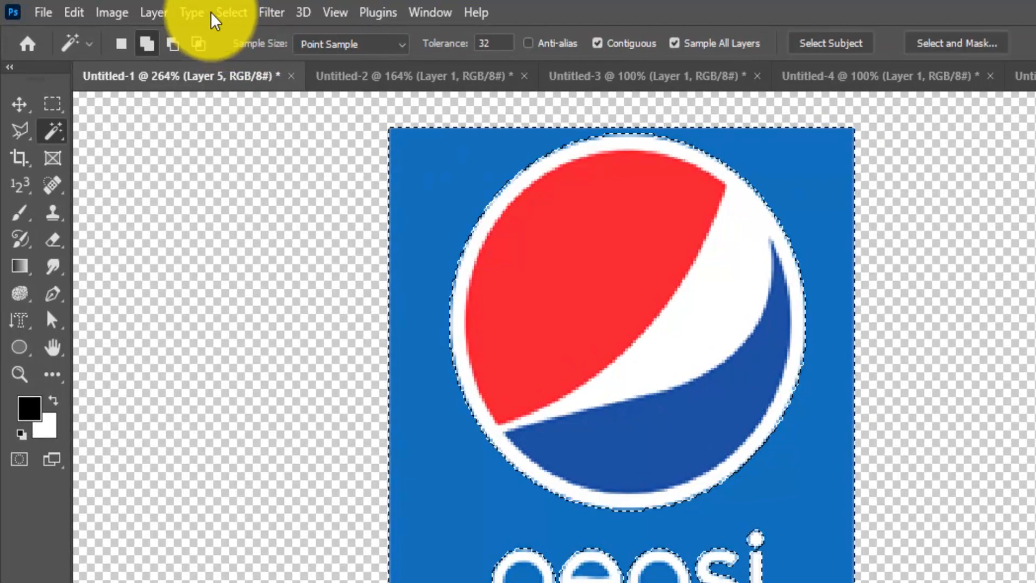
Expand the background selection by 1 pixel and delete the blue area around the emblem and wordmark.
{"action": "left_click", "coordinate": [178, 9]}
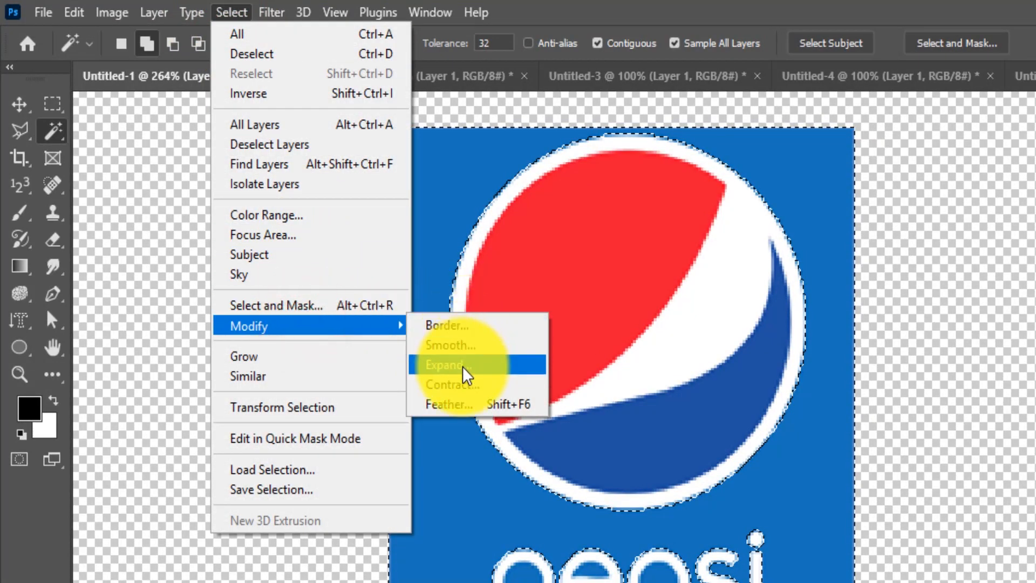
{"action": "left_click", "coordinate": [463, 366]}
{"action": "left_click", "coordinate": [787, 499]}
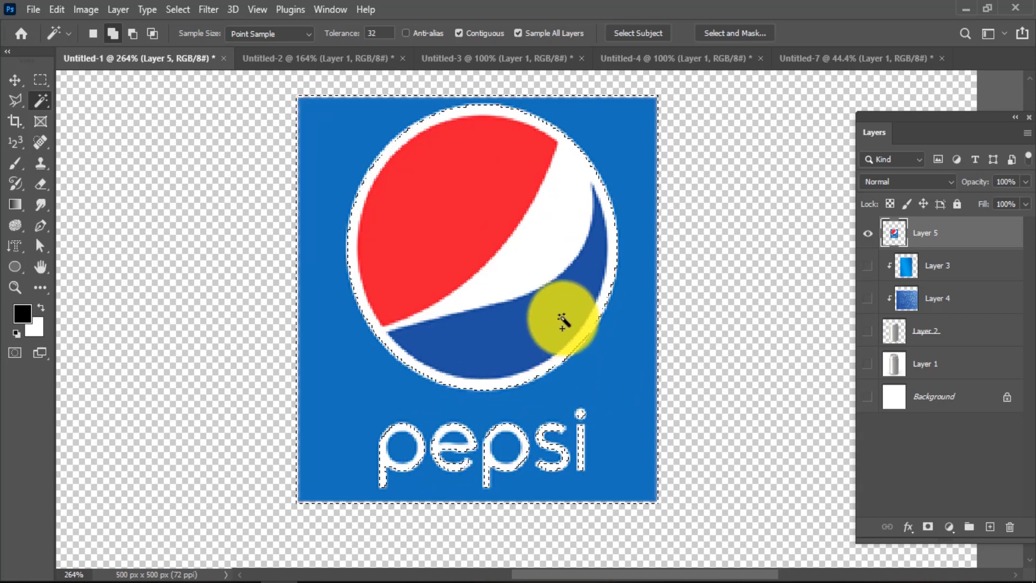
{"action": "key", "text": "Delete"}
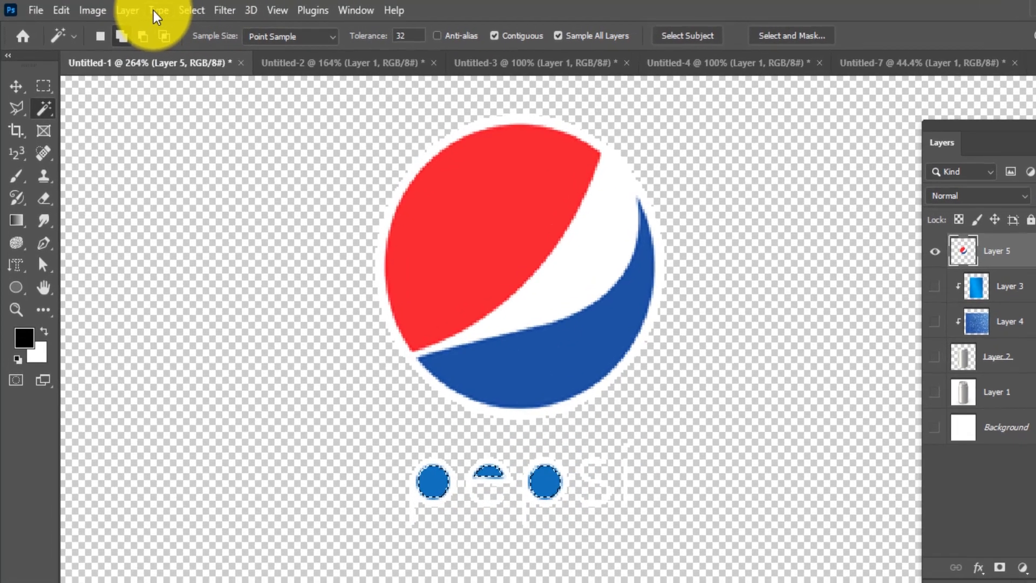
Expand the selection of the blue areas inside the wordmark's p, e and p by 1 pixel, then delete them and deselect.
{"action": "left_click", "coordinate": [147, 9]}
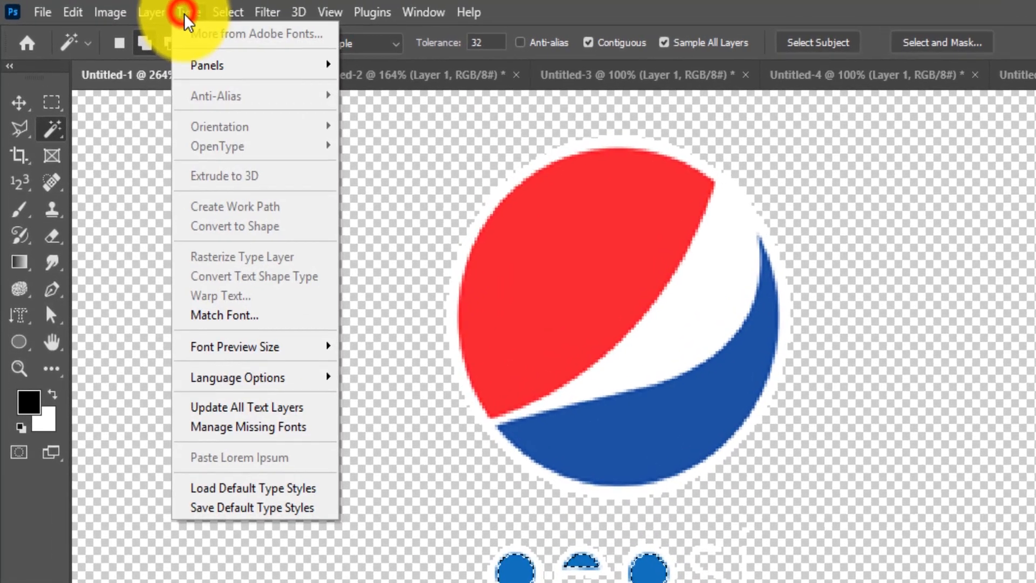
{"action": "left_click", "coordinate": [302, 322]}
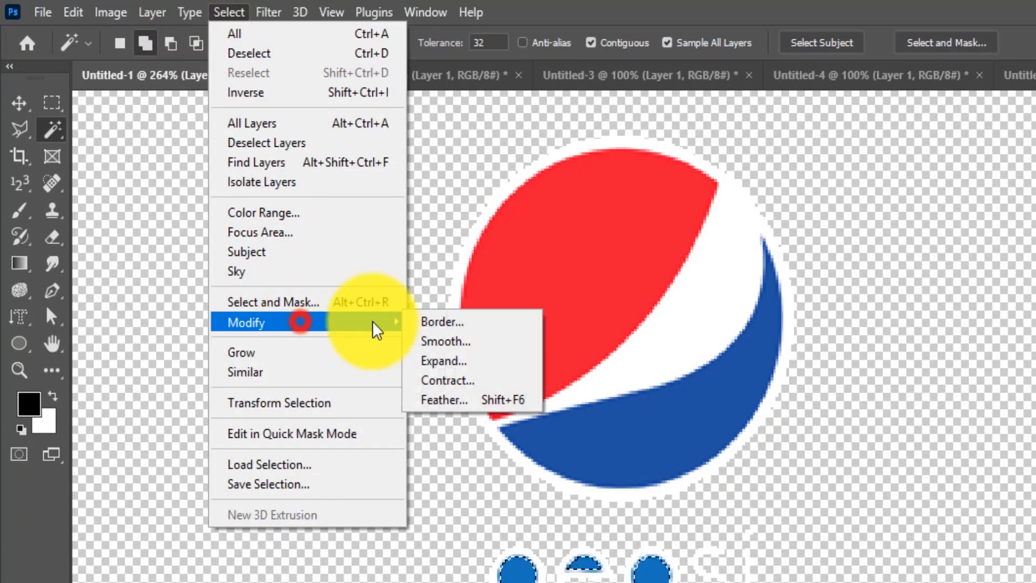
{"action": "left_click", "coordinate": [439, 358]}
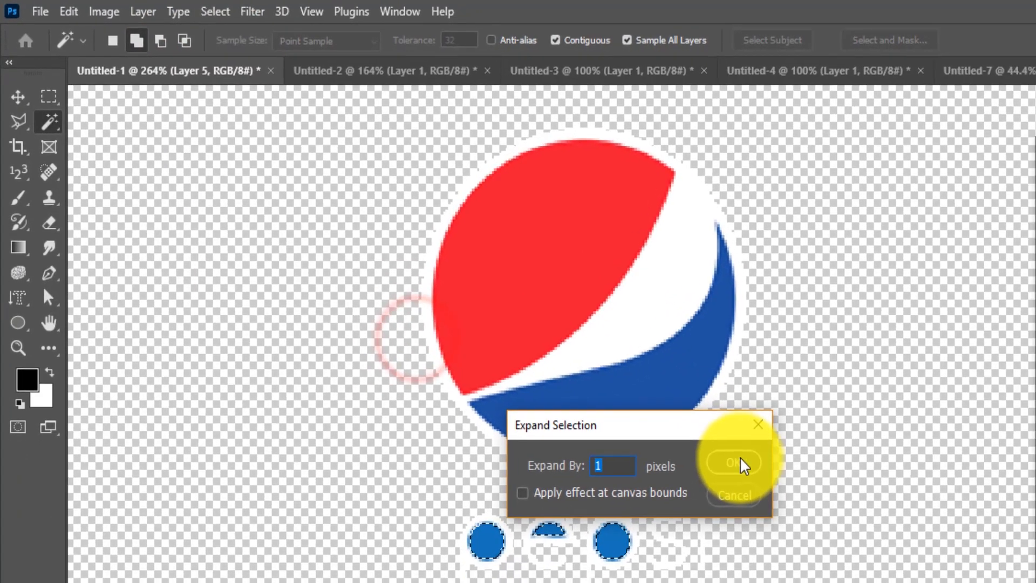
{"action": "left_click", "coordinate": [777, 488]}
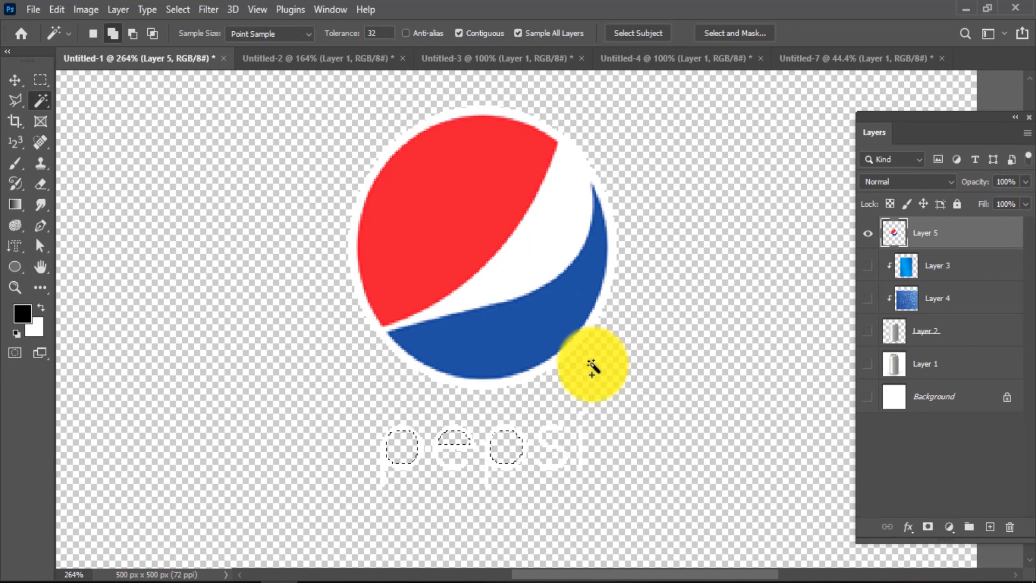
{"action": "left_click", "coordinate": [15, 79]}
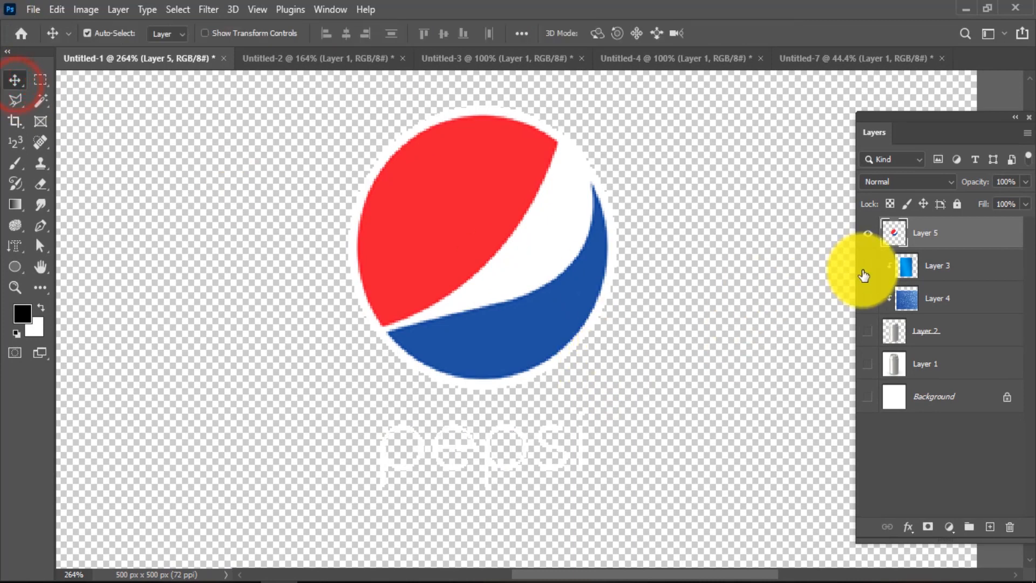
Make Layers 1, 2, 3 and 4 visible again beneath the cut-out logo.
{"action": "left_click", "coordinate": [868, 331]}
{"action": "left_click", "coordinate": [868, 299]}
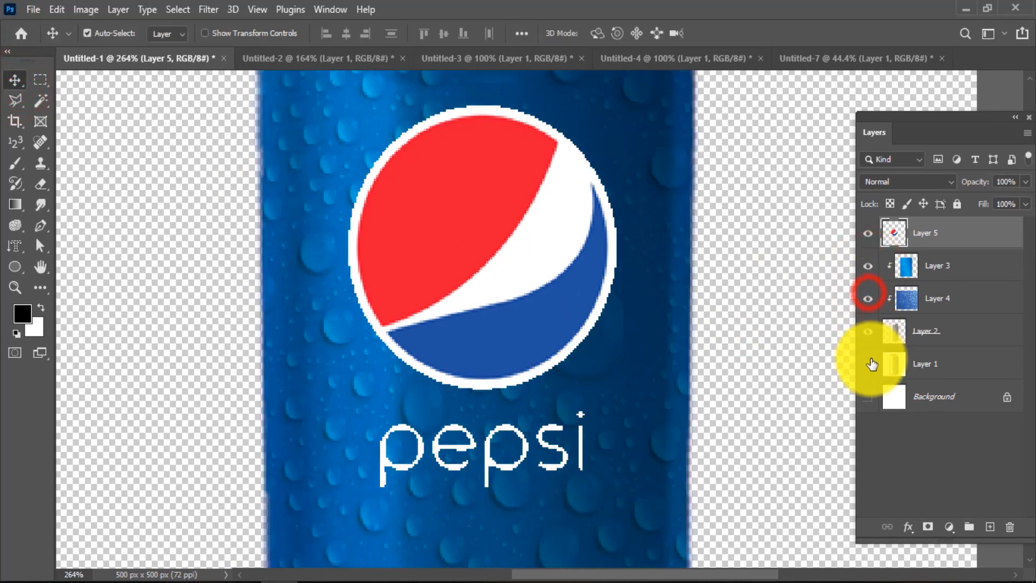
{"action": "left_click", "coordinate": [868, 363]}
Move the cut-out logo on Layer 5 to the horizontal centre of the canvas, over the middle of the can body.
{"action": "scroll", "coordinate": [567, 363], "scroll_direction": "down", "scroll_amount": 3}
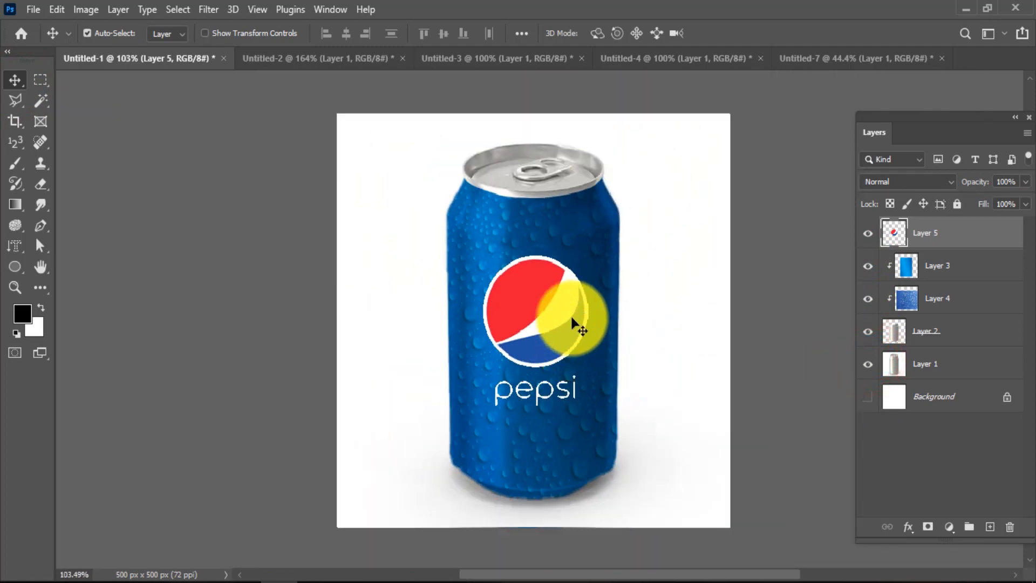
{"action": "key", "text": "ctrl+1"}
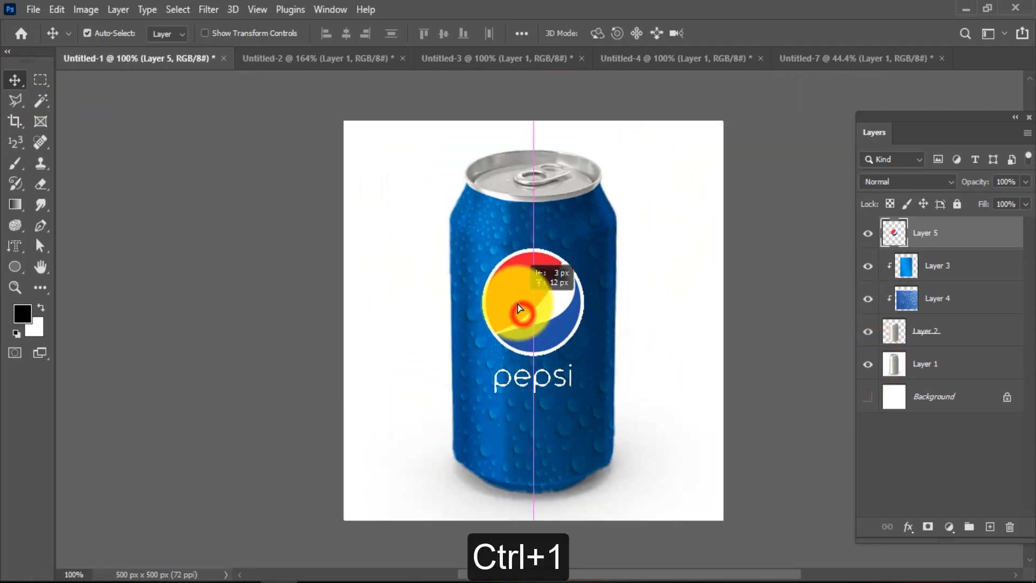
{"action": "mouse_move", "coordinate": [519, 308]}
{"action": "left_mouse_down"}
{"action": "mouse_move", "coordinate": [524, 315]}
{"action": "mouse_move", "coordinate": [527, 306]}
{"action": "left_mouse_up"}
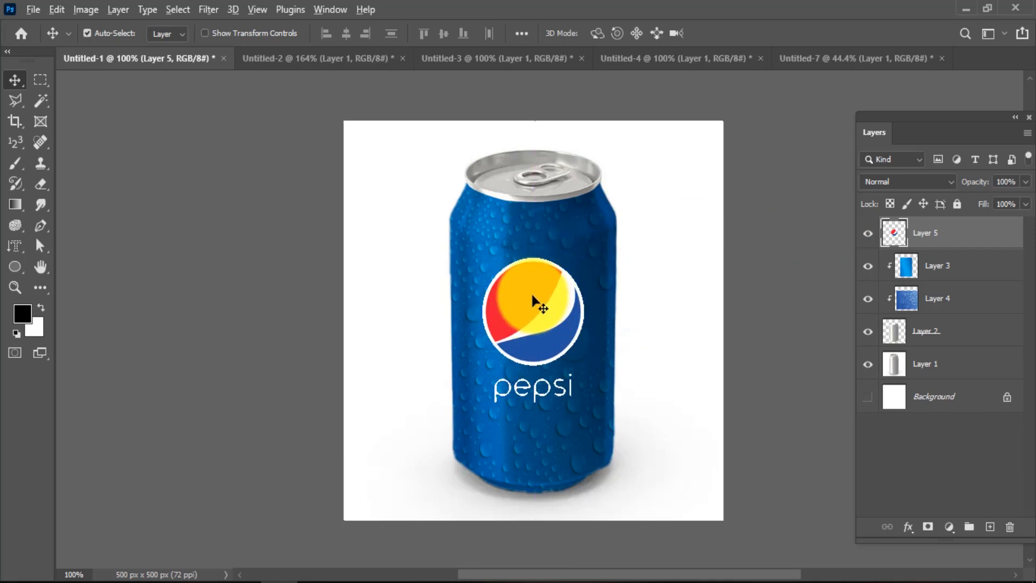
{"action": "scroll", "coordinate": [533, 299], "scroll_direction": "up", "scroll_amount": 1}
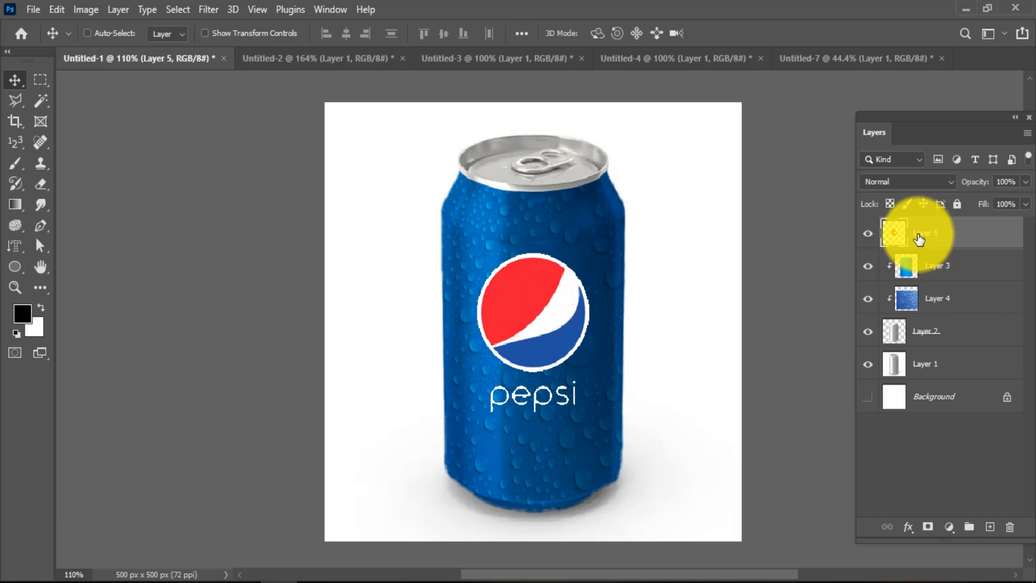
Put the logo layer into warp transform and try the Arch warp style on it.
{"action": "key", "text": "ctrl+t"}
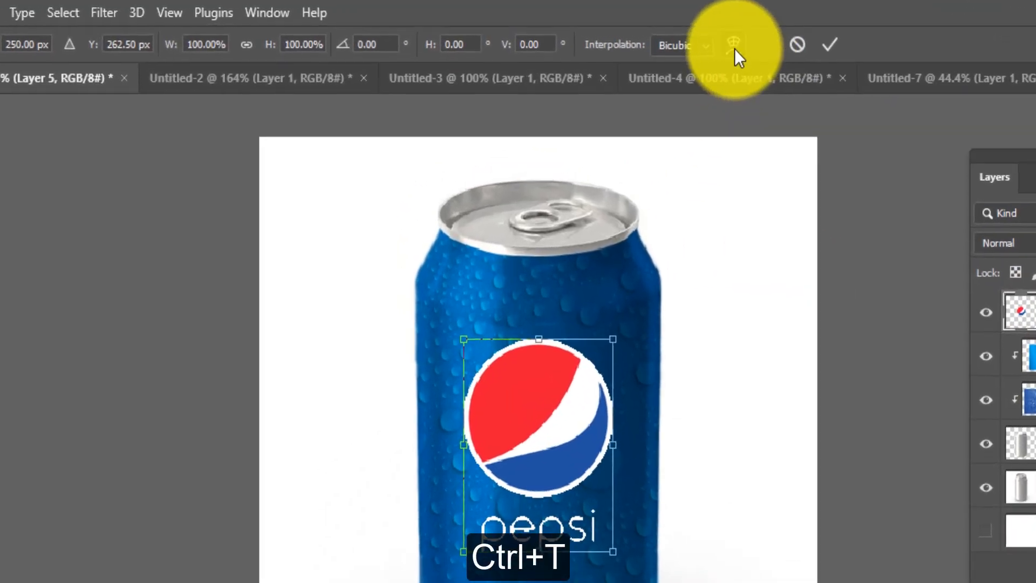
{"action": "left_click", "coordinate": [733, 45]}
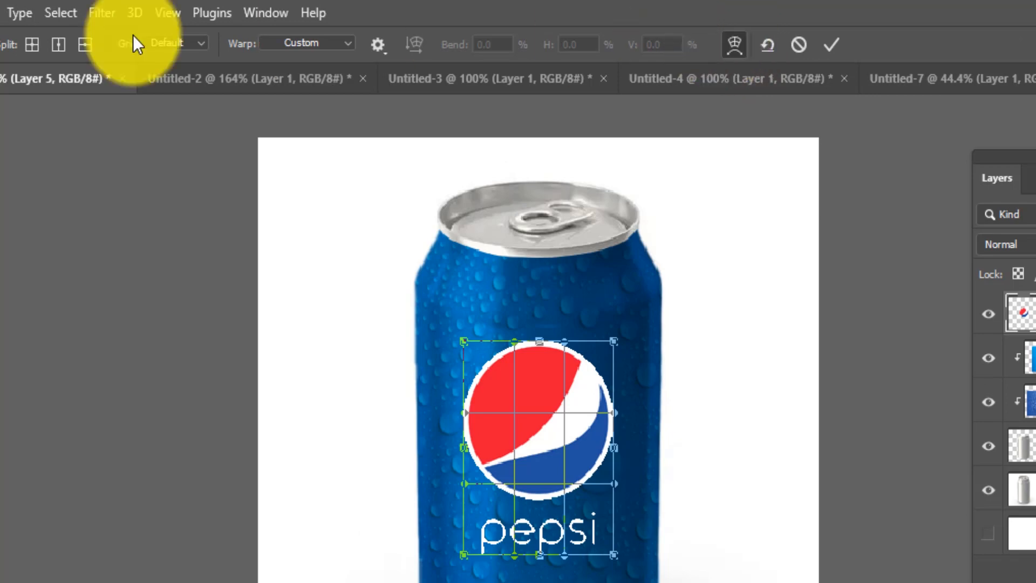
{"action": "left_click", "coordinate": [203, 43]}
{"action": "left_click", "coordinate": [199, 48]}
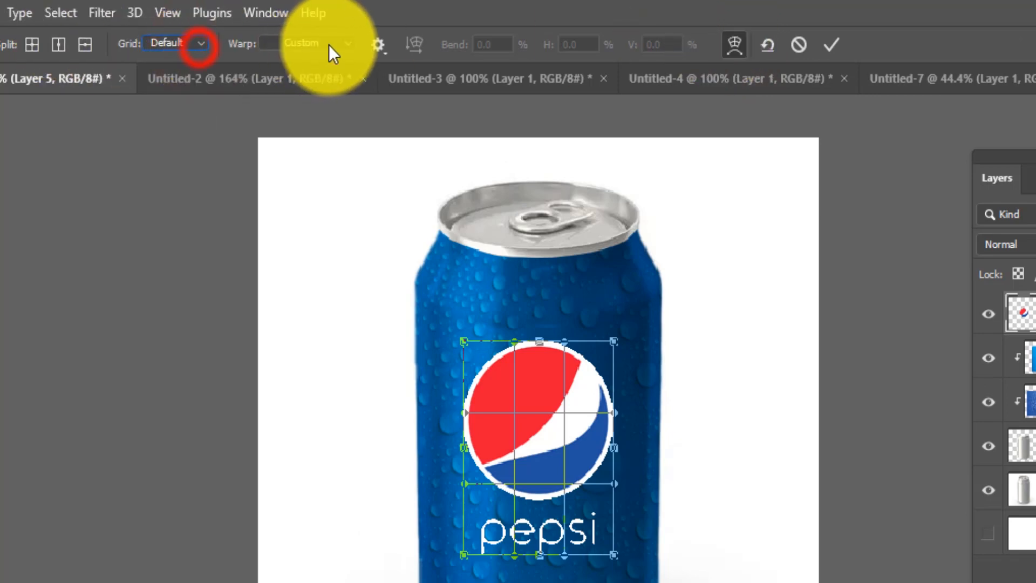
{"action": "left_click", "coordinate": [351, 44]}
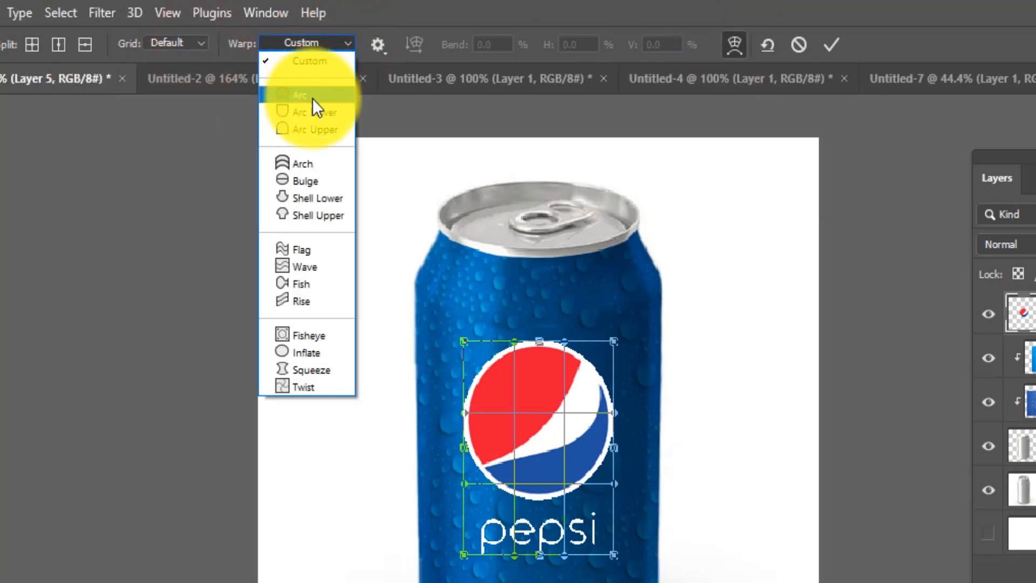
{"action": "left_click", "coordinate": [306, 164]}
Change the logo's warp style to Bulge and set its bend to 5.6%.
{"action": "left_click", "coordinate": [303, 45]}
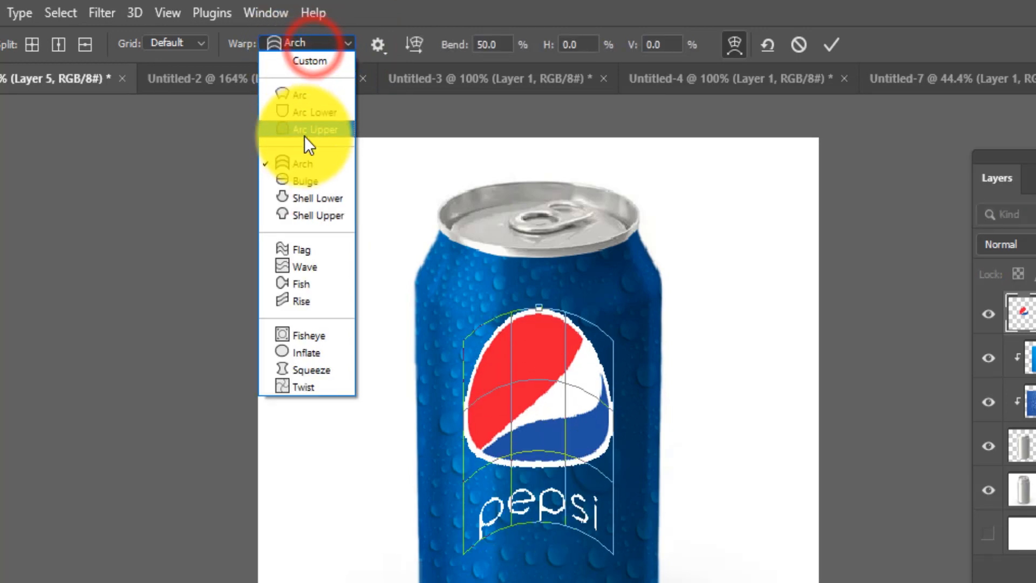
{"action": "left_click", "coordinate": [310, 180]}
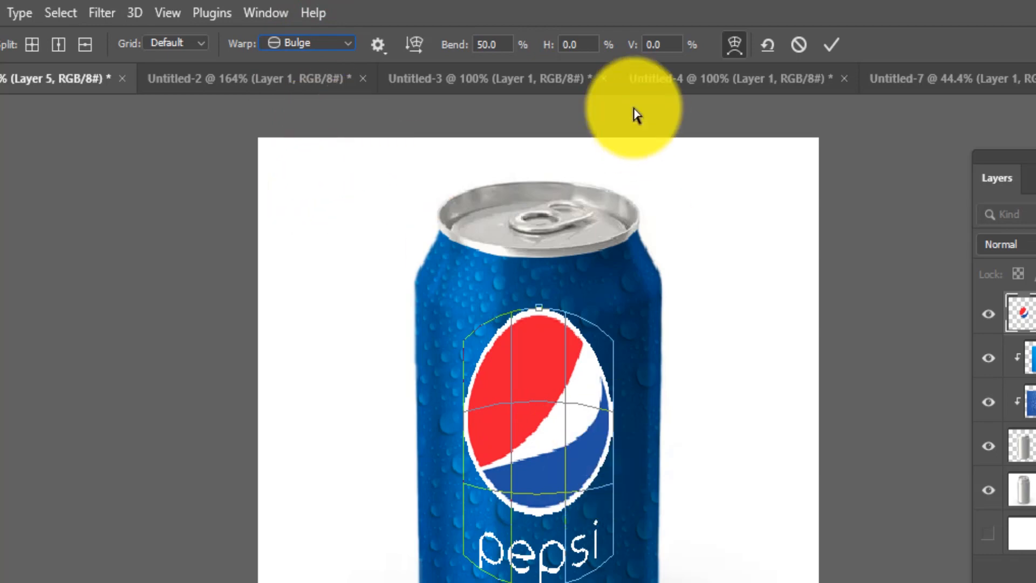
{"action": "left_click_drag", "start_coordinate": [451, 46], "coordinate": [4, 148]}
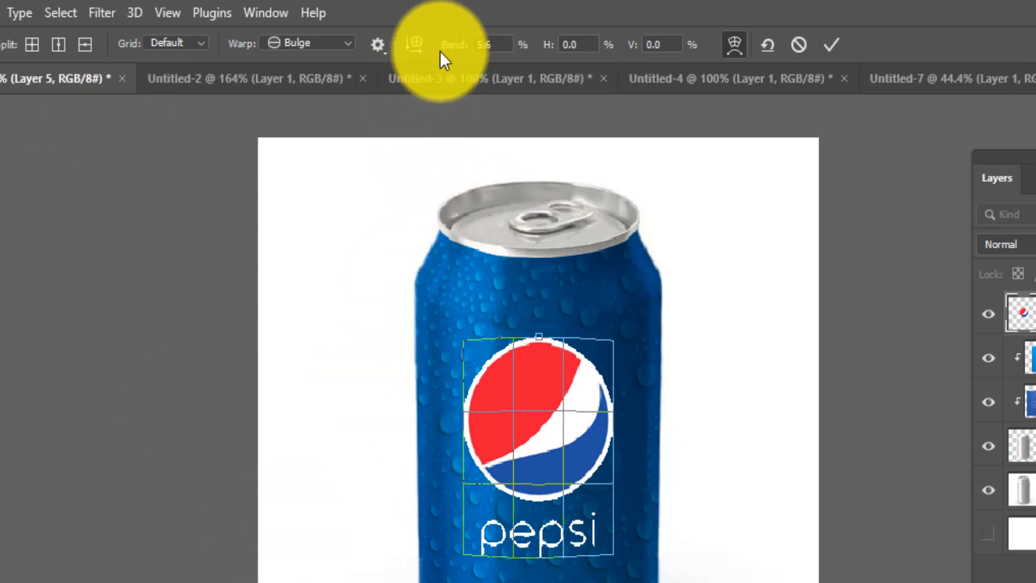
Set the logo warp's horizontal distortion to 2.5%, apply the warp and make Layer 1 the active layer.
{"action": "left_click_drag", "start_coordinate": [558, 48], "coordinate": [577, 64]}
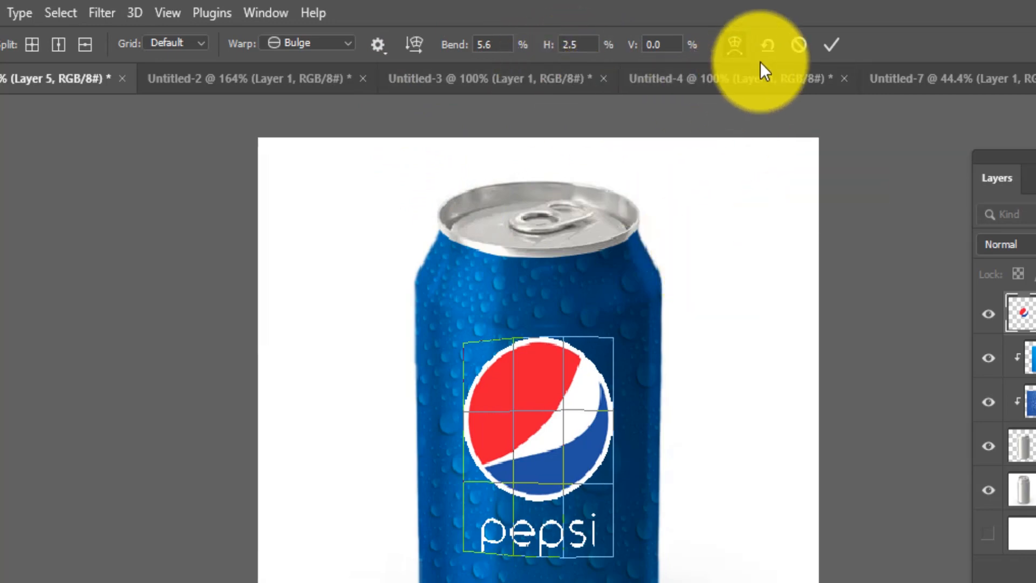
{"action": "key", "text": "ctrl+t"}
{"action": "key", "text": "Return"}
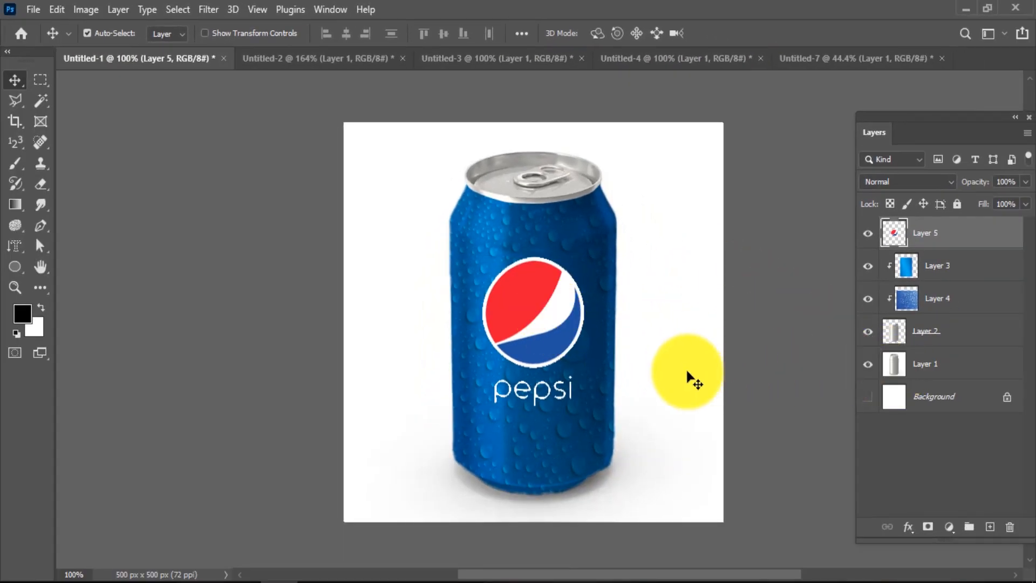
{"action": "left_click", "coordinate": [666, 346]}
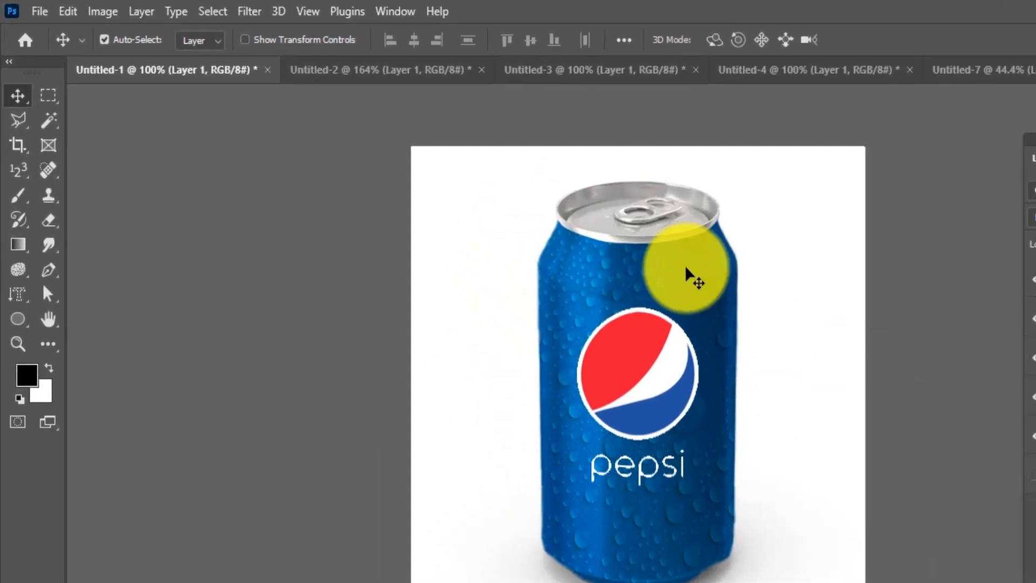
Try selecting the white background around the can with the Magic Wand at tolerance 32, with anti-alias enabled.
{"action": "right_click", "coordinate": [56, 135]}
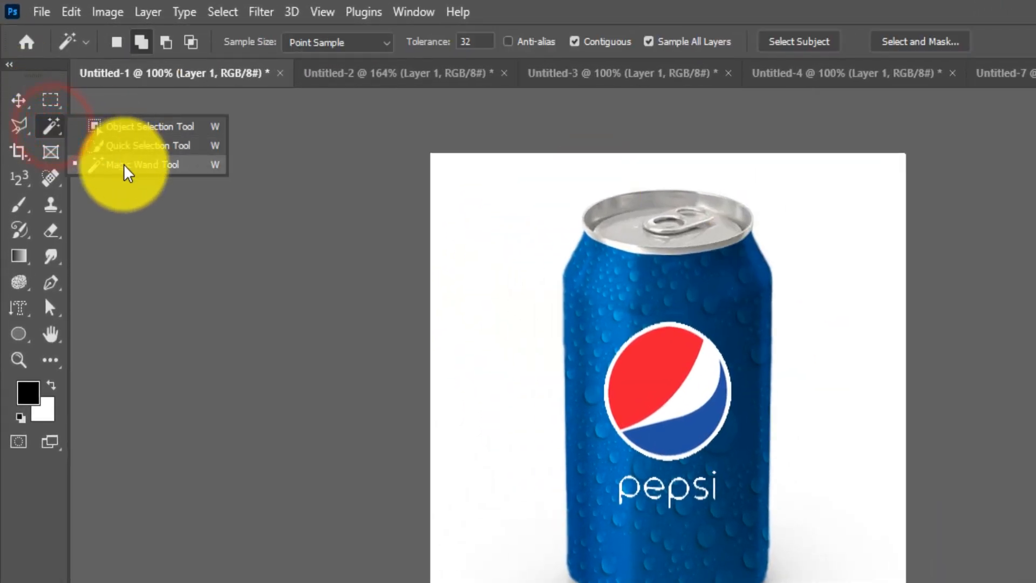
{"action": "left_click", "coordinate": [108, 163]}
{"action": "left_click", "coordinate": [370, 43]}
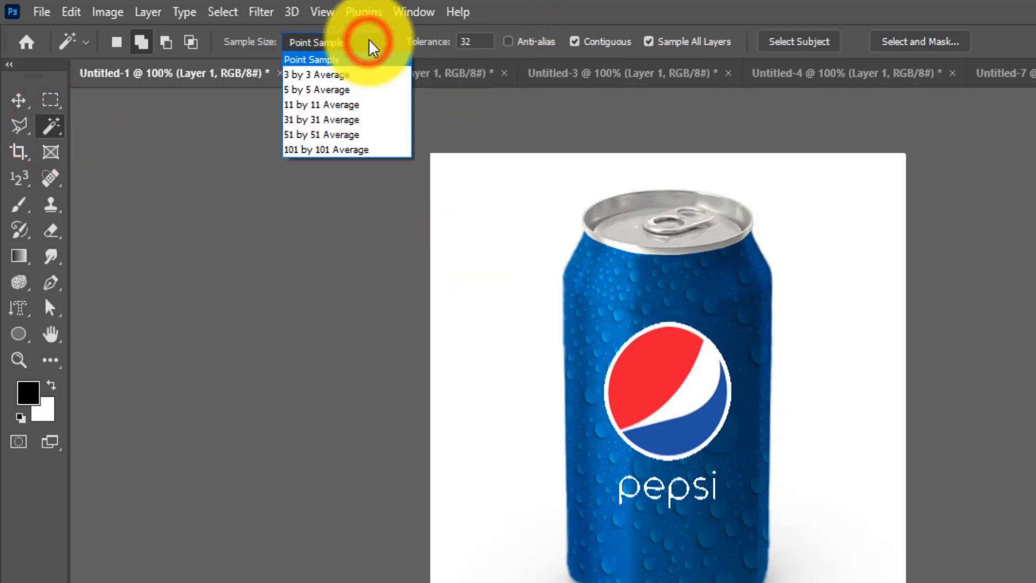
{"action": "left_click", "coordinate": [370, 42]}
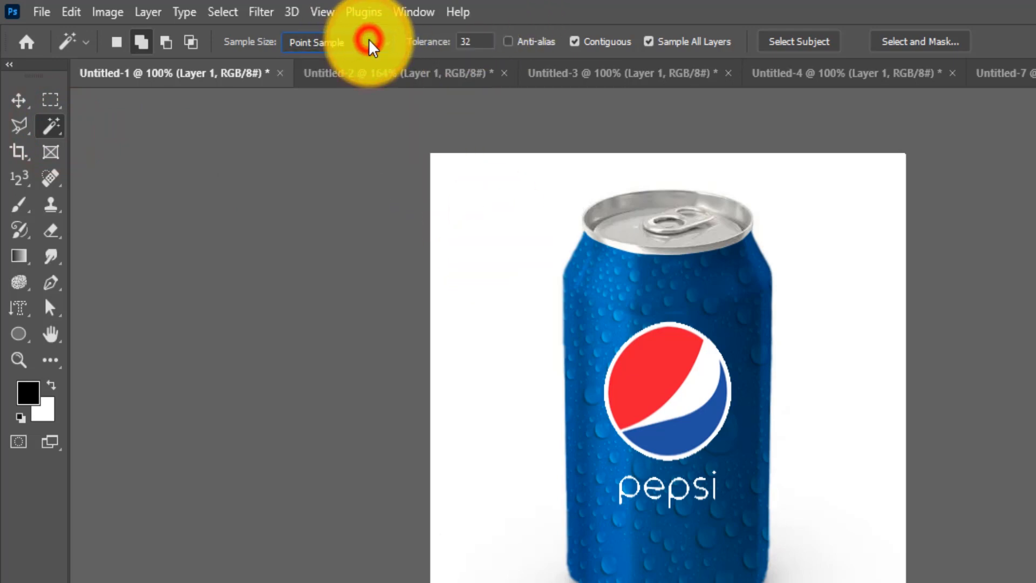
{"action": "left_click", "coordinate": [509, 43]}
{"action": "left_click", "coordinate": [499, 239]}
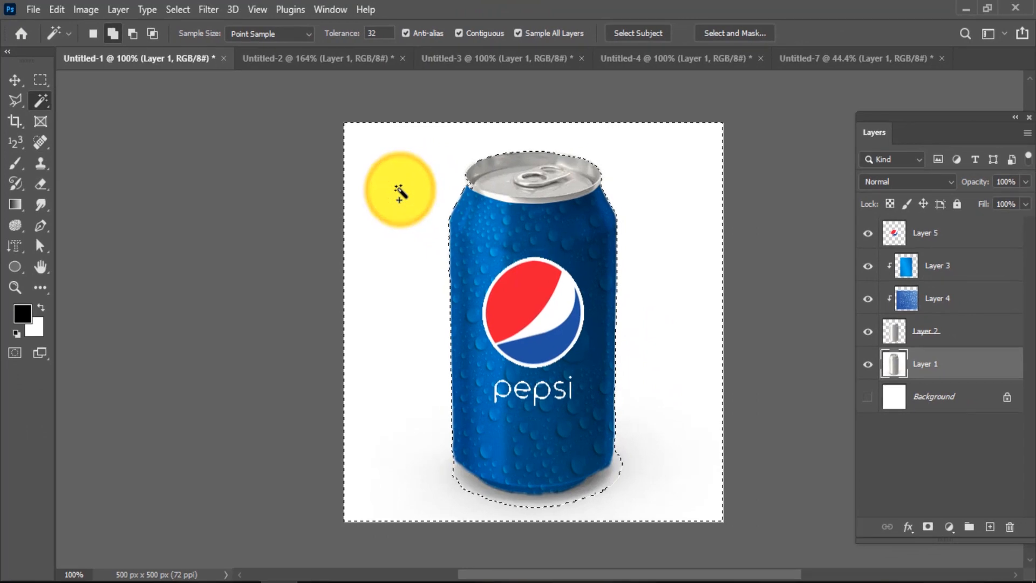
Extend the background selection over the grey shadow on both sides of the can's base.
{"action": "scroll", "coordinate": [534, 534], "scroll_direction": "up", "scroll_amount": 6, "text": "alt"}
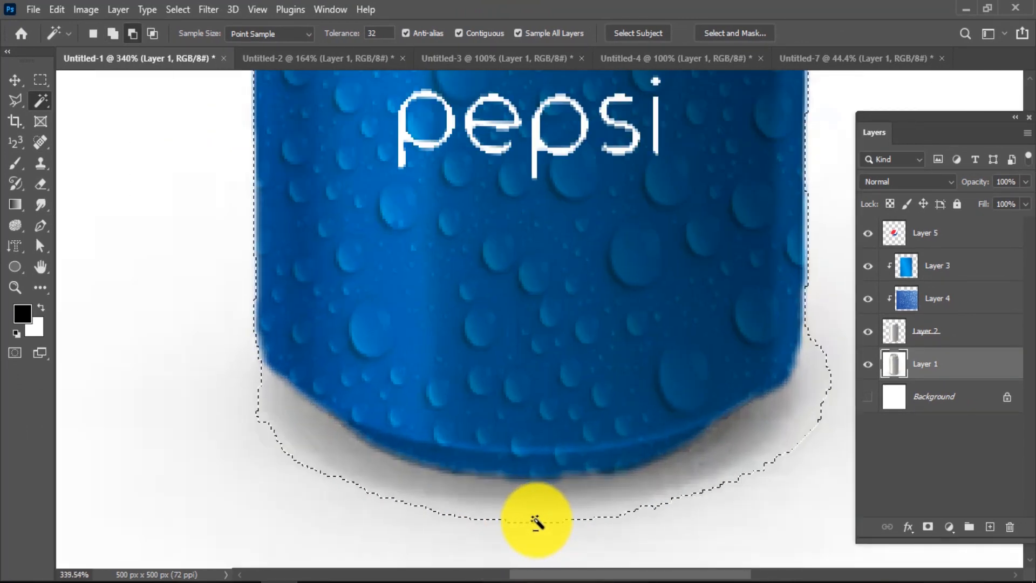
{"action": "scroll", "coordinate": [485, 469], "scroll_direction": "down", "scroll_amount": 2, "text": "alt"}
{"action": "left_click", "coordinate": [378, 447], "text": "shift"}
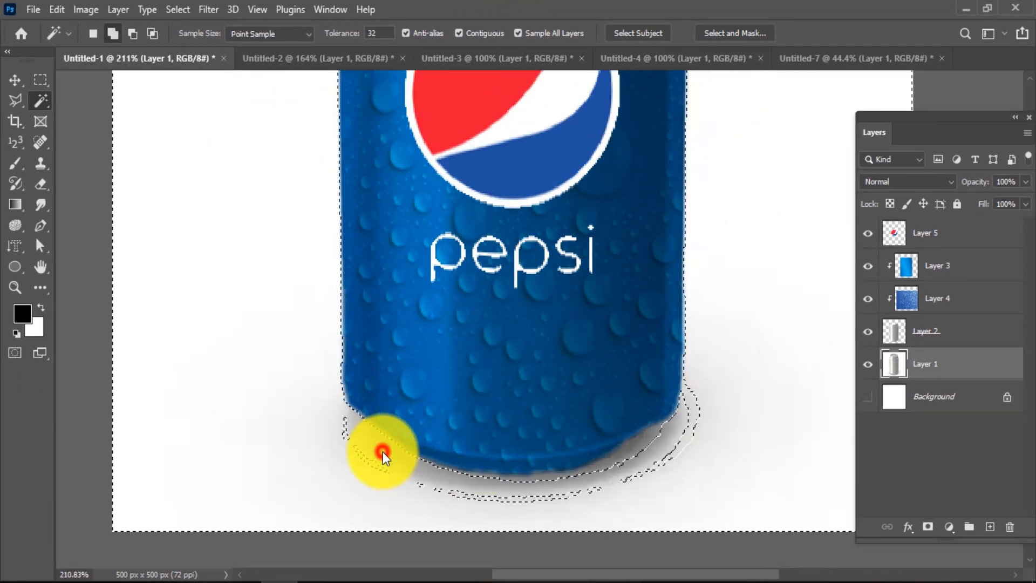
{"action": "left_click", "coordinate": [636, 451]}
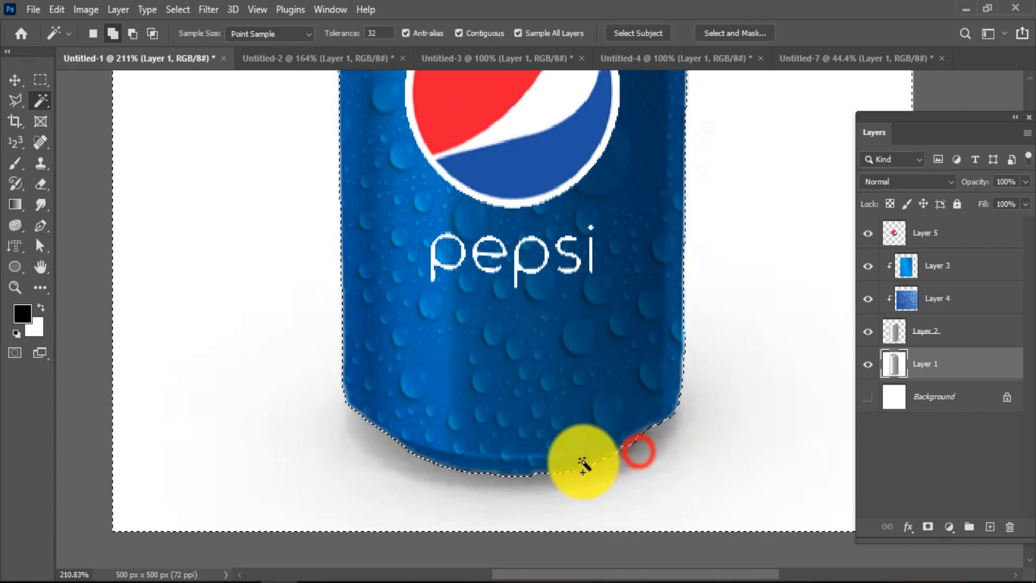
Feather the selection by 0.5 pixels, check its edge around the lid and drop the selection.
{"action": "scroll", "coordinate": [561, 432], "scroll_direction": "down", "scroll_amount": 4, "text": "alt"}
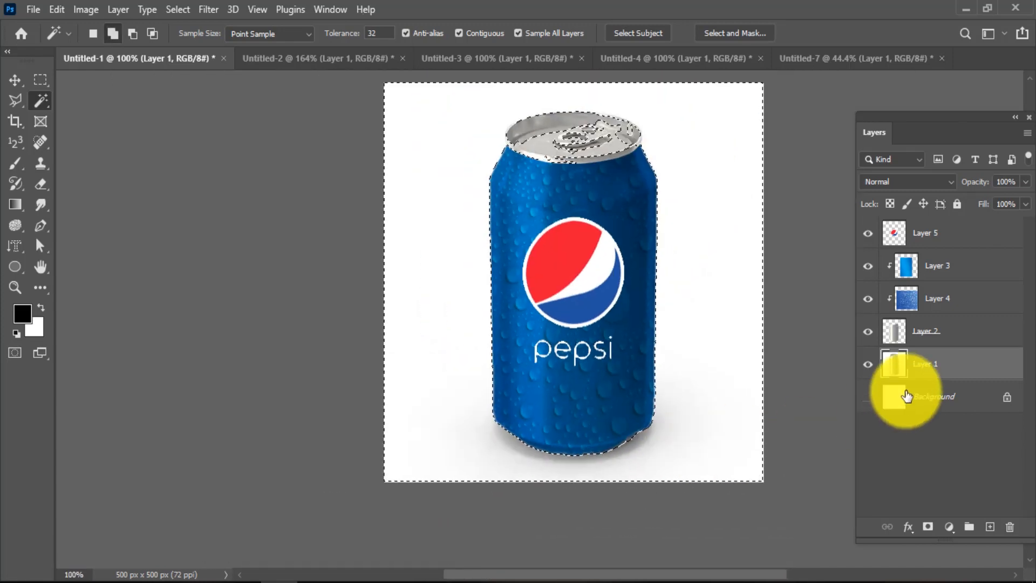
{"action": "key", "text": "shift+F6"}
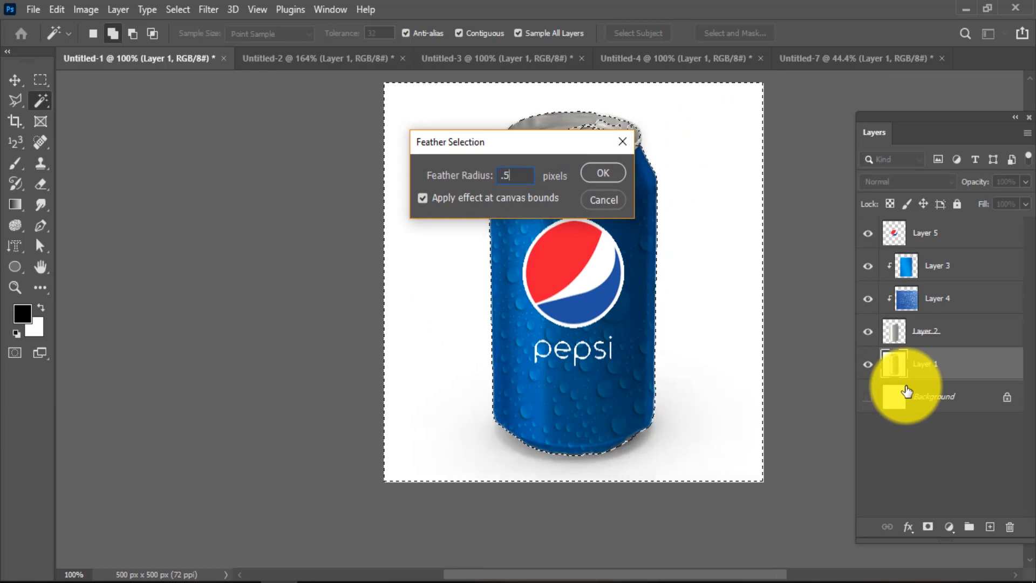
{"action": "key", "text": "Return"}
{"action": "scroll", "coordinate": [596, 100], "scroll_direction": "up", "scroll_amount": 5, "text": "alt"}
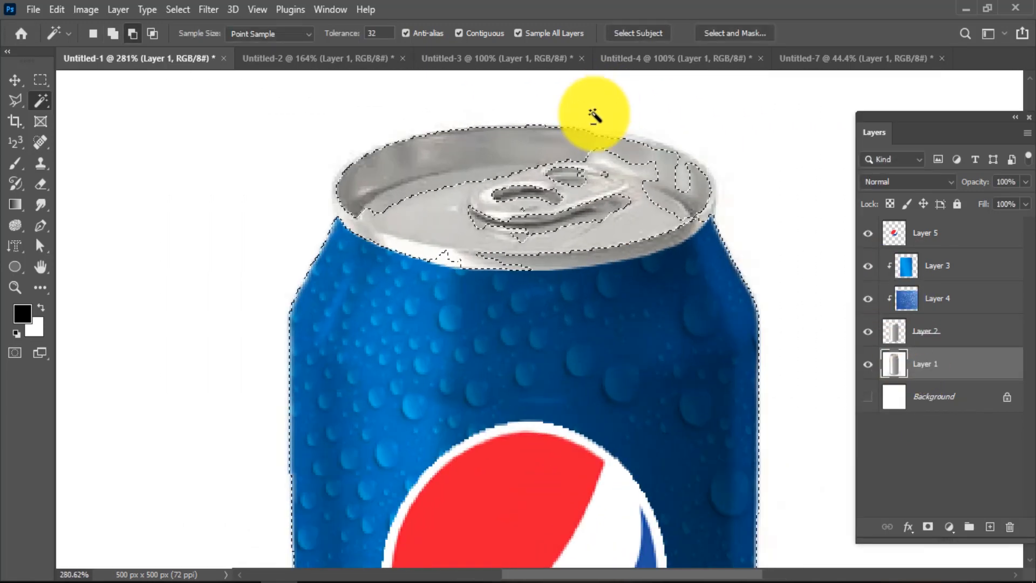
{"action": "scroll", "coordinate": [474, 289], "scroll_direction": "down", "scroll_amount": 5, "text": "alt"}
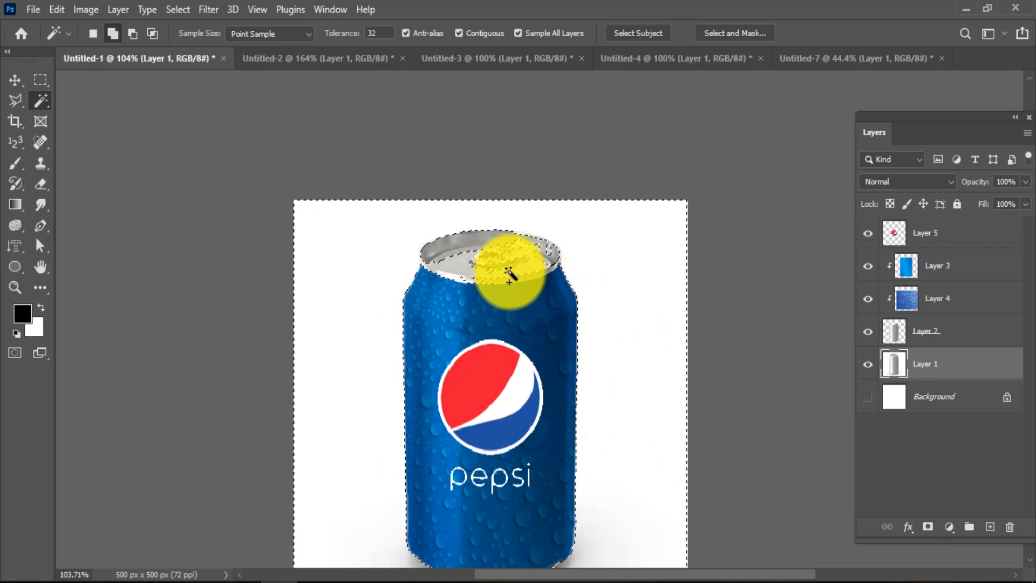
{"action": "key", "text": "ctrl+d"}
{"action": "scroll", "coordinate": [466, 268], "scroll_direction": "up", "scroll_amount": 1, "text": "alt"}
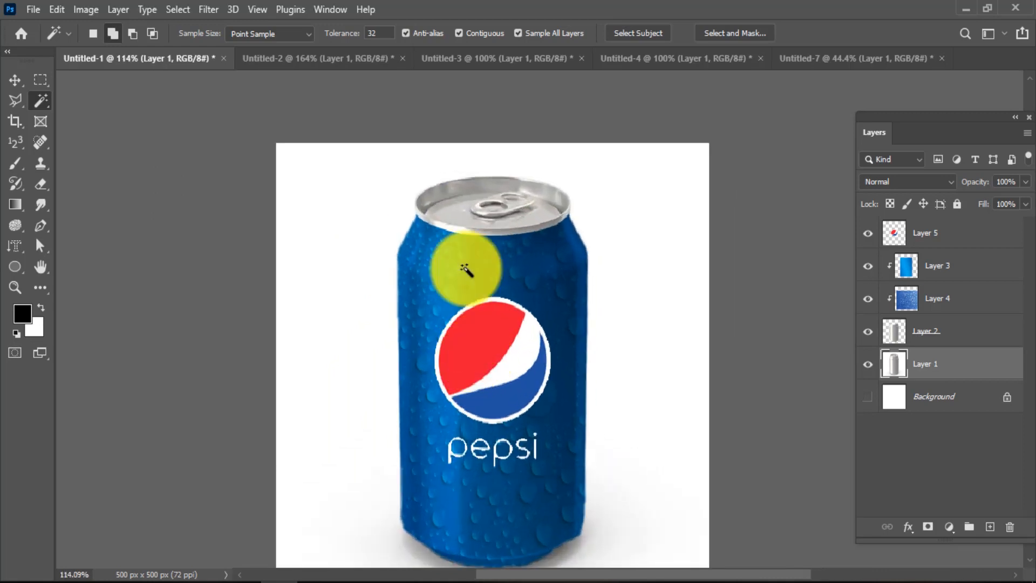
Select the whole can with the Object Selection tool, framing it with a rectangle of about 236 × 426 px.
{"action": "right_click", "coordinate": [40, 102]}
{"action": "left_click", "coordinate": [86, 103]}
{"action": "scroll", "coordinate": [347, 131], "scroll_direction": "down", "scroll_amount": 2, "text": "alt"}
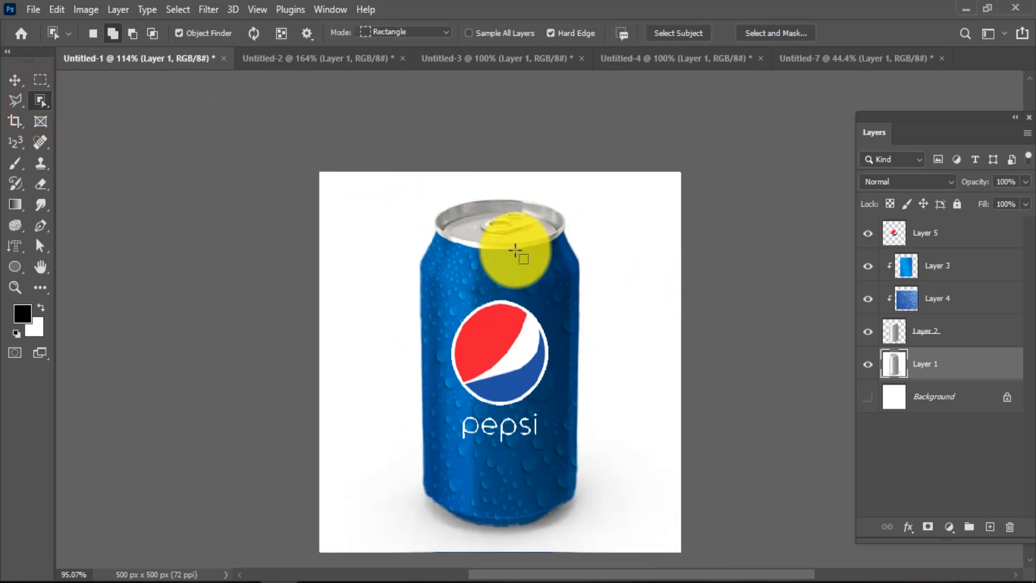
{"action": "left_click_drag", "start_coordinate": [413, 201], "coordinate": [582, 520]}
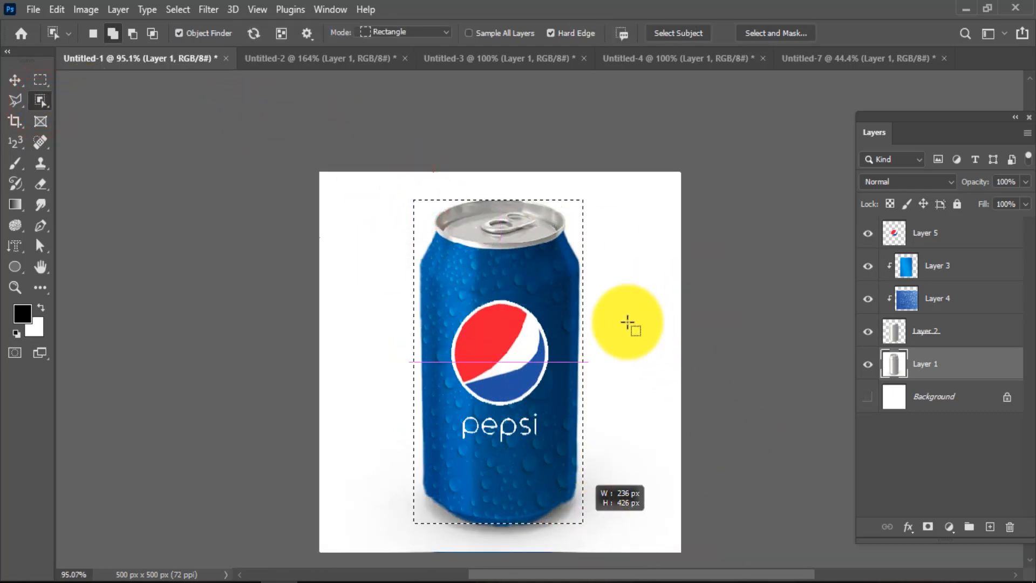
{"action": "scroll", "coordinate": [628, 322], "scroll_direction": "down", "scroll_amount": 1}
{"action": "scroll", "coordinate": [492, 326], "scroll_direction": "up", "scroll_amount": 2, "text": "alt"}
{"action": "scroll", "coordinate": [492, 326], "scroll_direction": "down", "scroll_amount": 2, "text": "alt"}
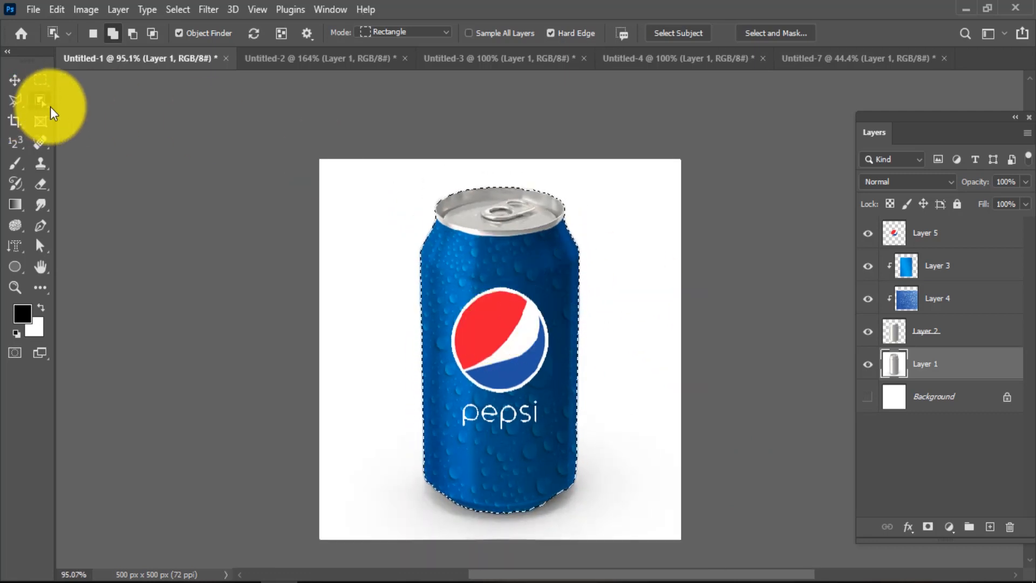
Invert the can selection, feather it by 0.5 pixels, delete the background from Layer 1 and deselect.
{"action": "key", "text": "ctrl+shift+i"}
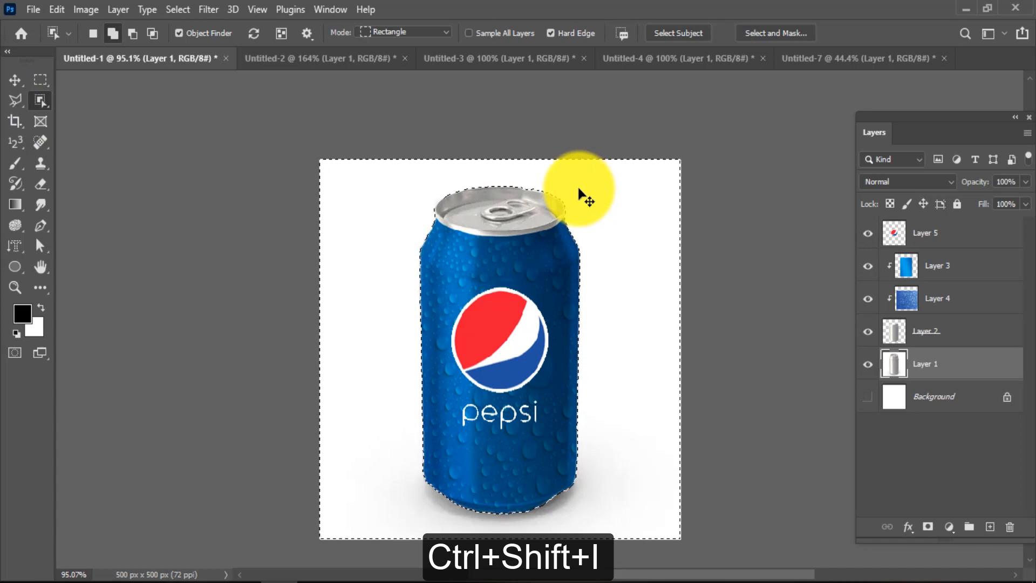
{"action": "key", "text": "shift+F6"}
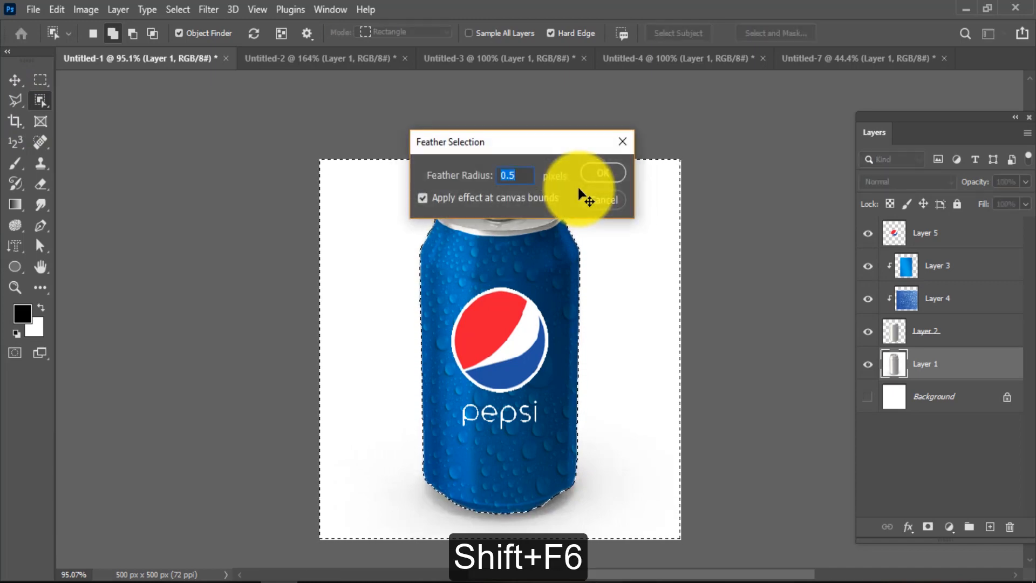
{"action": "key", "text": "Delete"}
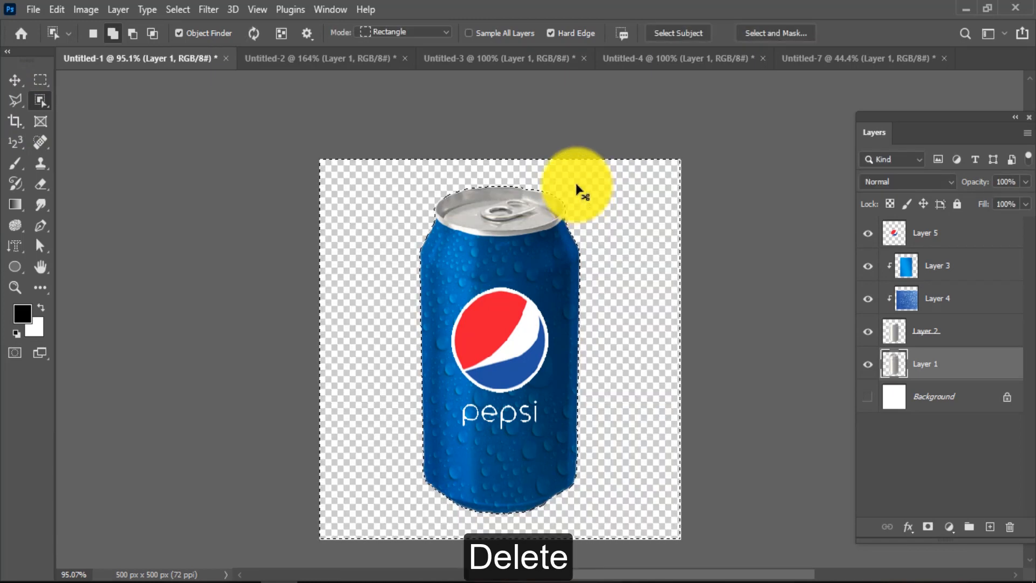
{"action": "left_click", "coordinate": [11, 70]}
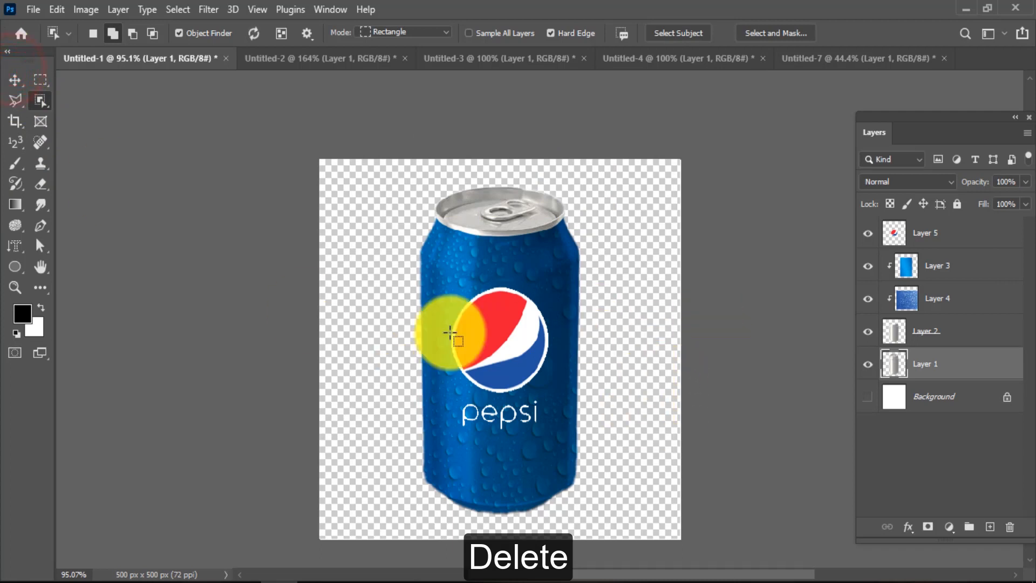
{"action": "left_click", "coordinate": [14, 80]}
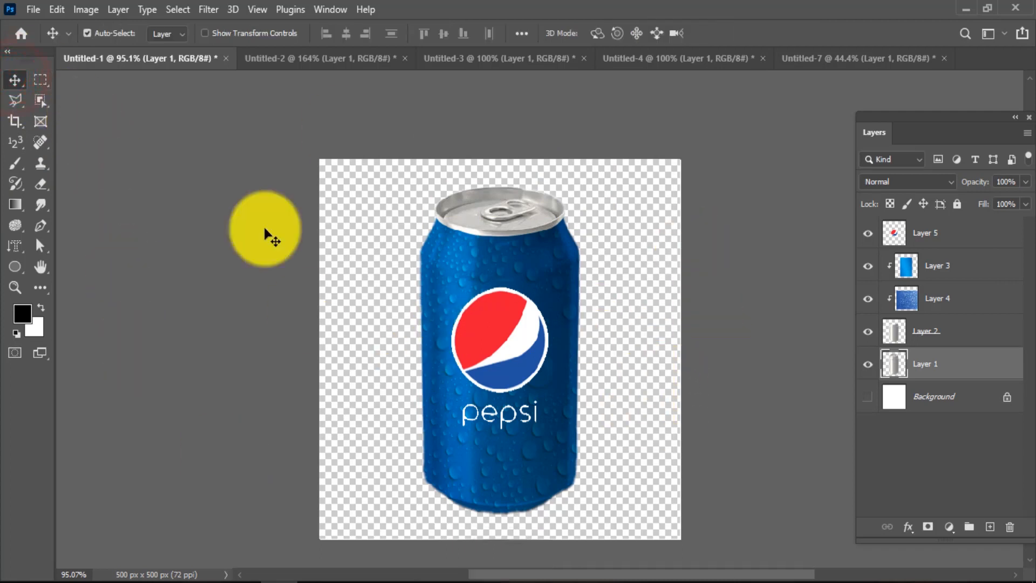
Switch to Chrome and search Google Images for "blue Color BG".
{"action": "left_click", "coordinate": [116, 580]}
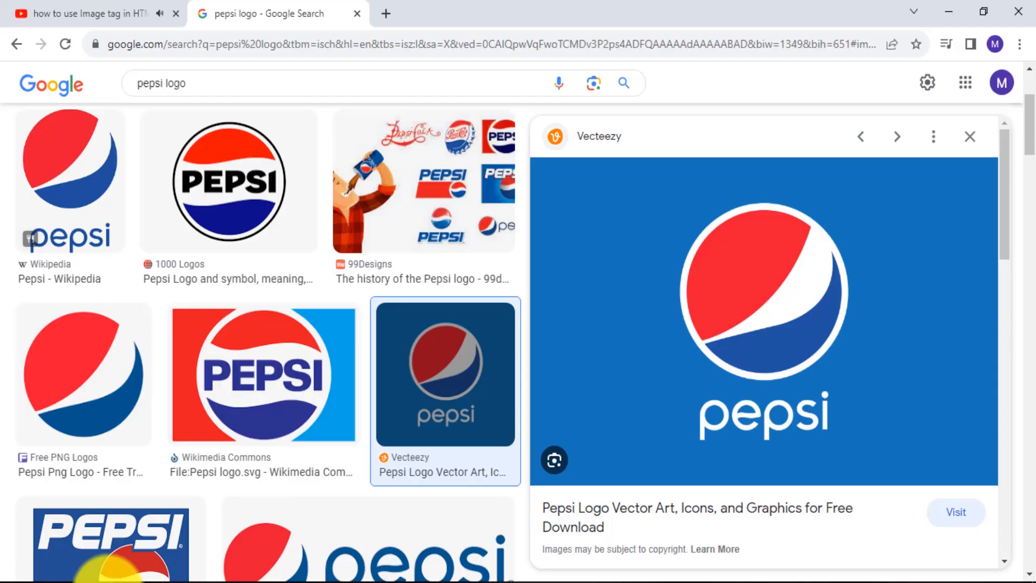
{"action": "left_click_drag", "start_coordinate": [177, 92], "coordinate": [121, 92]}
{"action": "type", "text": "pep"}
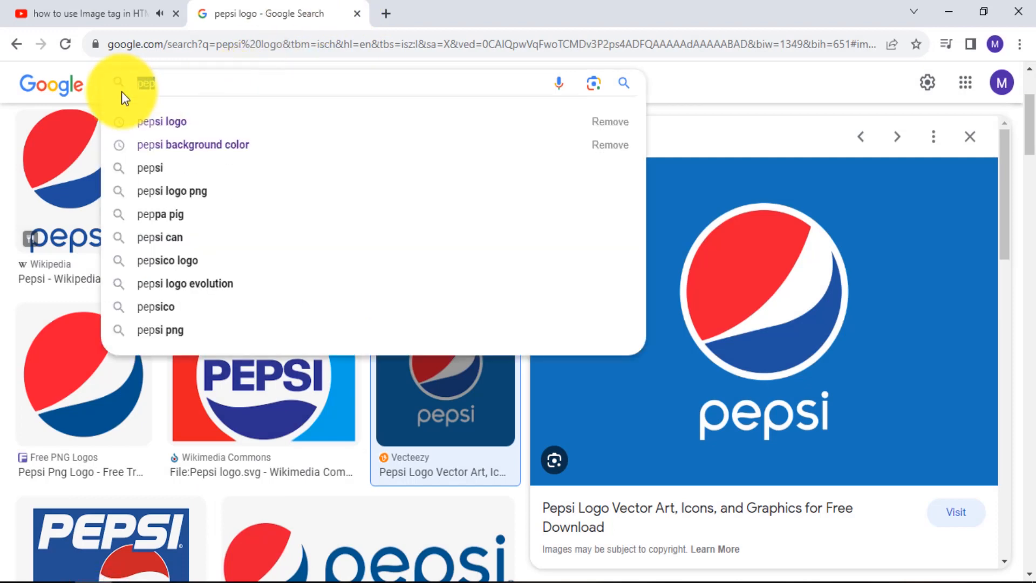
{"action": "type", "text": "blue Color BG"}
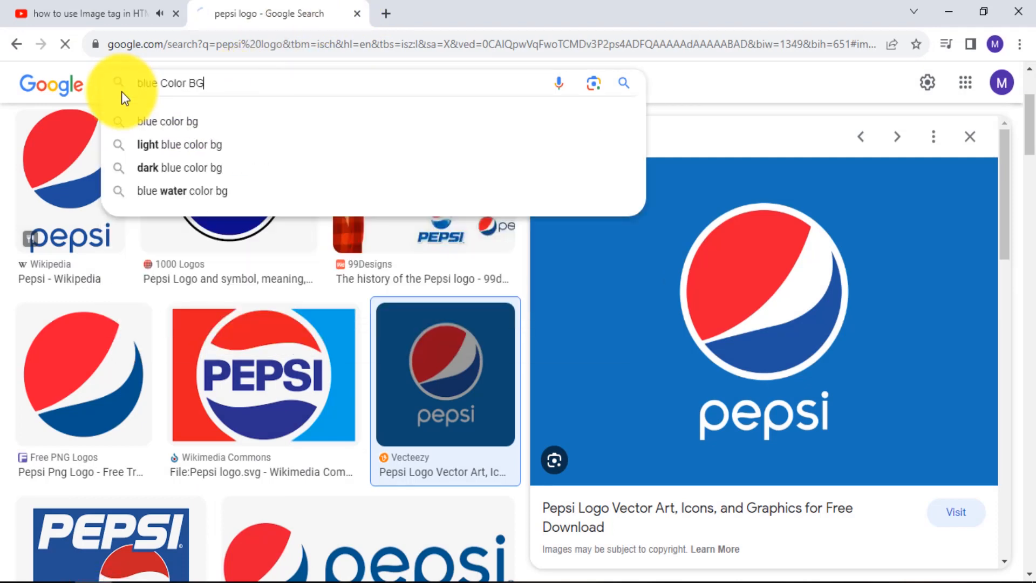
{"action": "key", "text": "Return"}
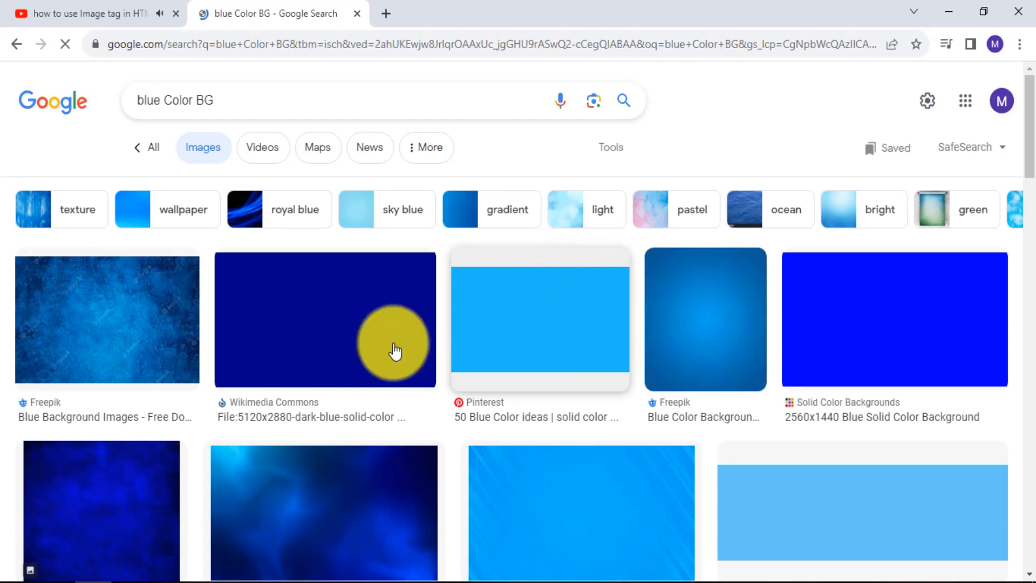
Find a dark blue Freepik background with a glowing floor among the related images and copy it.
{"action": "left_click", "coordinate": [137, 322]}
{"action": "scroll", "coordinate": [885, 301], "scroll_direction": "down", "scroll_amount": 5}
{"action": "scroll", "coordinate": [885, 305], "scroll_direction": "up", "scroll_amount": 1}
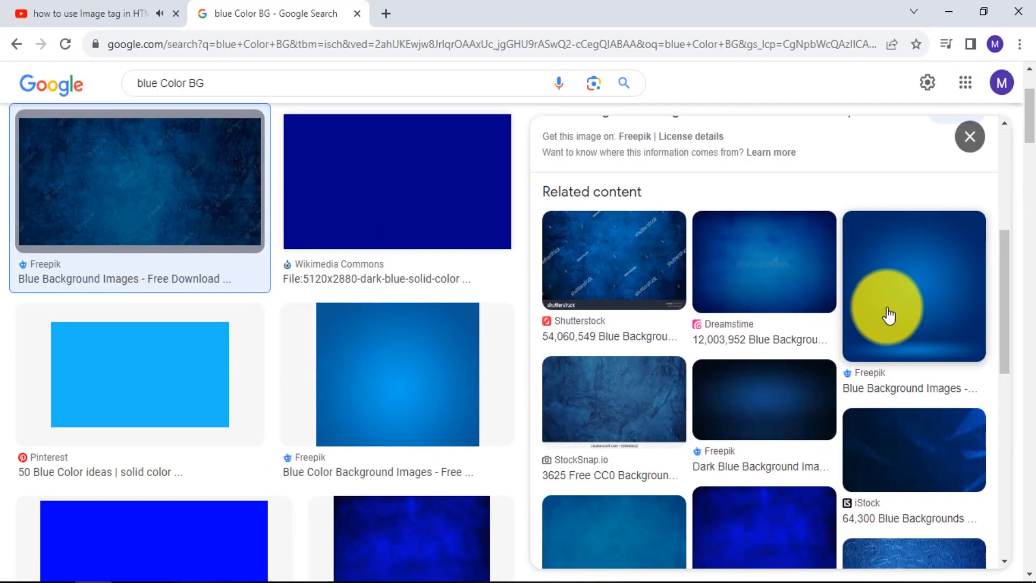
{"action": "left_click", "coordinate": [885, 304]}
{"action": "right_click", "coordinate": [791, 297]}
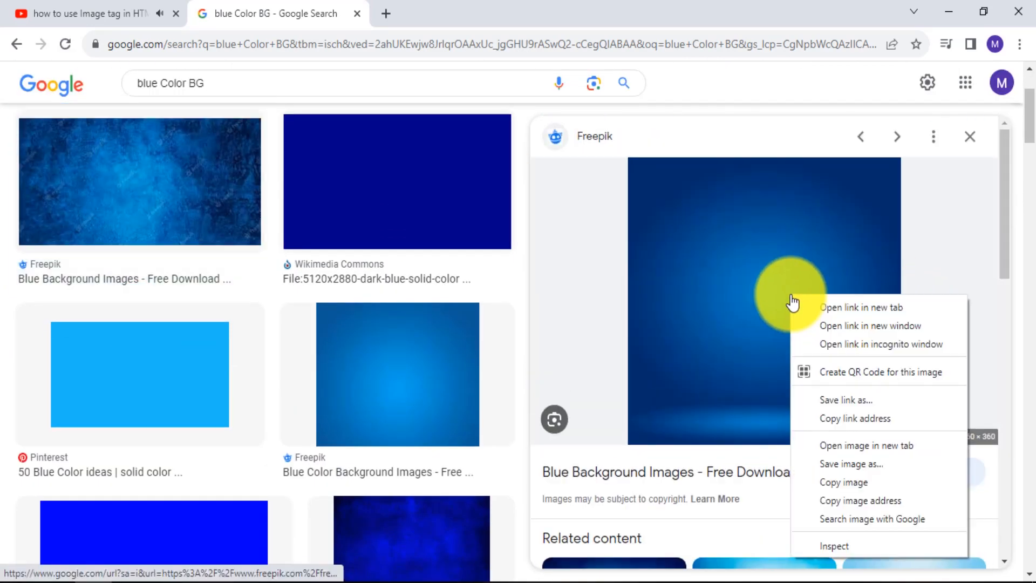
{"action": "left_click", "coordinate": [839, 482]}
Switch to Photoshop, paste the blue background image into the can document and place its layer beneath Layer 1.
{"action": "key", "text": "alt+Tab"}
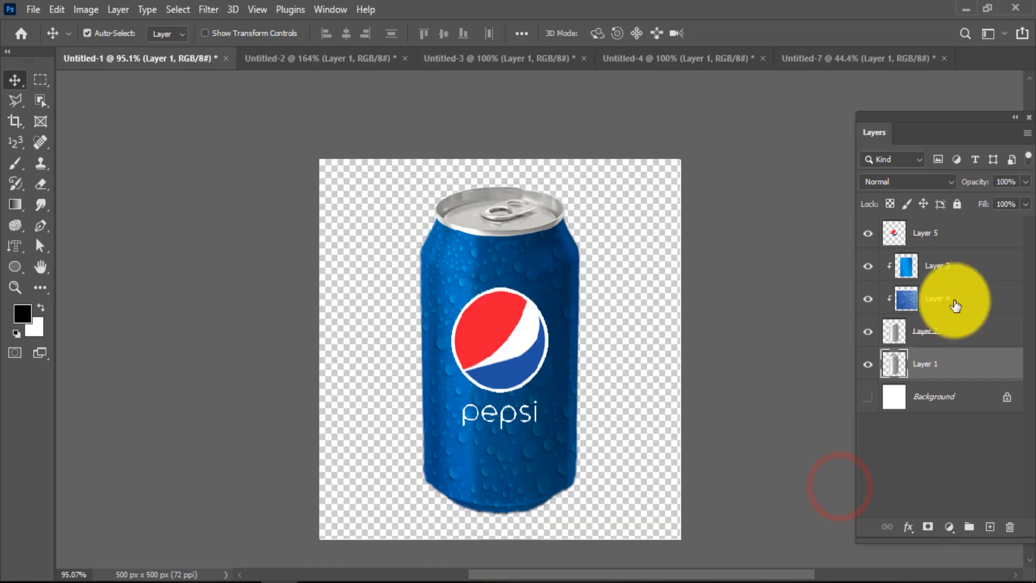
{"action": "key", "text": "ctrl+v"}
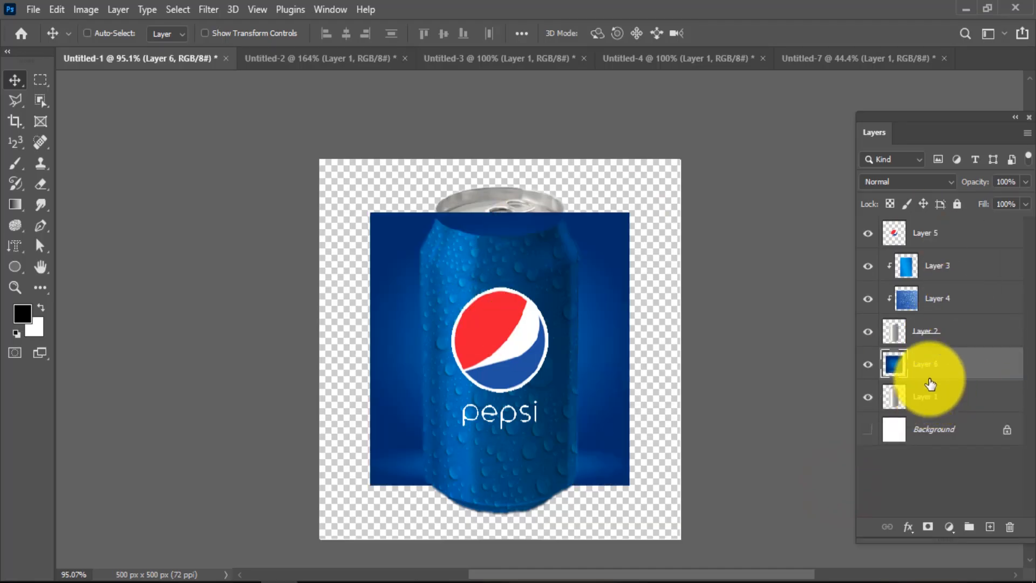
{"action": "left_click_drag", "start_coordinate": [927, 366], "coordinate": [921, 417]}
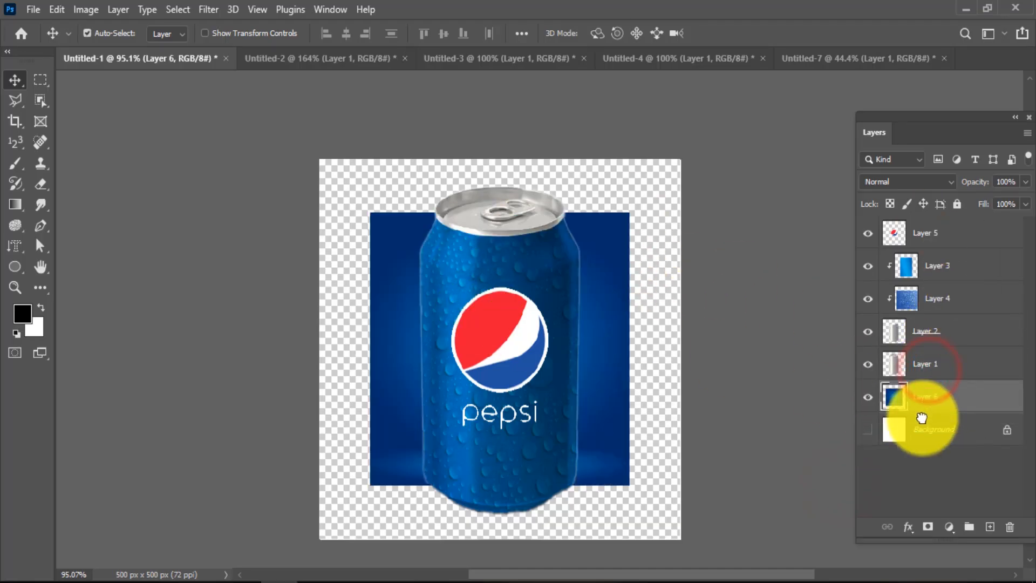
Scale the blue background layer to about 148% (532 × 532 px) so that it covers the whole canvas.
{"action": "key", "text": "ctrl+t"}
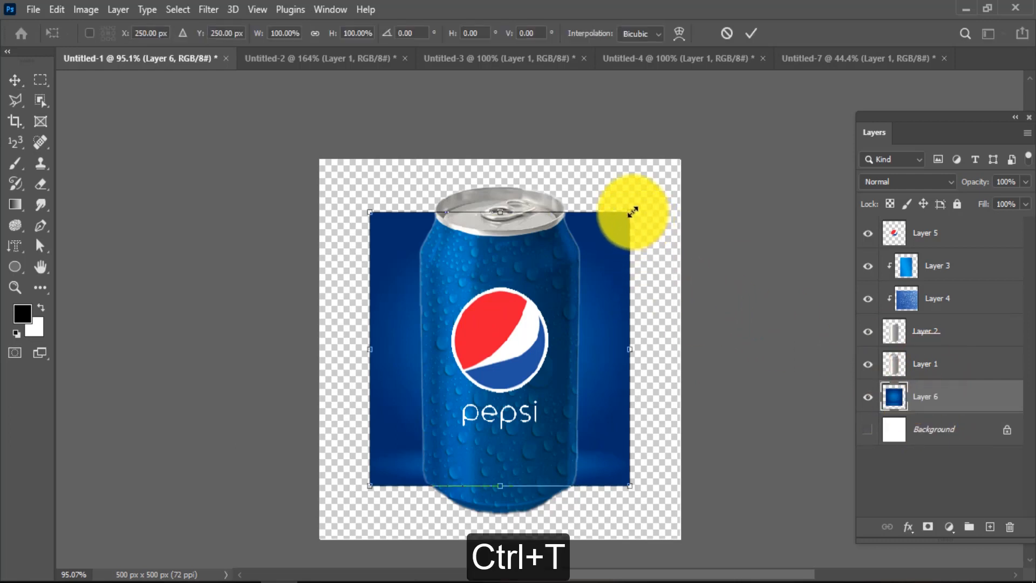
{"action": "left_click_drag", "start_coordinate": [632, 212], "coordinate": [699, 151]}
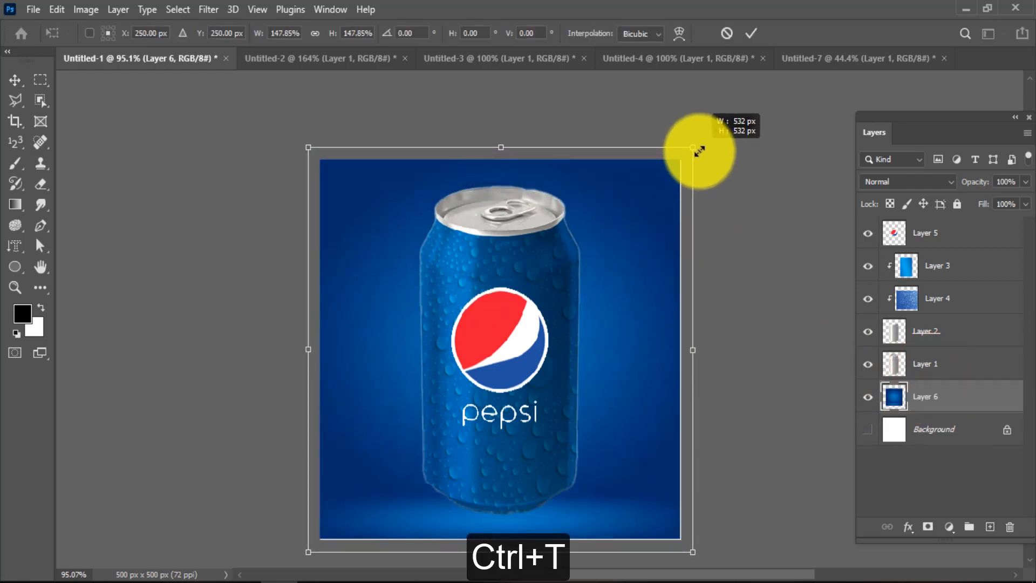
{"action": "key", "text": "Return"}
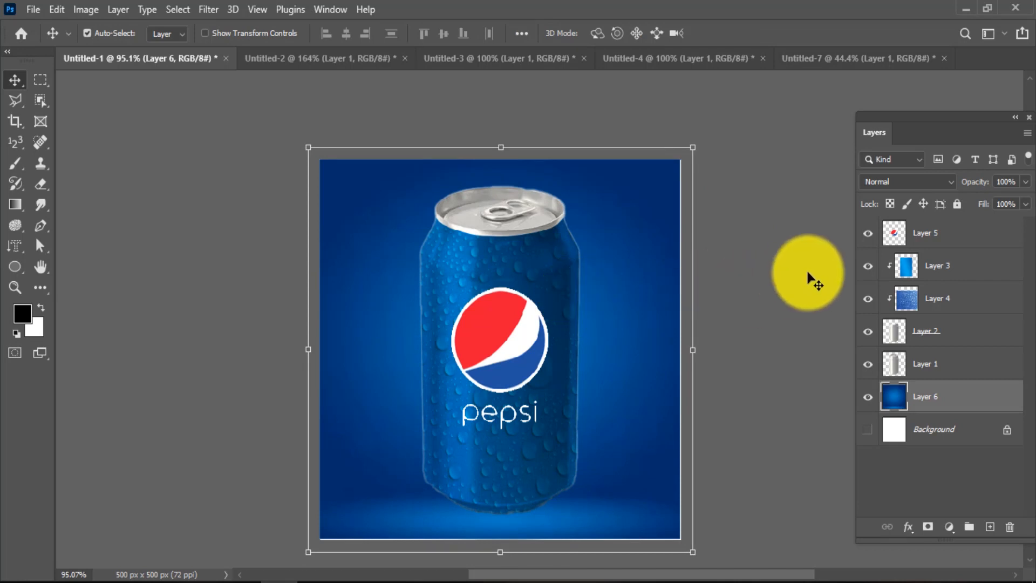
Scale all the can layers, Layer 1 through Layer 5, down together to about 85%.
{"action": "left_click", "coordinate": [805, 272]}
{"action": "left_click", "coordinate": [925, 362]}
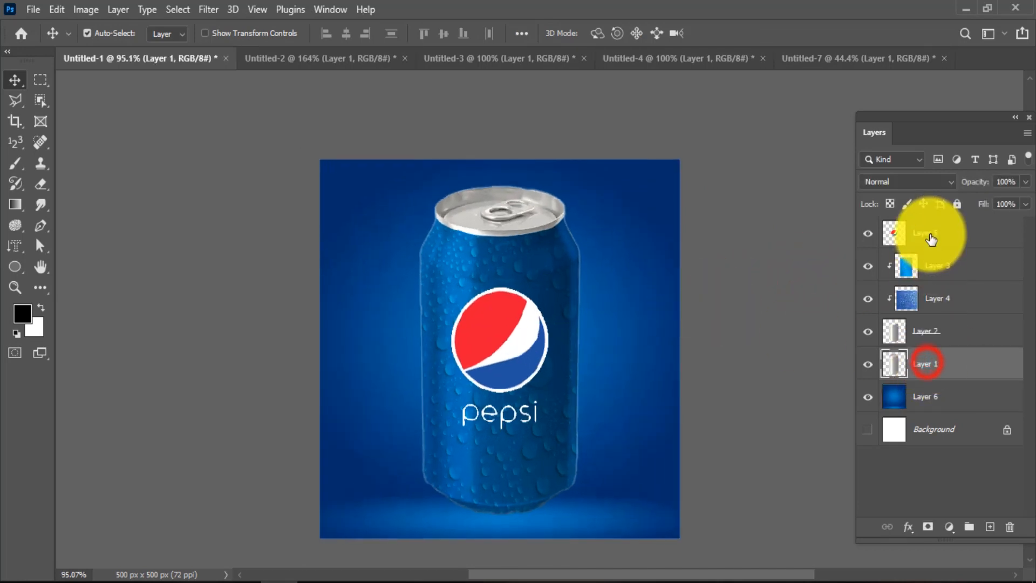
{"action": "left_click", "coordinate": [931, 237], "text": "shift"}
{"action": "left_click", "coordinate": [933, 359]}
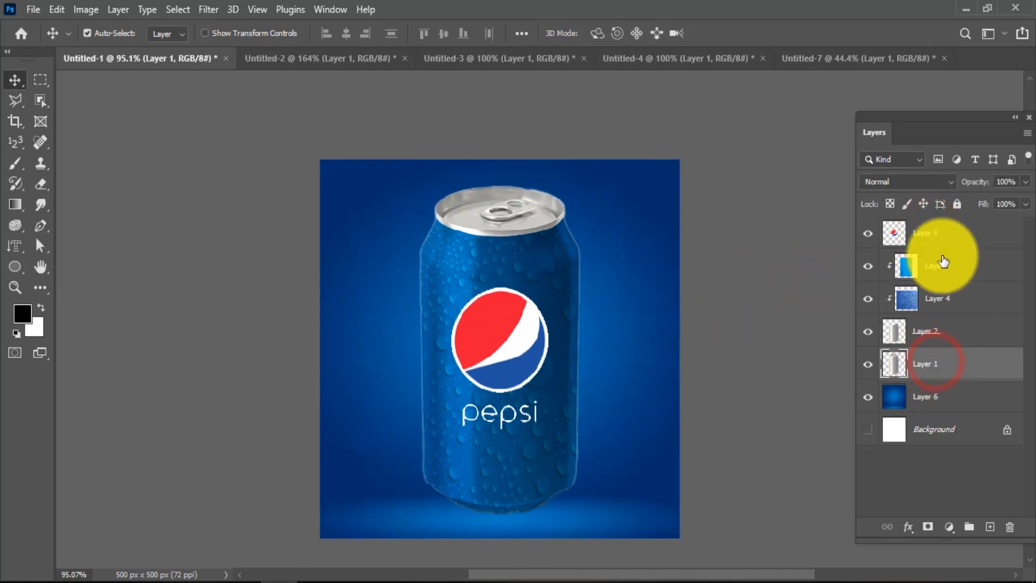
{"action": "left_click", "coordinate": [939, 235], "text": "shift"}
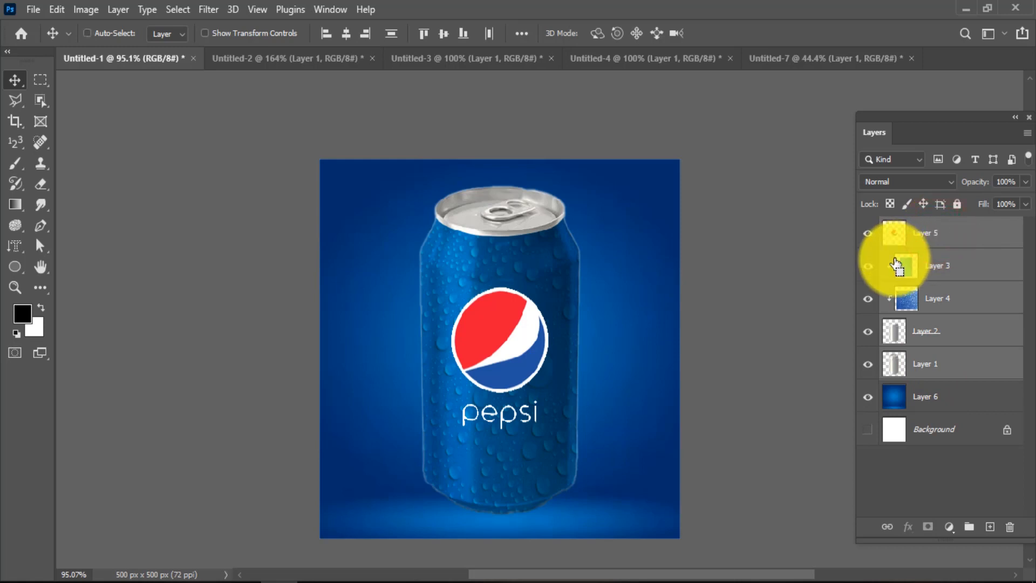
{"action": "key", "text": "ctrl+t"}
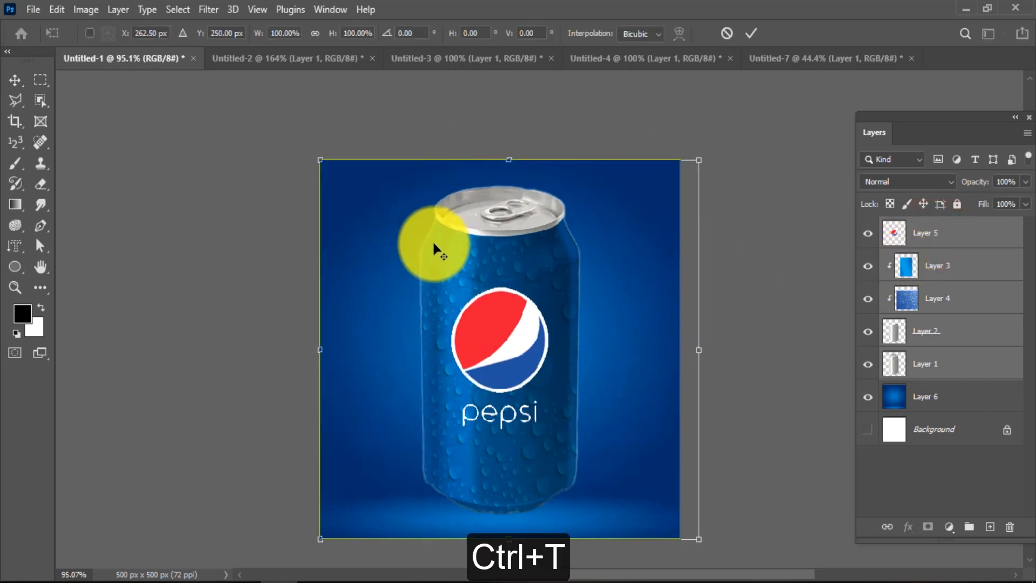
{"action": "left_click_drag", "start_coordinate": [320, 160], "coordinate": [341, 192]}
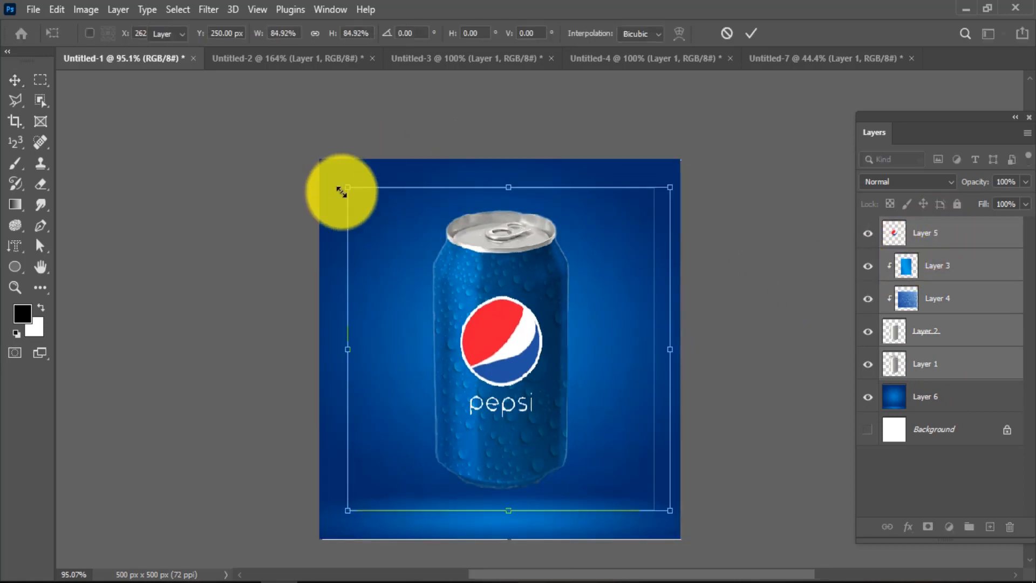
{"action": "key", "text": "Return"}
{"action": "left_click", "coordinate": [806, 327]}
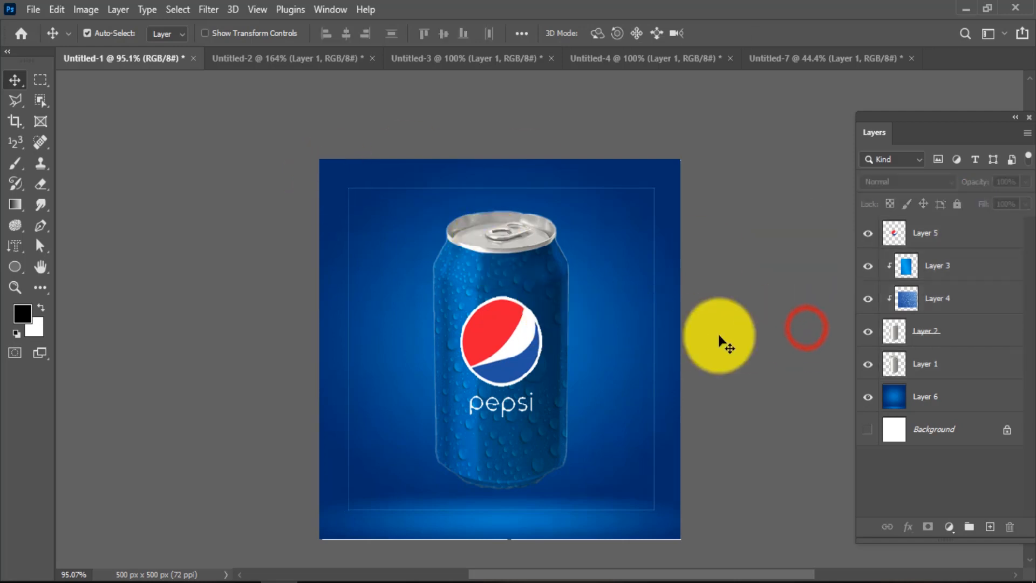
Erase the thin leftover border line above the can from Layer 1 using a rectangular marquee selection.
{"action": "left_click", "coordinate": [898, 364]}
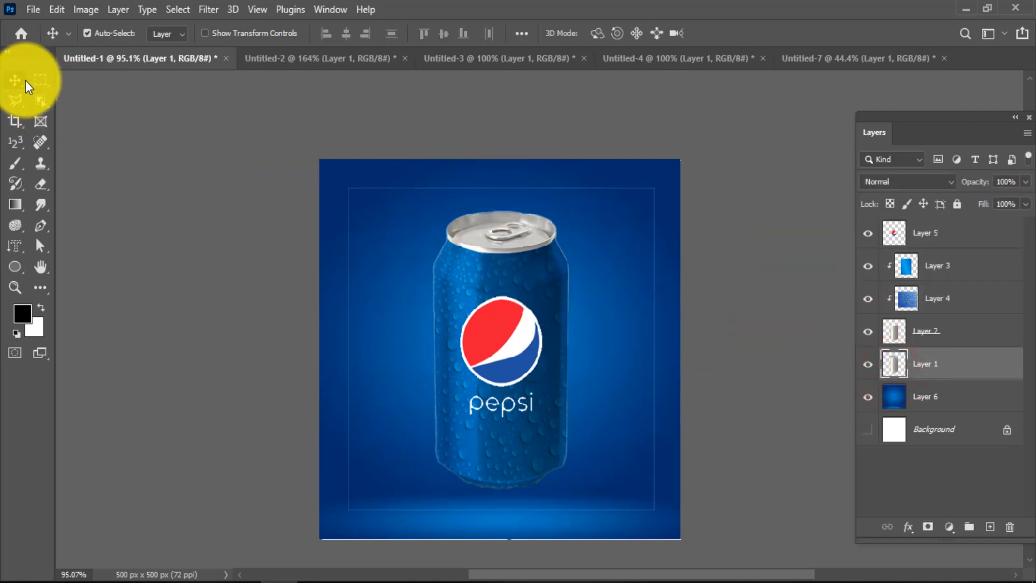
{"action": "left_click", "coordinate": [40, 79]}
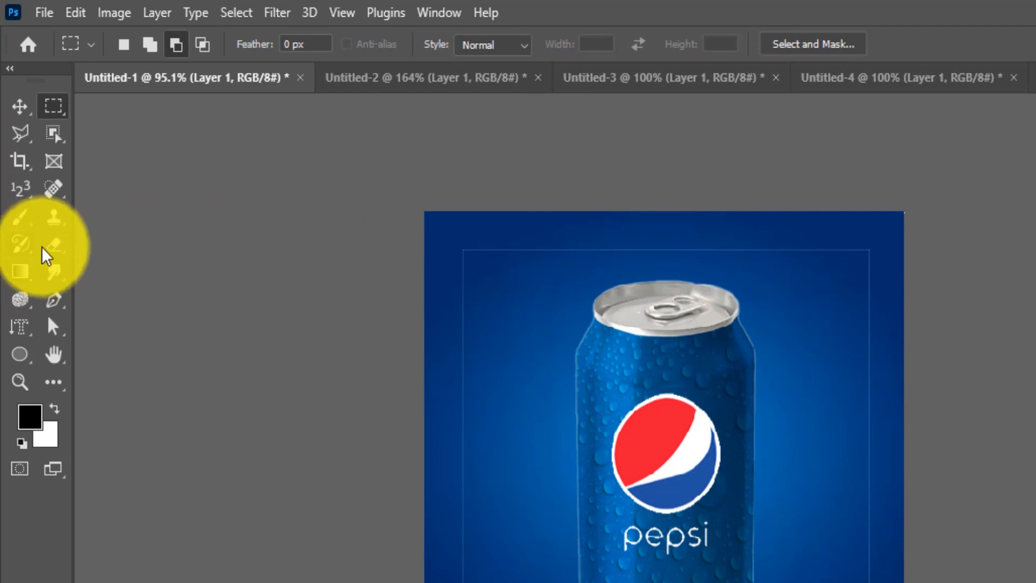
{"action": "left_click", "coordinate": [462, 237]}
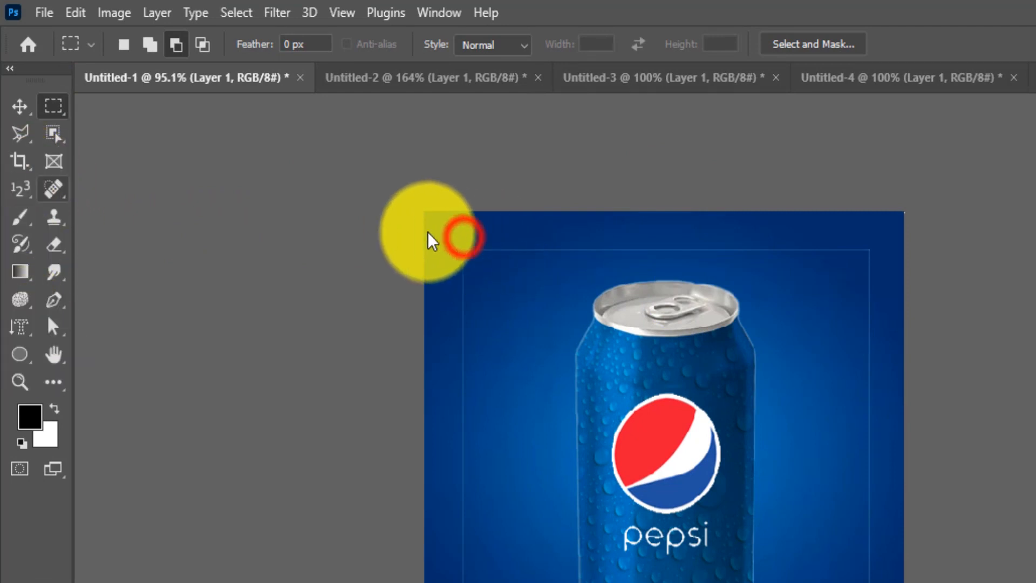
{"action": "left_click_drag", "start_coordinate": [444, 234], "coordinate": [899, 268]}
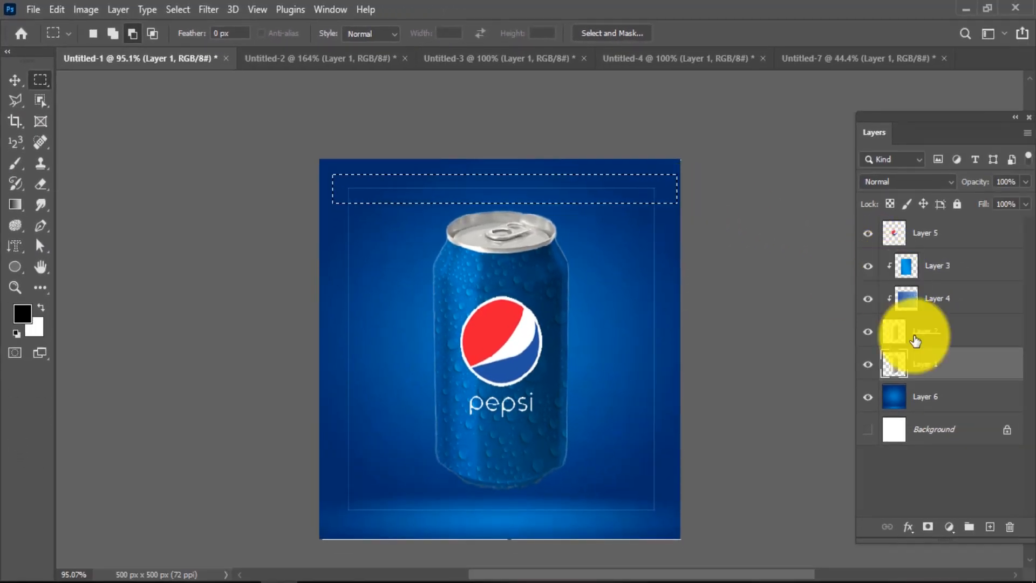
{"action": "left_click", "coordinate": [869, 364]}
{"action": "left_click", "coordinate": [869, 364]}
{"action": "left_click", "coordinate": [940, 365]}
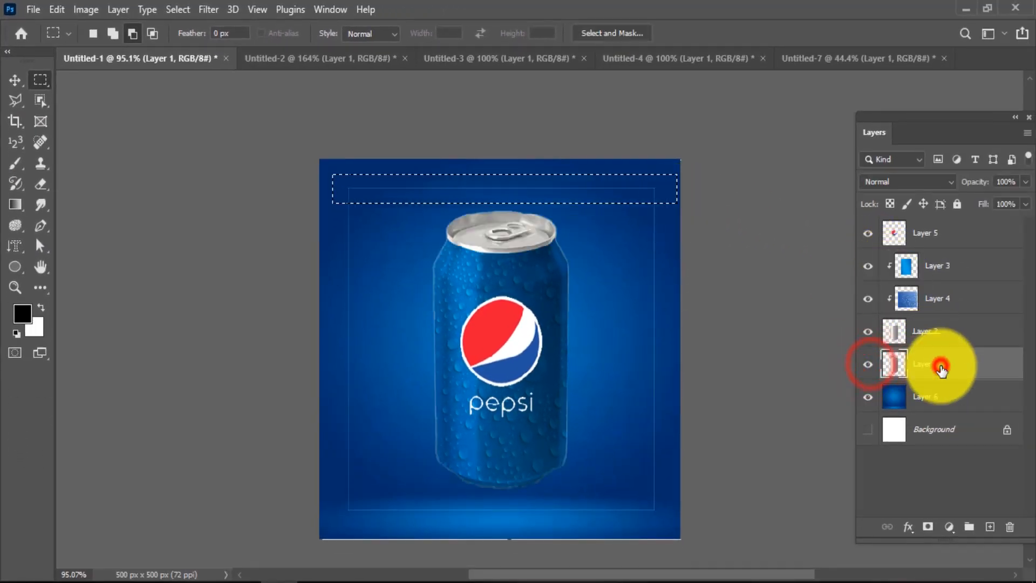
{"action": "key", "text": "Delete"}
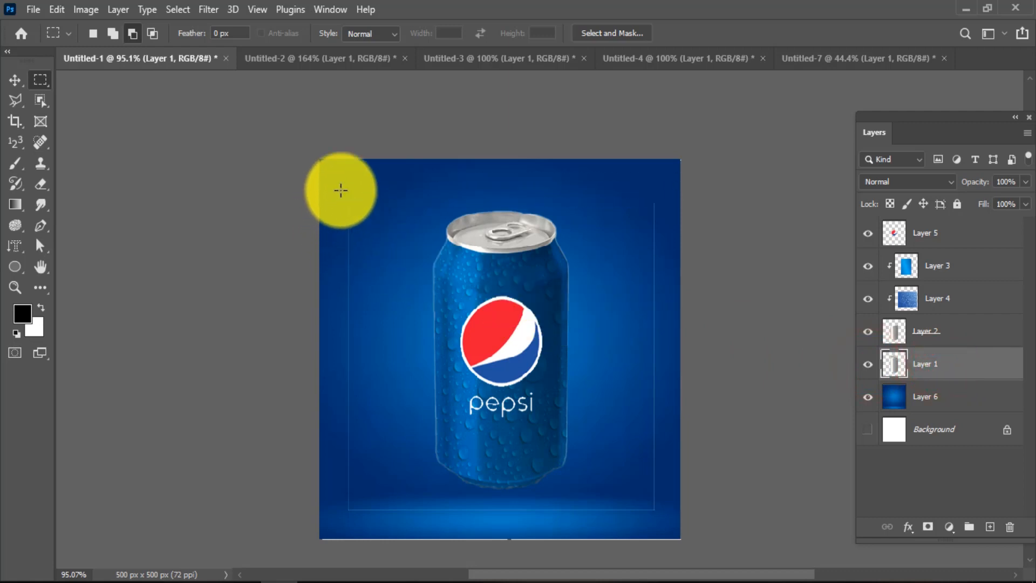
Erase the remaining border lines at the left, right and bottom of the can from Layer 1 and clear the selection.
{"action": "left_click", "coordinate": [341, 190]}
{"action": "left_click_drag", "start_coordinate": [376, 519], "coordinate": [375, 521]}
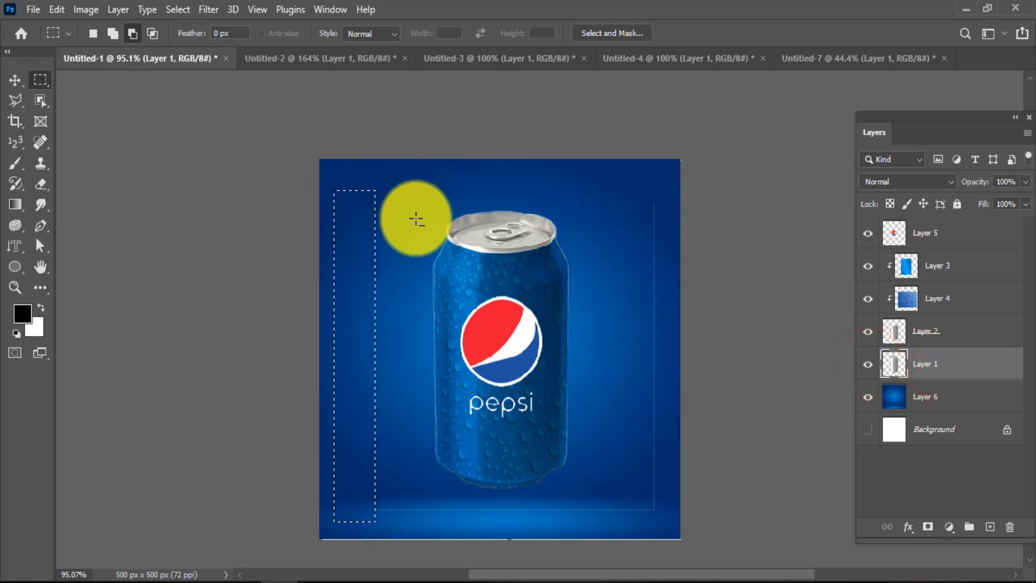
{"action": "left_click_drag", "start_coordinate": [640, 194], "coordinate": [674, 521]}
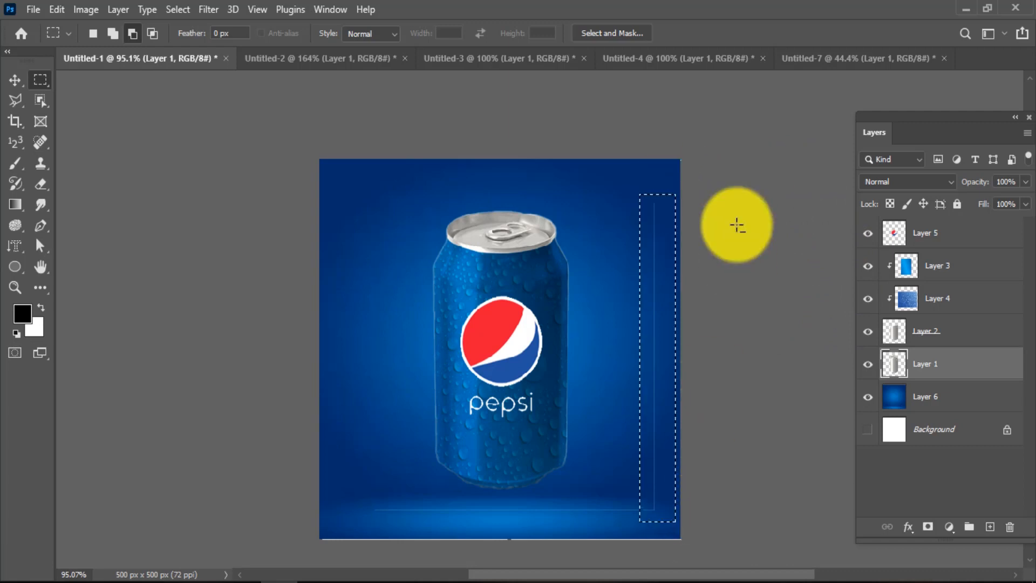
{"action": "key", "text": "Delete"}
{"action": "key", "text": "ctrl+d"}
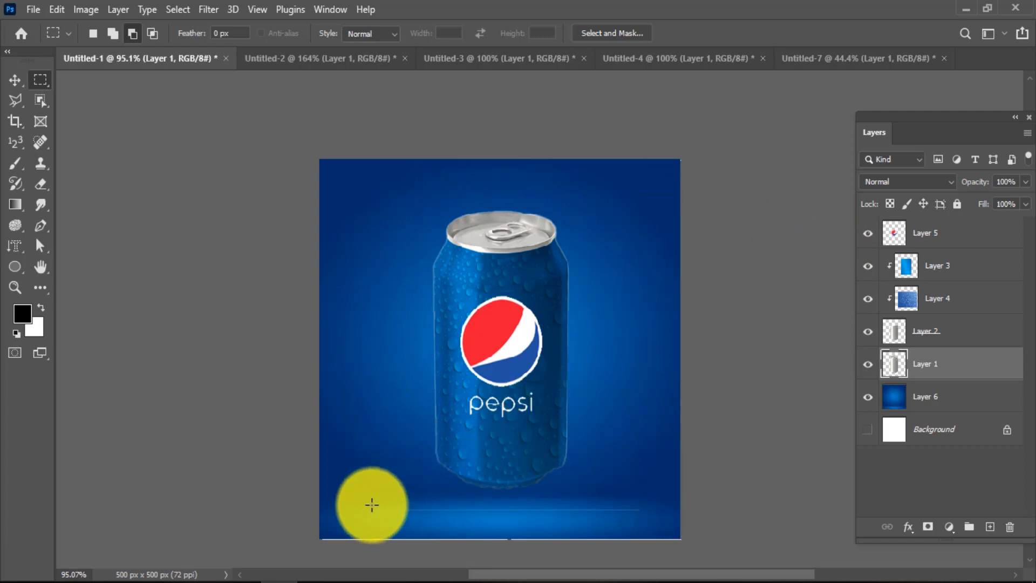
{"action": "left_click_drag", "start_coordinate": [371, 505], "coordinate": [643, 514]}
{"action": "key", "text": "Delete"}
{"action": "key", "text": "ctrl+d"}
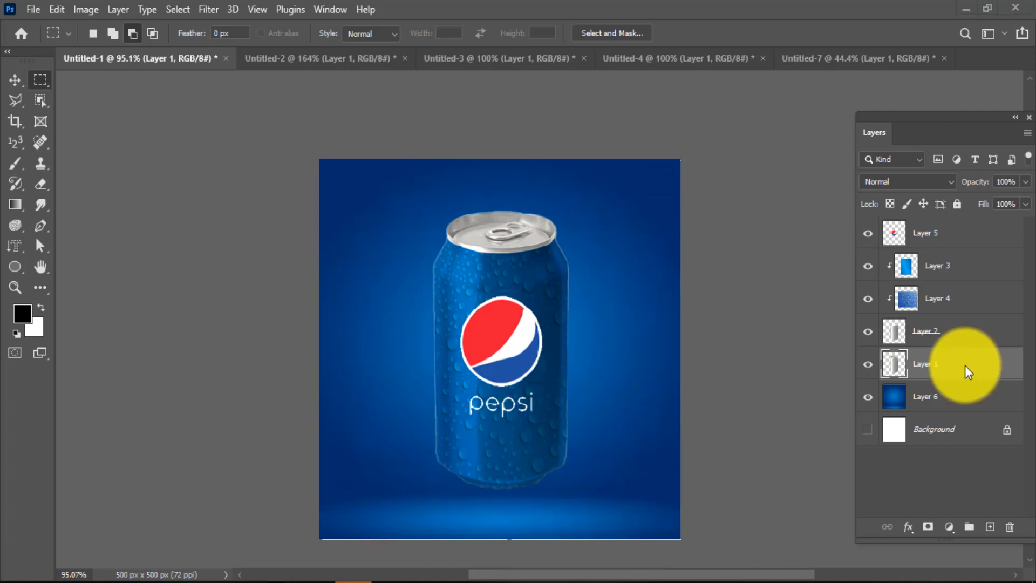
Move Layer 1 through Layer 5 down together so that the can sits closer to the glowing floor.
{"action": "left_click", "coordinate": [941, 228]}
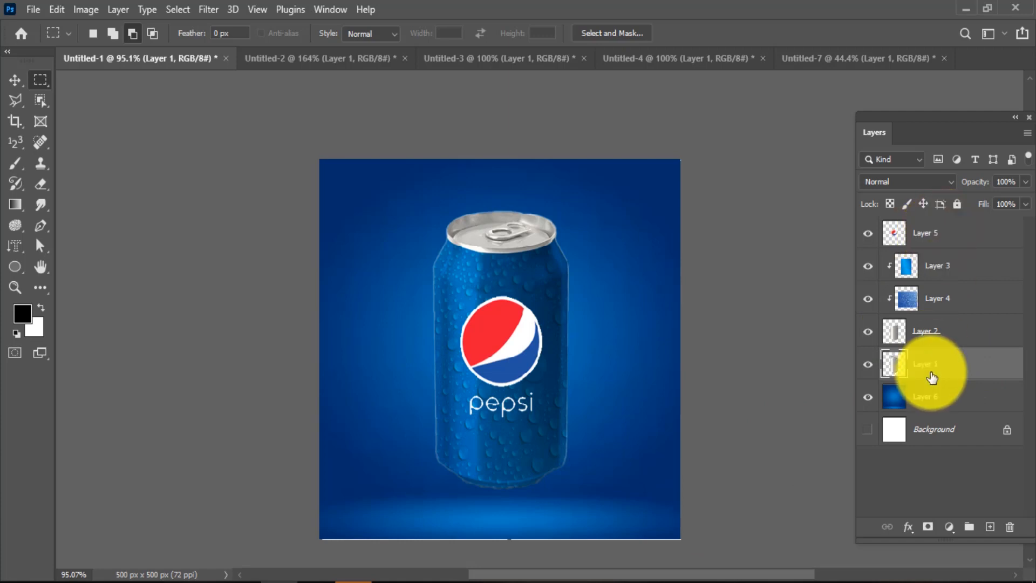
{"action": "left_click", "coordinate": [932, 357], "text": "shift"}
{"action": "left_click", "coordinate": [949, 233], "text": "shift"}
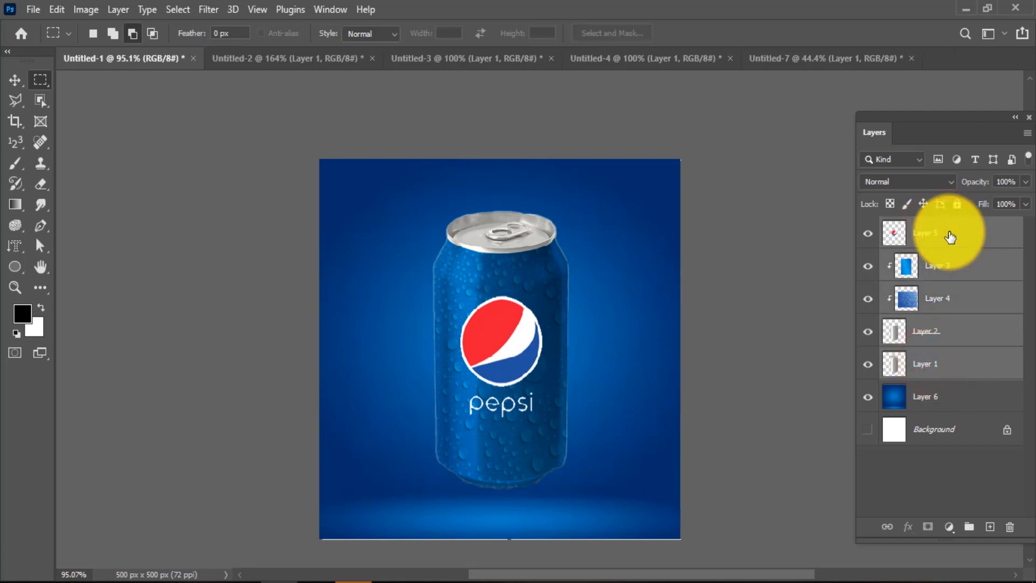
{"action": "key", "text": "ctrl+t"}
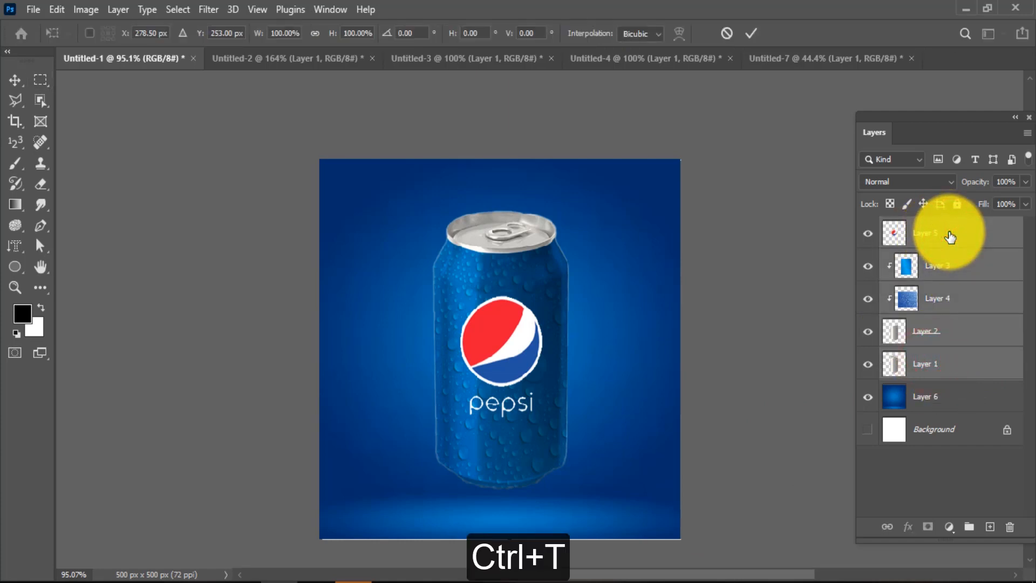
{"action": "scroll", "coordinate": [560, 352], "scroll_direction": "down", "scroll_amount": 1}
{"action": "key", "text": "alt+space"}
{"action": "left_click_drag", "start_coordinate": [554, 357], "coordinate": [554, 376]}
{"action": "key", "text": "Return"}
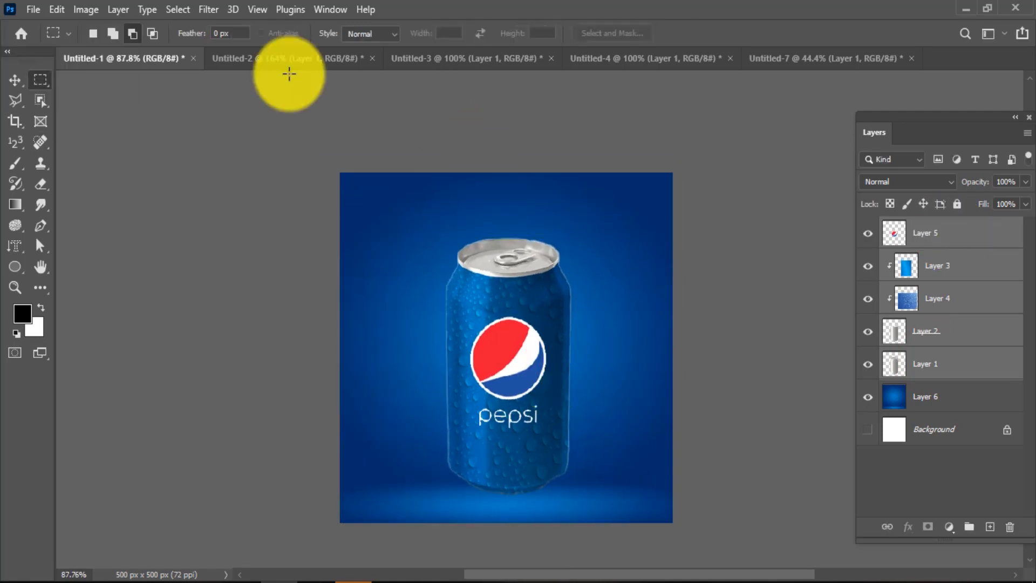
{"action": "left_click", "coordinate": [14, 81]}
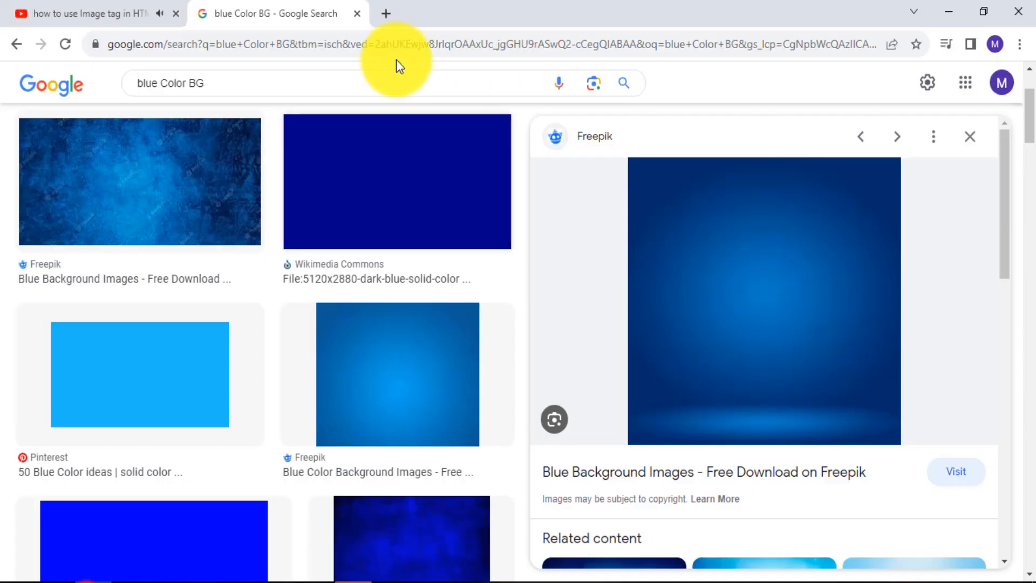
Switch to Chrome and search Google Images for "Shaes BG", refining the query to "Shaes BG Repeat shapes rectengle line rotate".
{"action": "left_click", "coordinate": [238, 90]}
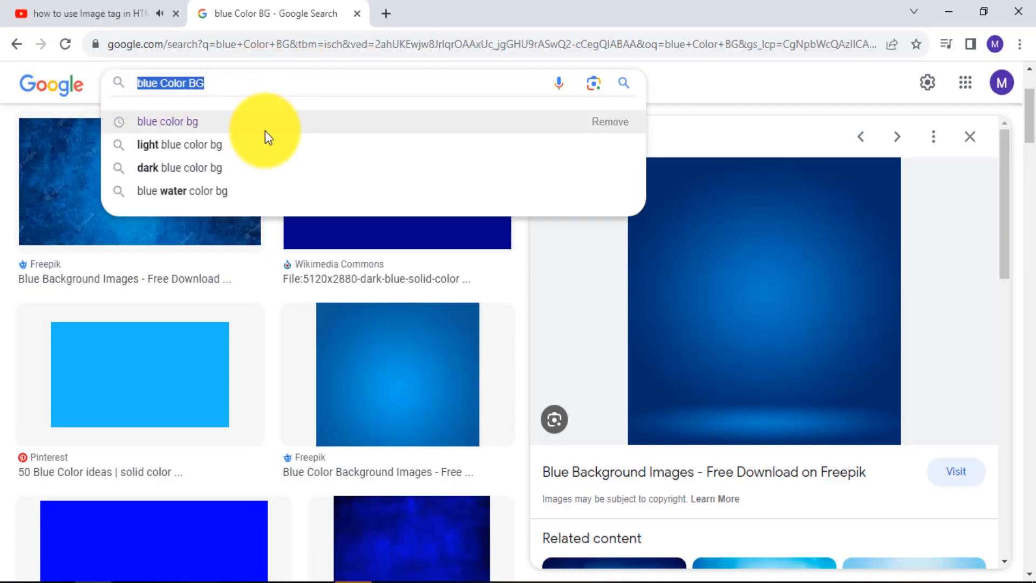
{"action": "type", "text": "Shaes BG"}
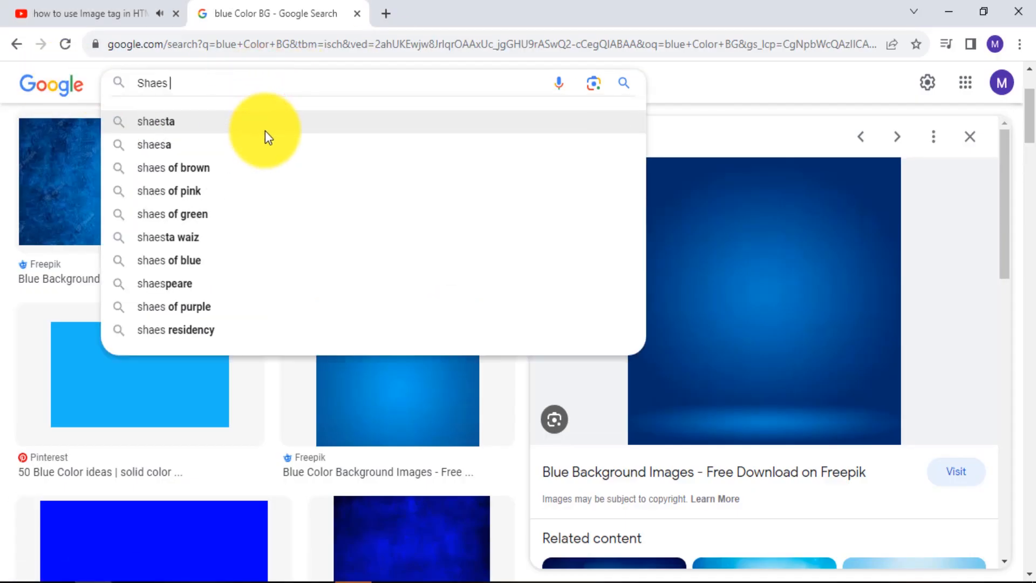
{"action": "key", "text": "Return"}
{"action": "left_click", "coordinate": [231, 102]}
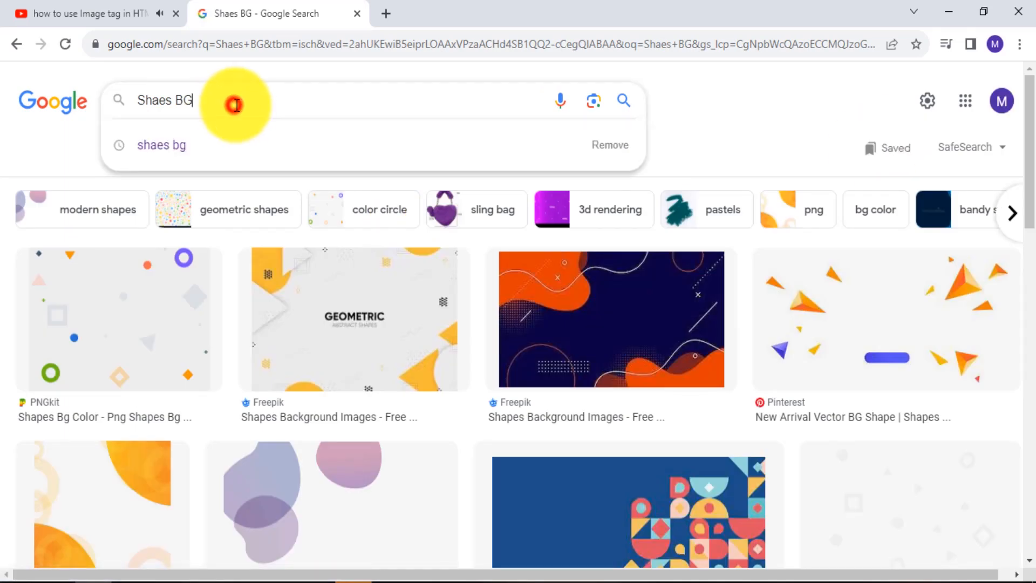
{"action": "type", "text": "Repeat st"}
{"action": "type", "text": "apes rectengle"}
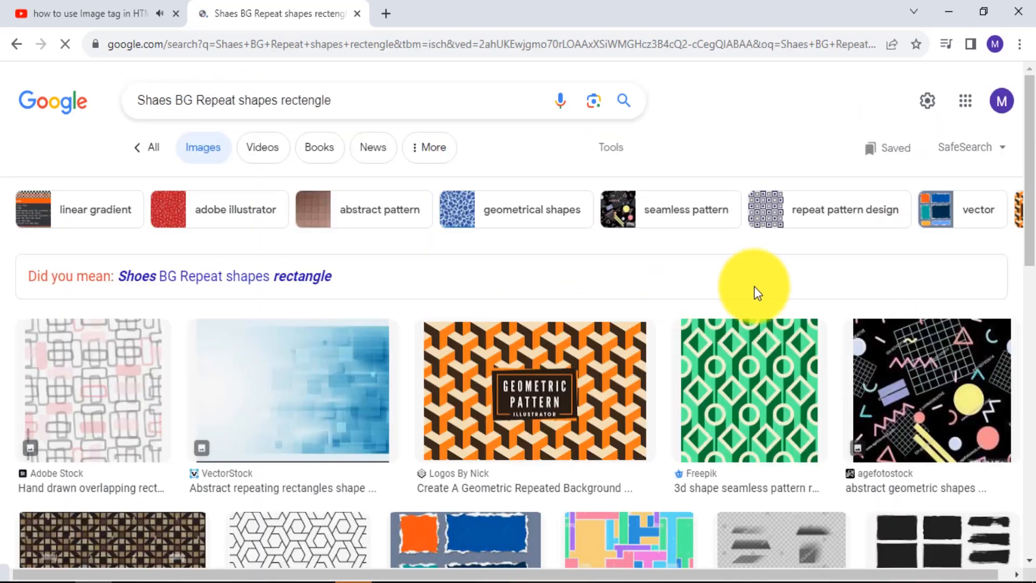
{"action": "scroll", "coordinate": [754, 289], "scroll_direction": "down", "scroll_amount": 5}
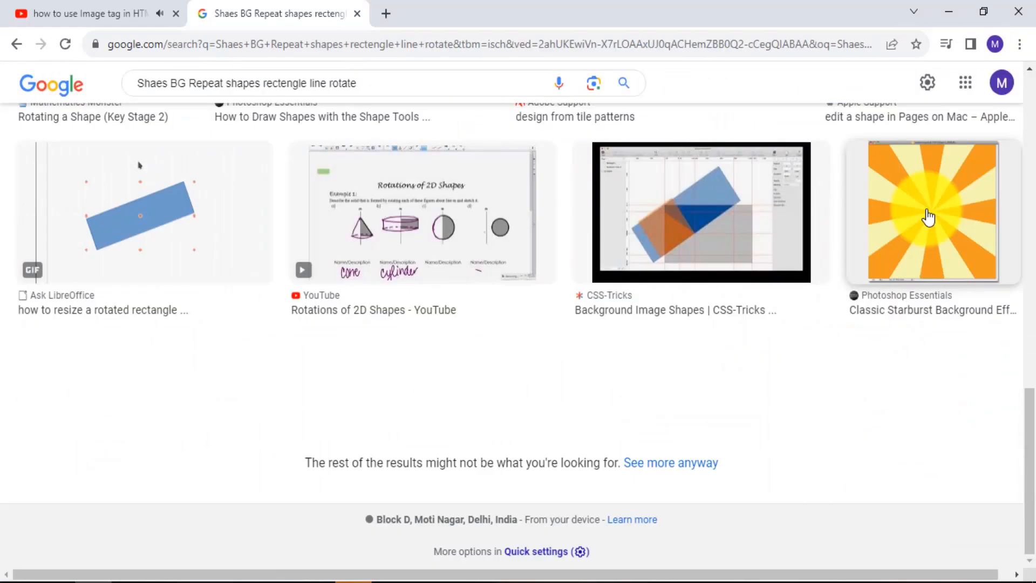
{"action": "scroll", "coordinate": [933, 243], "scroll_direction": "up", "scroll_amount": 5}
{"action": "scroll", "coordinate": [937, 266], "scroll_direction": "down", "scroll_amount": 3}
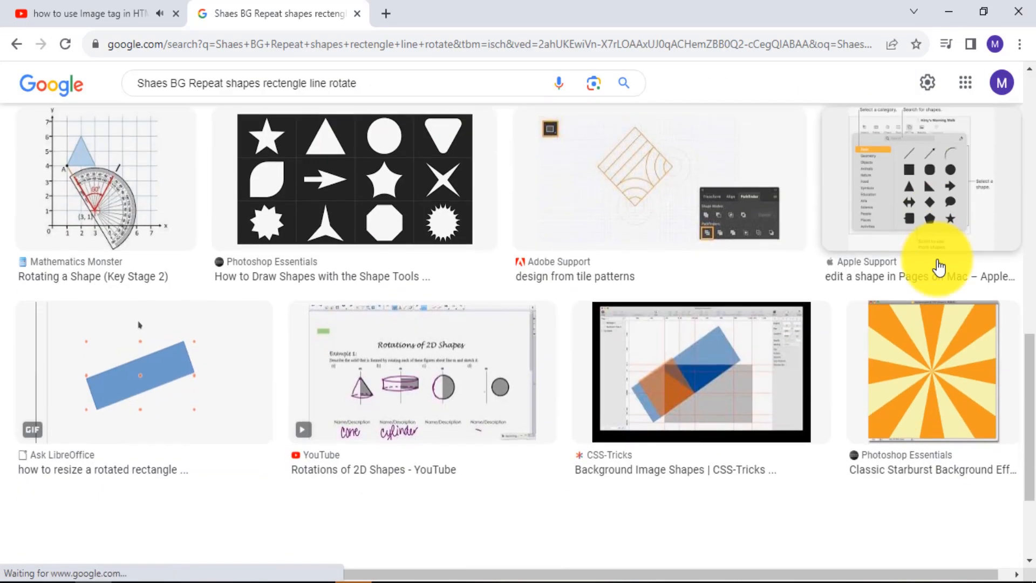
Go through the related starburst backgrounds to the teal Adobe Stock one and copy that image.
{"action": "left_click", "coordinate": [955, 372]}
{"action": "scroll", "coordinate": [879, 410], "scroll_direction": "down", "scroll_amount": 5}
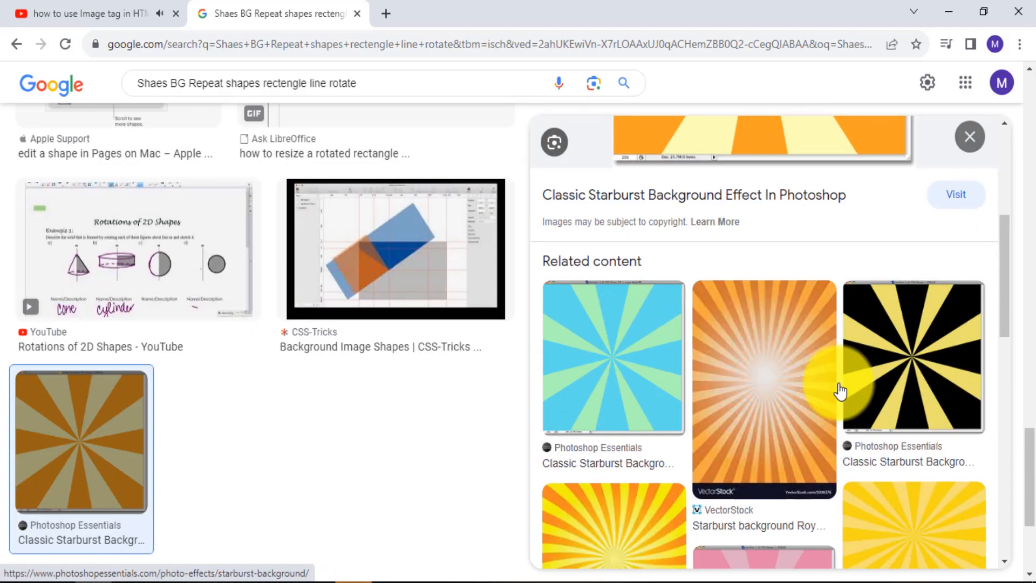
{"action": "left_click", "coordinate": [794, 378]}
{"action": "scroll", "coordinate": [934, 386], "scroll_direction": "down", "scroll_amount": 5}
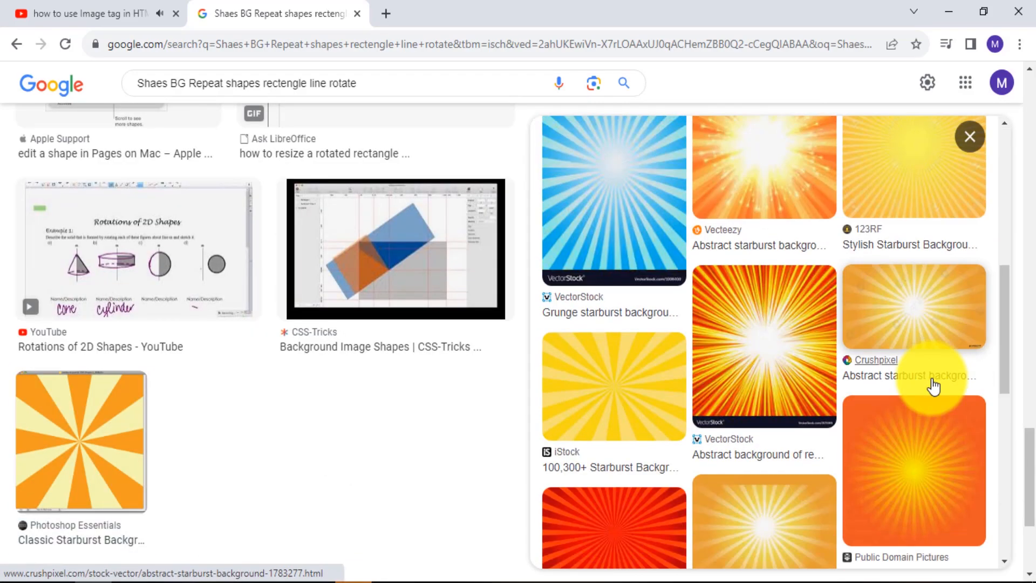
{"action": "left_click", "coordinate": [629, 210]}
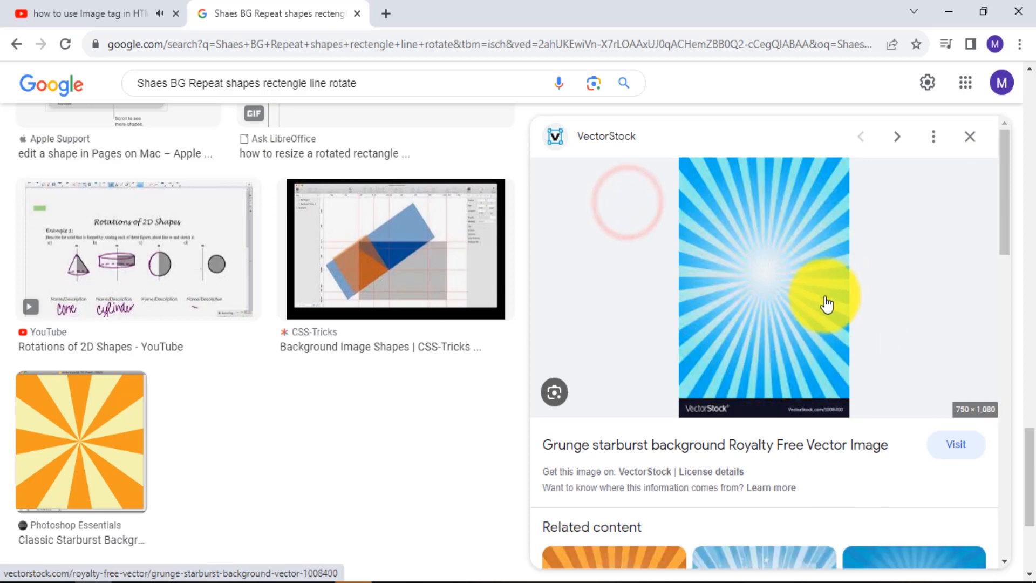
{"action": "scroll", "coordinate": [846, 328], "scroll_direction": "down", "scroll_amount": 5}
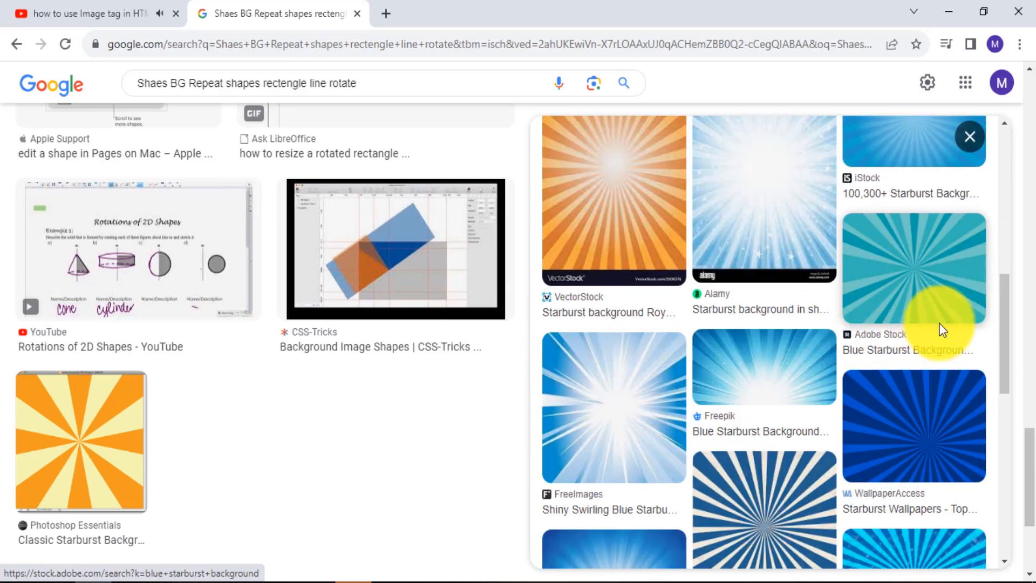
{"action": "left_click", "coordinate": [926, 289]}
{"action": "right_click", "coordinate": [766, 456]}
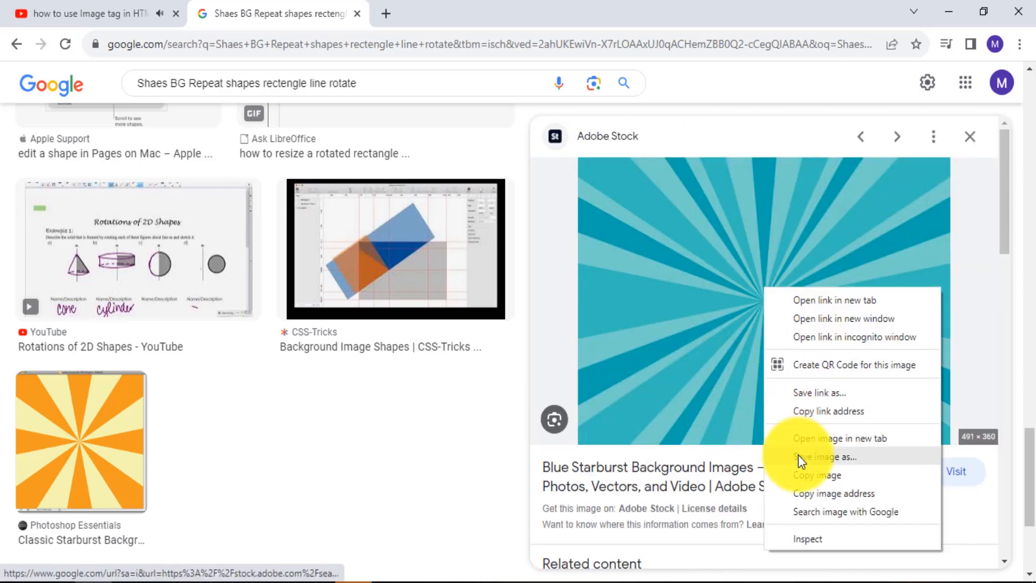
{"action": "left_click", "coordinate": [817, 478]}
Switch to Photoshop, paste the starburst image directly above Layer 6 and scale it to about 139% so it covers the canvas.
{"action": "left_click", "coordinate": [278, 580]}
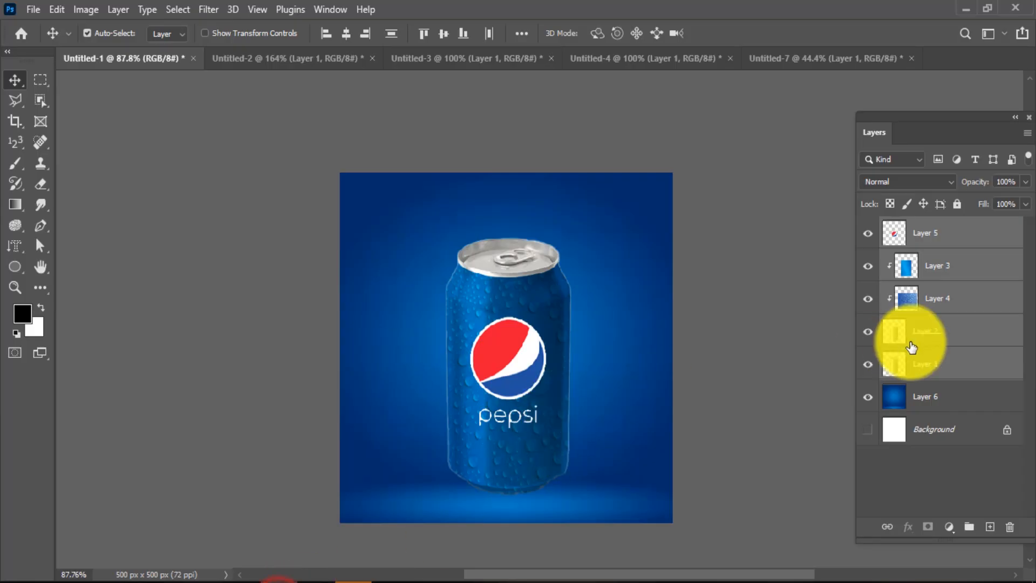
{"action": "left_click", "coordinate": [925, 401]}
{"action": "left_click", "coordinate": [922, 399]}
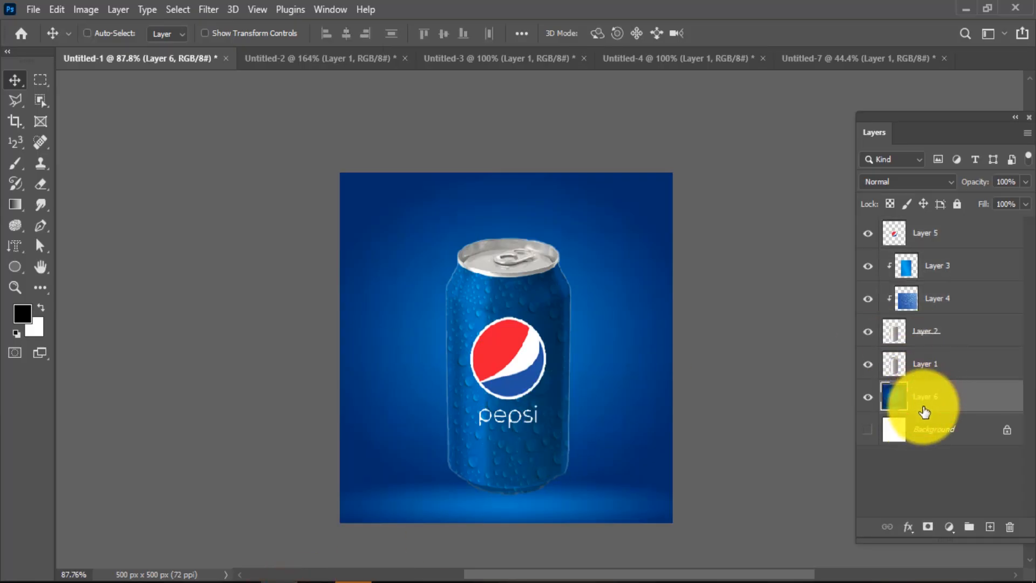
{"action": "key", "text": "ctrl+v"}
{"action": "key", "text": "ctrl+t"}
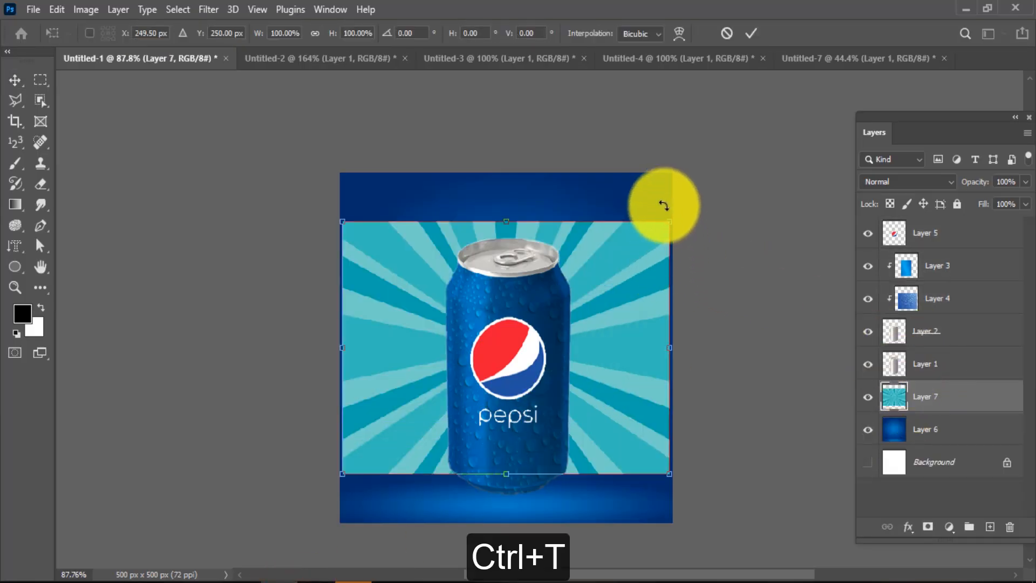
{"action": "left_click_drag", "start_coordinate": [670, 223], "coordinate": [723, 157]}
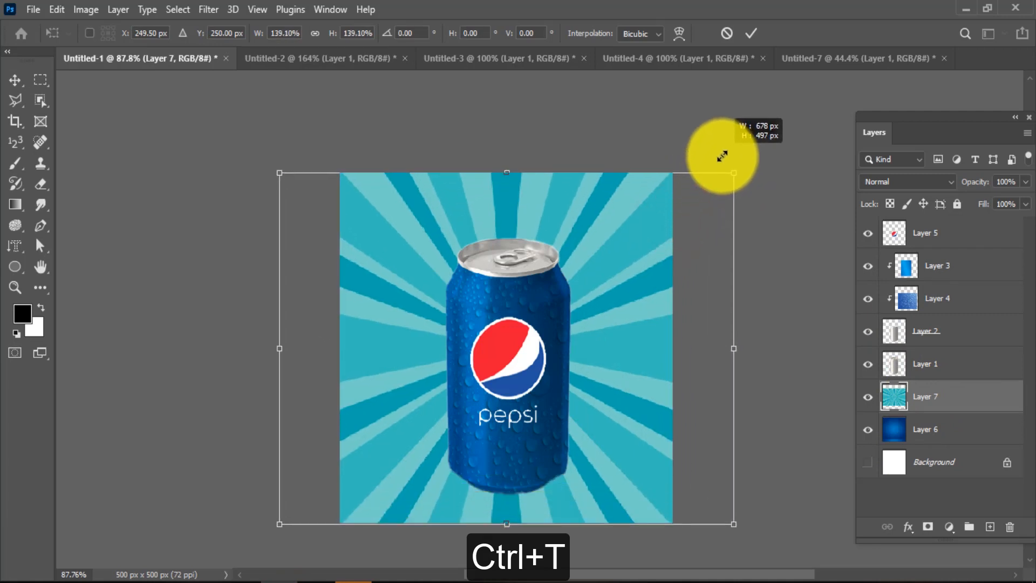
{"action": "key", "text": "Return"}
Set the blend mode of the starburst layer, Layer 7, to Multiply.
{"action": "key", "text": "ctrl+plus"}
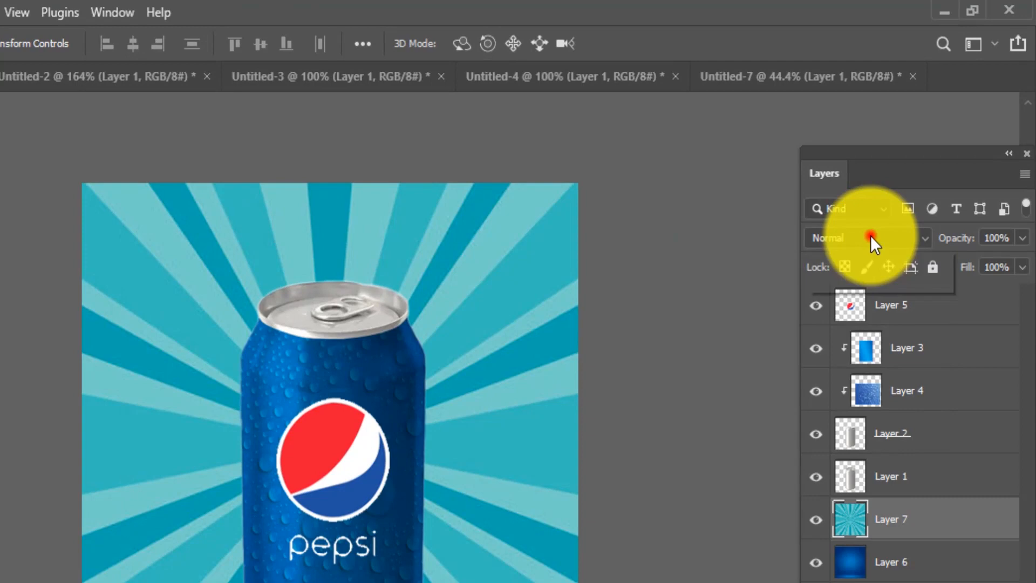
{"action": "left_click", "coordinate": [908, 182]}
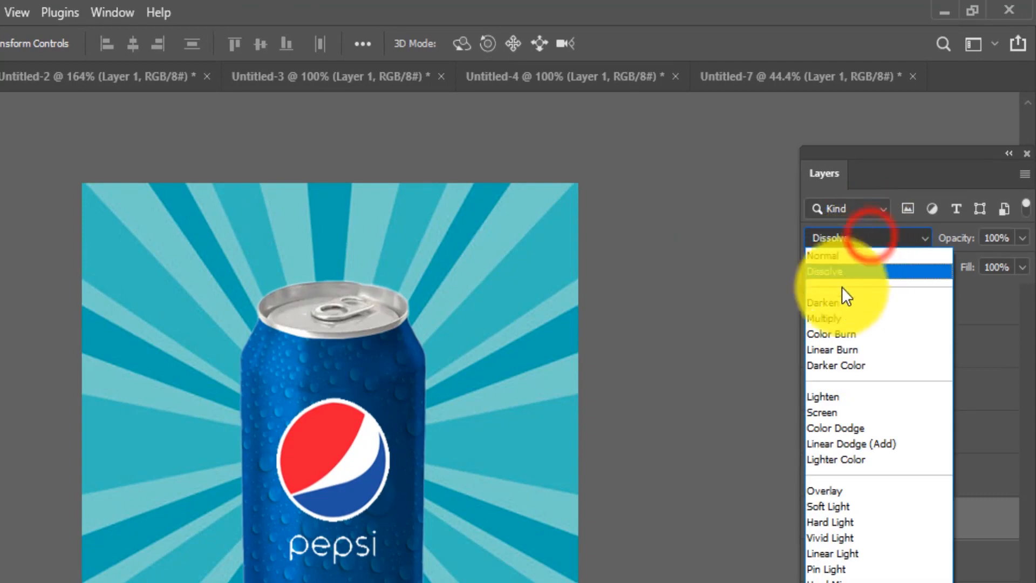
{"action": "left_click", "coordinate": [839, 319]}
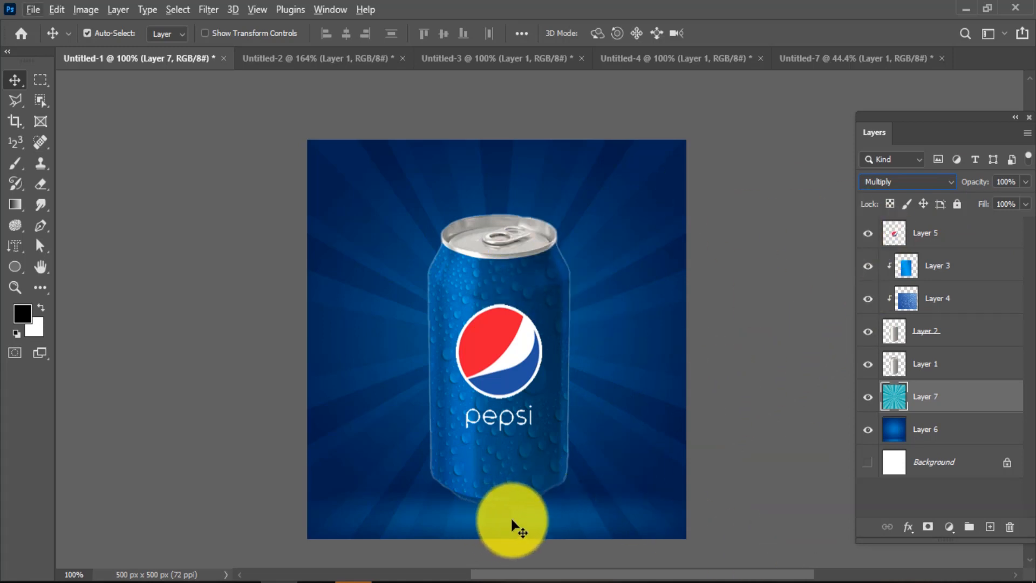
With Layer 1 active, draw a wide, flat elliptical selection around the bottom edge of the can.
{"action": "key", "text": "ctrl+plus"}
{"action": "left_click_drag", "start_coordinate": [588, 419], "coordinate": [574, 275]}
{"action": "left_click_drag", "start_coordinate": [573, 452], "coordinate": [615, 286]}
{"action": "scroll", "coordinate": [520, 393], "scroll_direction": "up", "scroll_amount": 5}
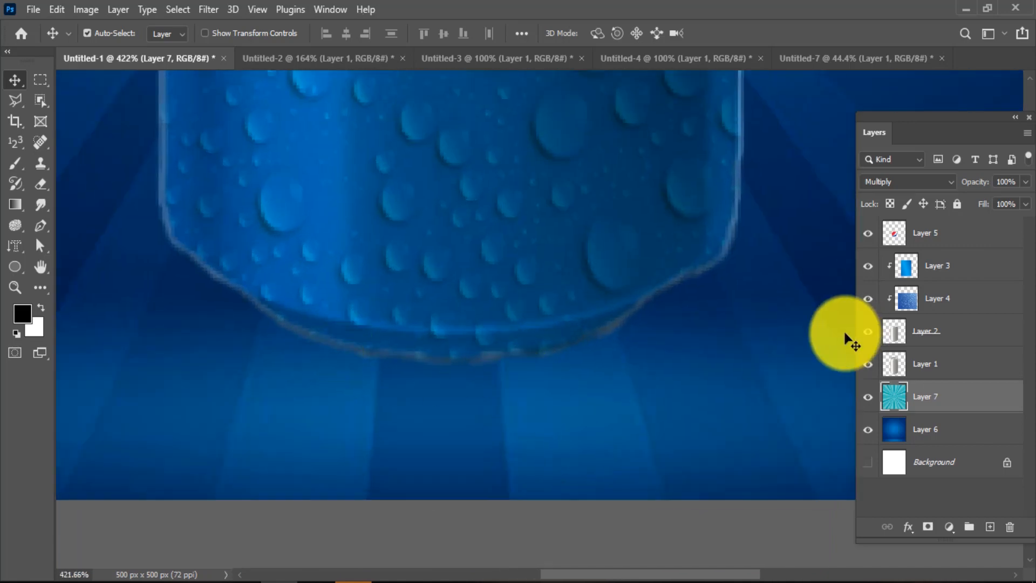
{"action": "left_click", "coordinate": [892, 363]}
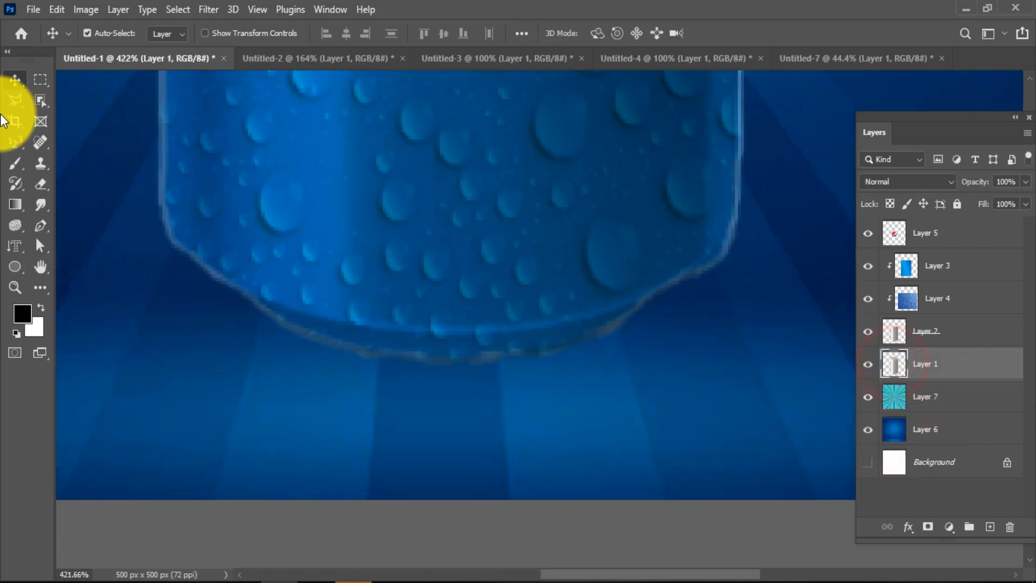
{"action": "right_click", "coordinate": [36, 82]}
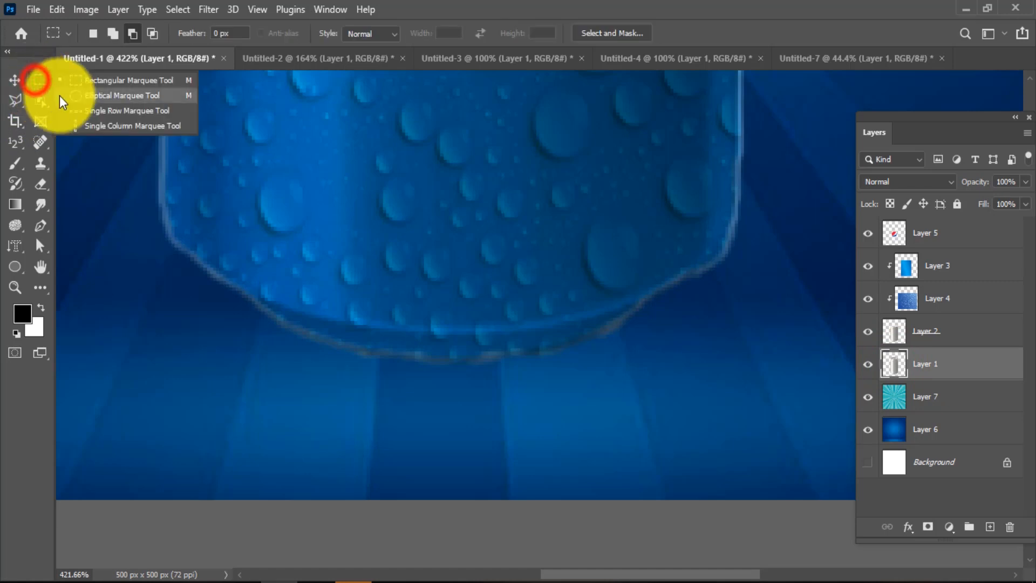
{"action": "left_click", "coordinate": [89, 97]}
{"action": "left_click_drag", "start_coordinate": [228, 284], "coordinate": [651, 368]}
{"action": "key", "text": "v"}
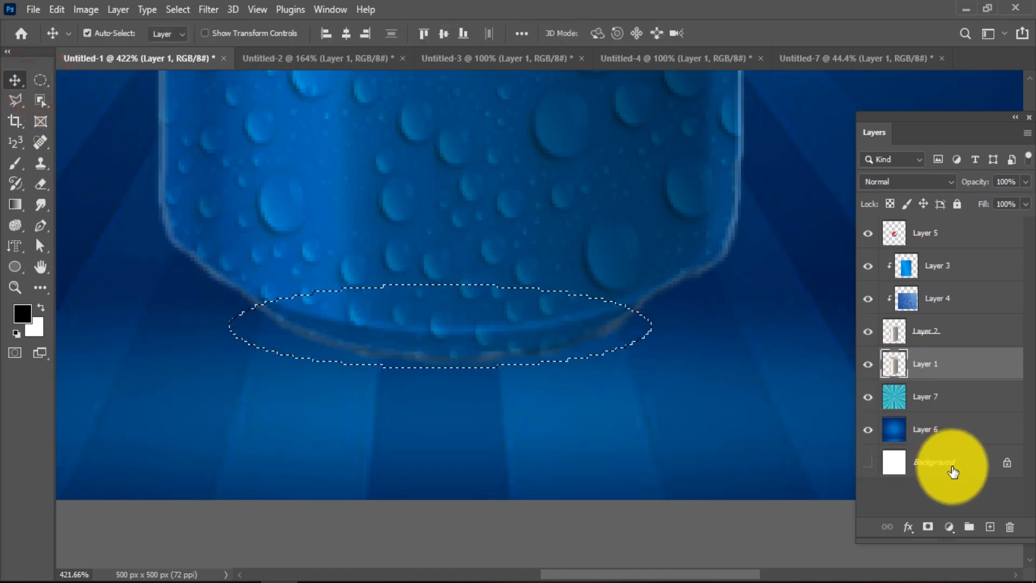
Add a new layer between Layer 1 and Layer 7 and fill the elliptical selection with black.
{"action": "left_click", "coordinate": [991, 526]}
{"action": "left_click_drag", "start_coordinate": [936, 371], "coordinate": [936, 412]}
{"action": "key", "text": "alt+BackSpace"}
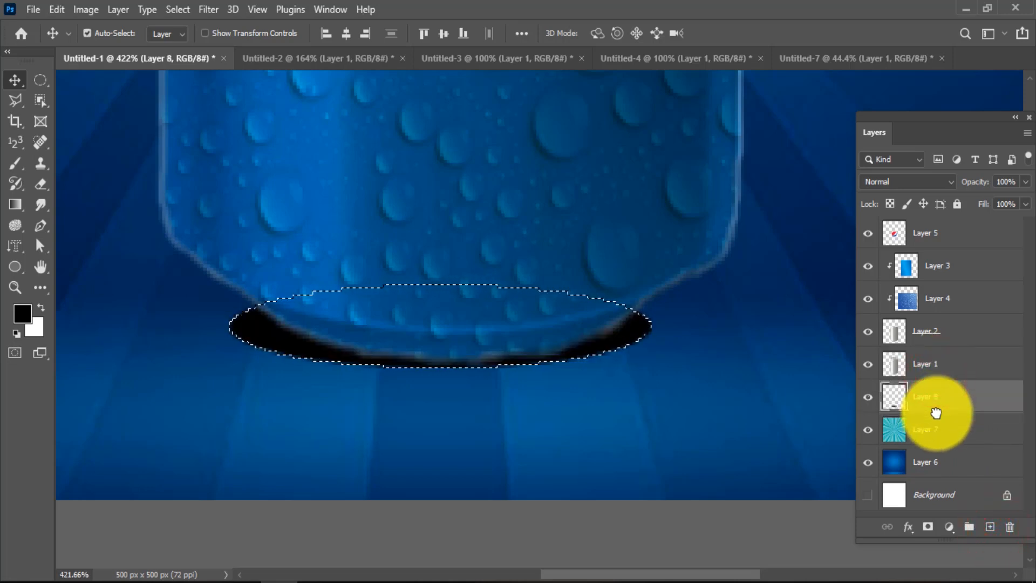
Nudge the black ellipse on Layer 8 slightly down and to the right so it sits centred under the can's base.
{"action": "key", "text": "ctrl+t"}
{"action": "key", "text": "Down"}
{"action": "key", "text": "Down"}
{"action": "key", "text": "Down"}
{"action": "key", "text": "Down"}
{"action": "key", "text": "Right"}
{"action": "key", "text": "Right"}
{"action": "key", "text": "Right"}
{"action": "key", "text": "Right"}
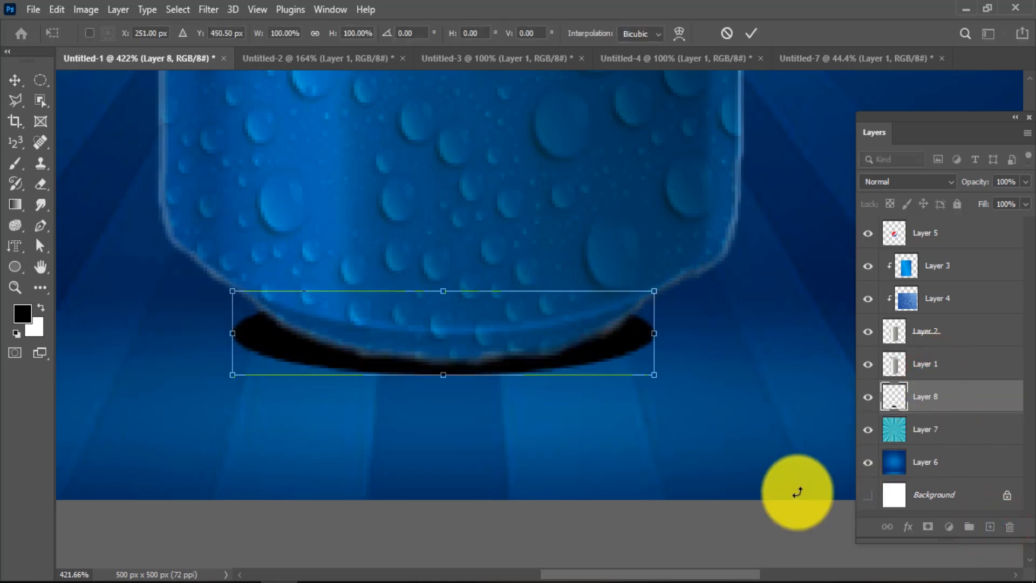
{"action": "key", "text": "Up"}
{"action": "key", "text": "Up"}
{"action": "key", "text": "Left"}
{"action": "key", "text": "Return"}
{"action": "scroll", "coordinate": [378, 349], "scroll_direction": "down", "scroll_amount": 2}
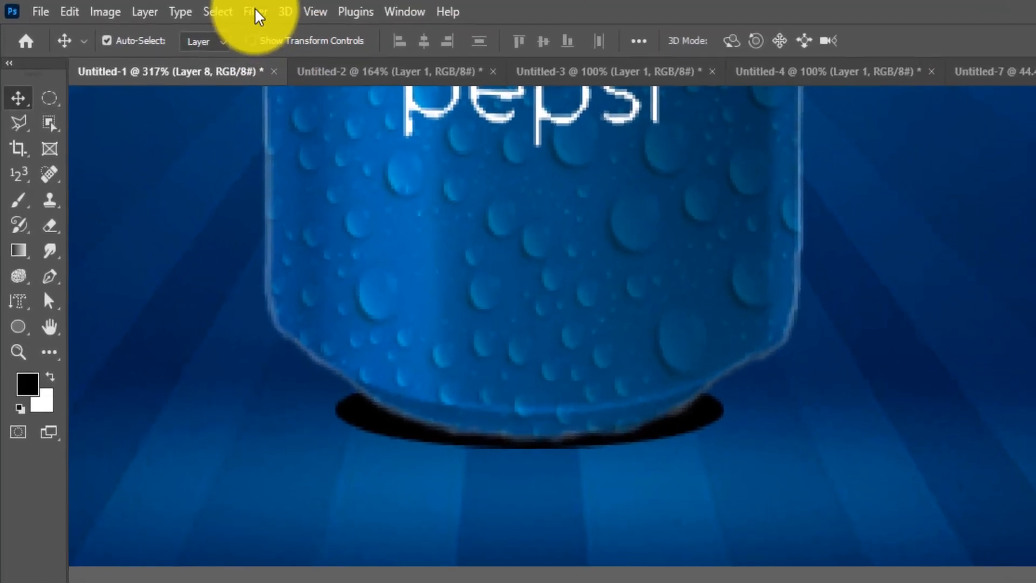
Soften the black ellipse on Layer 8 with a Gaussian Blur of a few pixels.
{"action": "left_click", "coordinate": [209, 9]}
{"action": "left_click", "coordinate": [331, 268]}
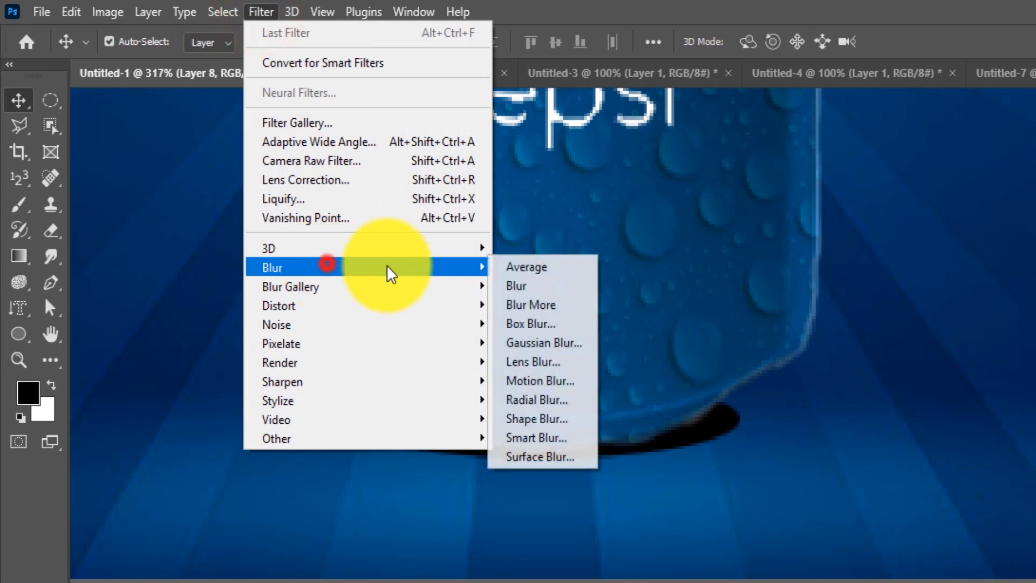
{"action": "left_click", "coordinate": [544, 342]}
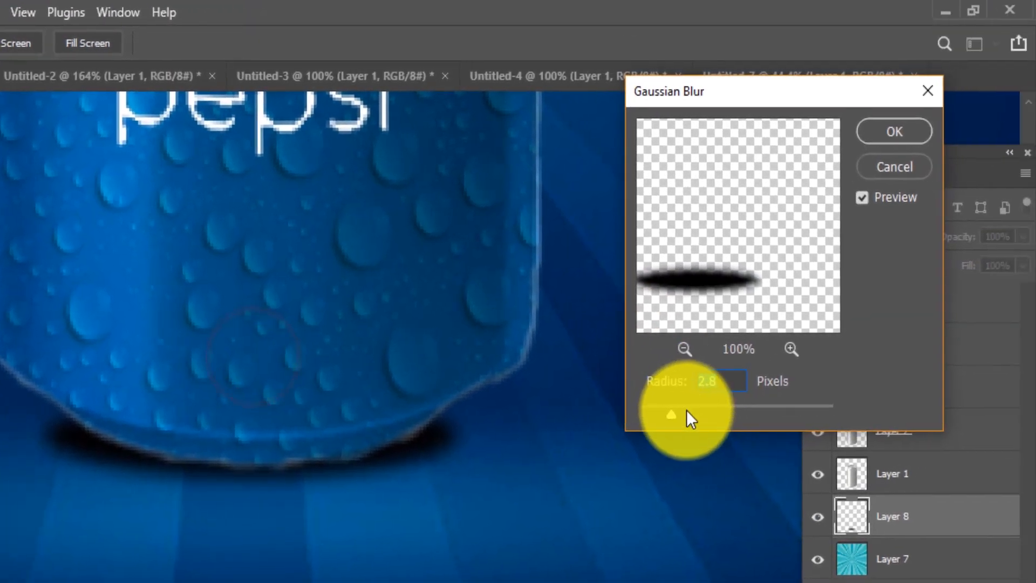
{"action": "left_click", "coordinate": [671, 413]}
{"action": "left_click_drag", "start_coordinate": [671, 413], "coordinate": [687, 419]}
{"action": "left_click", "coordinate": [882, 129]}
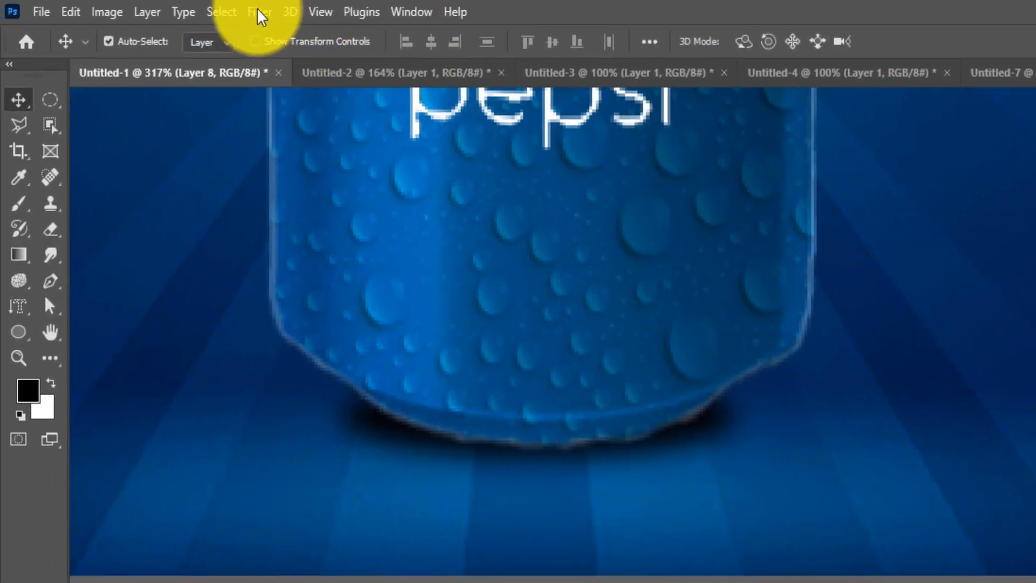
Apply a Motion Blur to the shadow on Layer 8 with an angle of 3° and a distance shorter than 148 pixels.
{"action": "left_click", "coordinate": [259, 12]}
{"action": "mouse_move", "coordinate": [340, 269]}
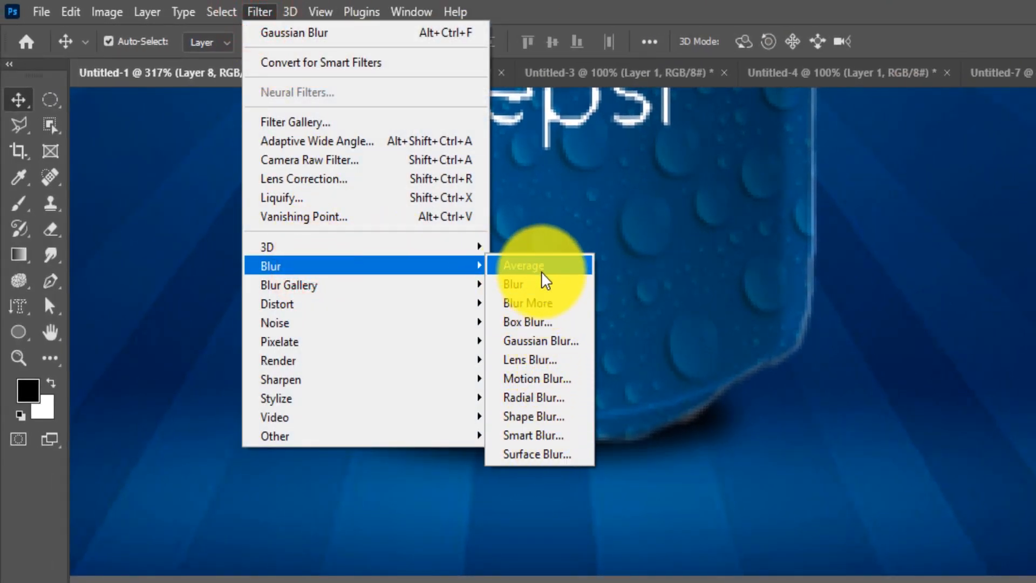
{"action": "left_click", "coordinate": [545, 379]}
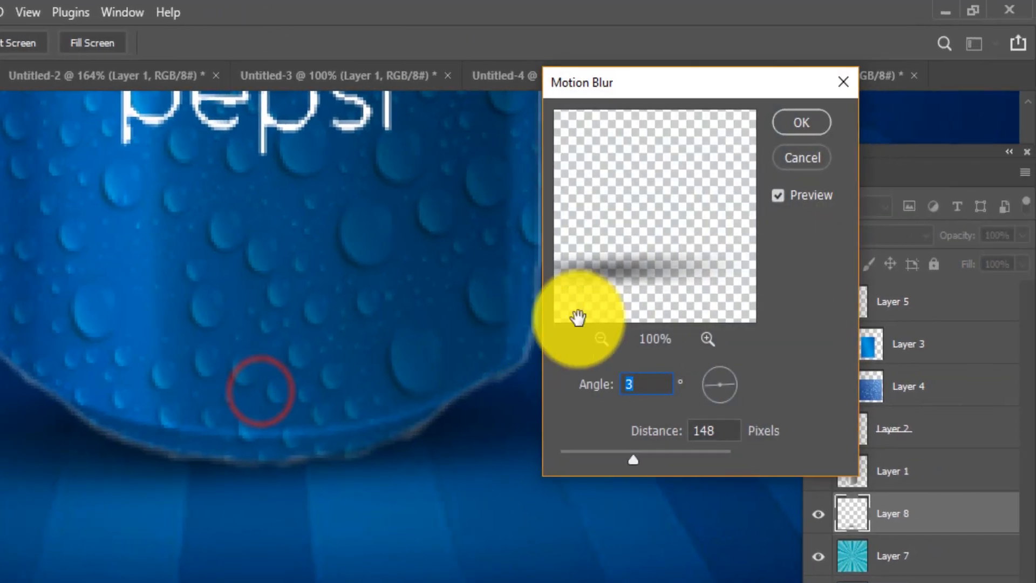
{"action": "mouse_move", "coordinate": [634, 457]}
{"action": "left_mouse_down"}
{"action": "mouse_move", "coordinate": [607, 458]}
{"action": "mouse_move", "coordinate": [618, 459]}
{"action": "left_mouse_up"}
{"action": "left_click", "coordinate": [801, 129]}
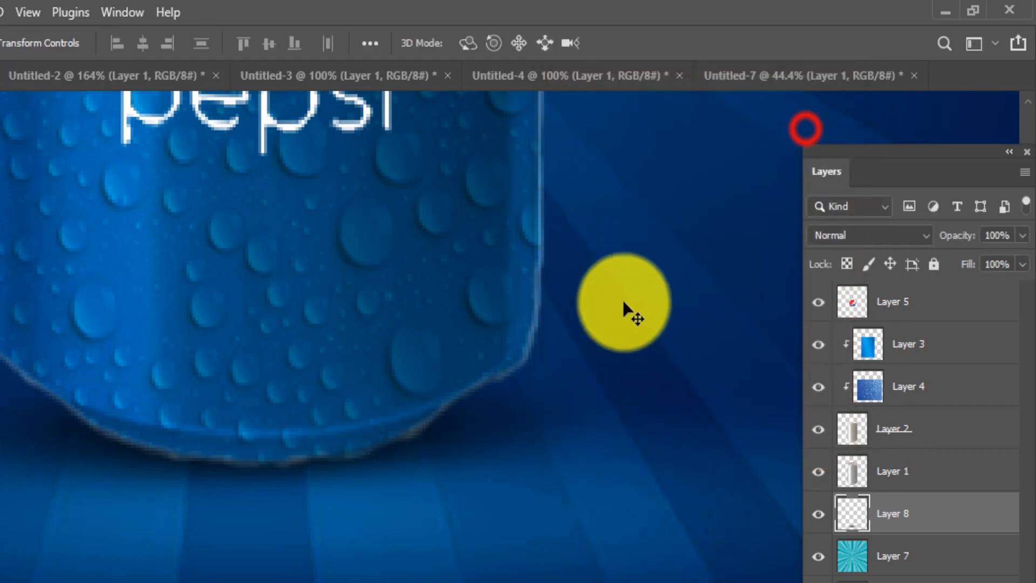
Flatten the blurred shadow on Layer 8 vertically by pulling in its upper and lower edges.
{"action": "key", "text": "ctrl+t"}
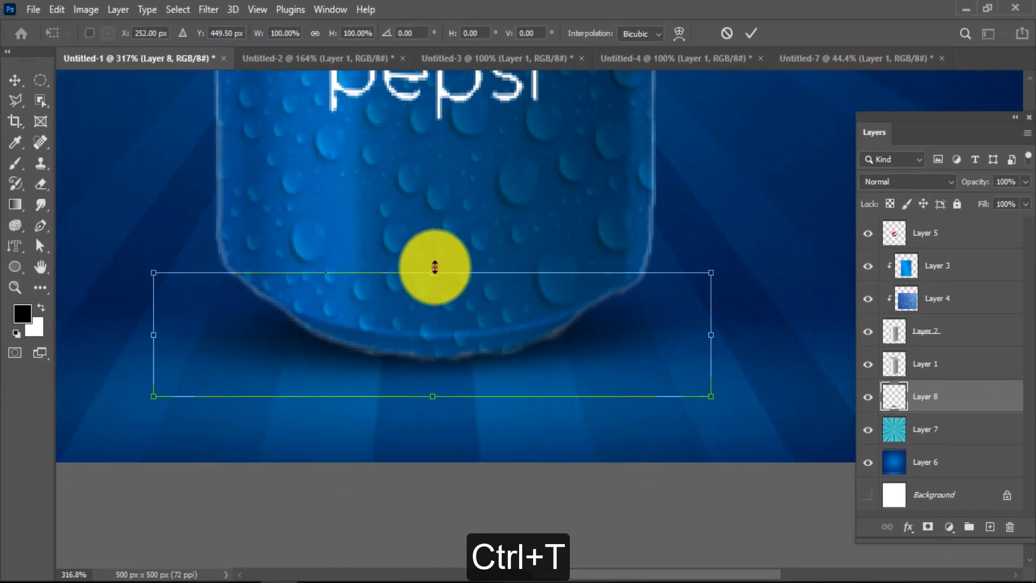
{"action": "left_click_drag", "start_coordinate": [435, 268], "coordinate": [435, 295]}
{"action": "left_click_drag", "start_coordinate": [434, 400], "coordinate": [435, 384]}
{"action": "key", "text": "Return"}
View the whole Pepsi can mockup in full-screen mode at 100% zoom.
{"action": "key", "text": "ctrl+0"}
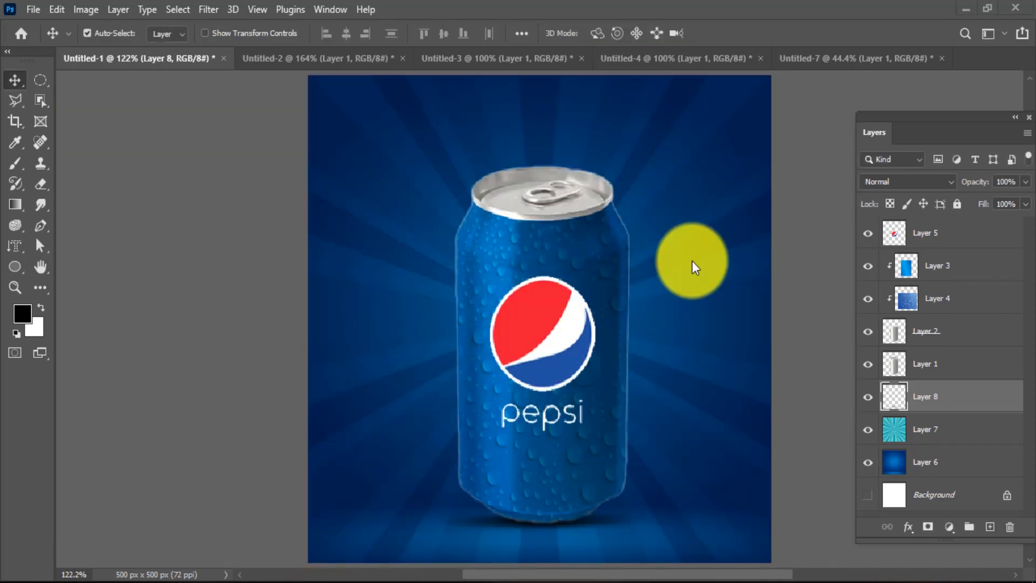
{"action": "key", "text": "ctrl+1"}
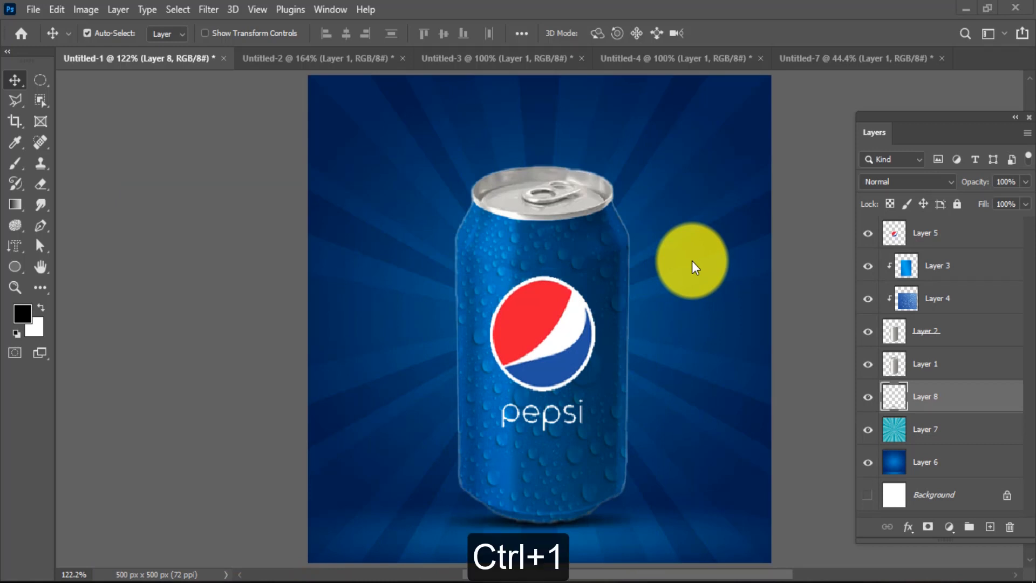
{"action": "key", "text": "f"}
{"action": "key", "text": "f"}
{"action": "key", "text": "ctrl+minus"}
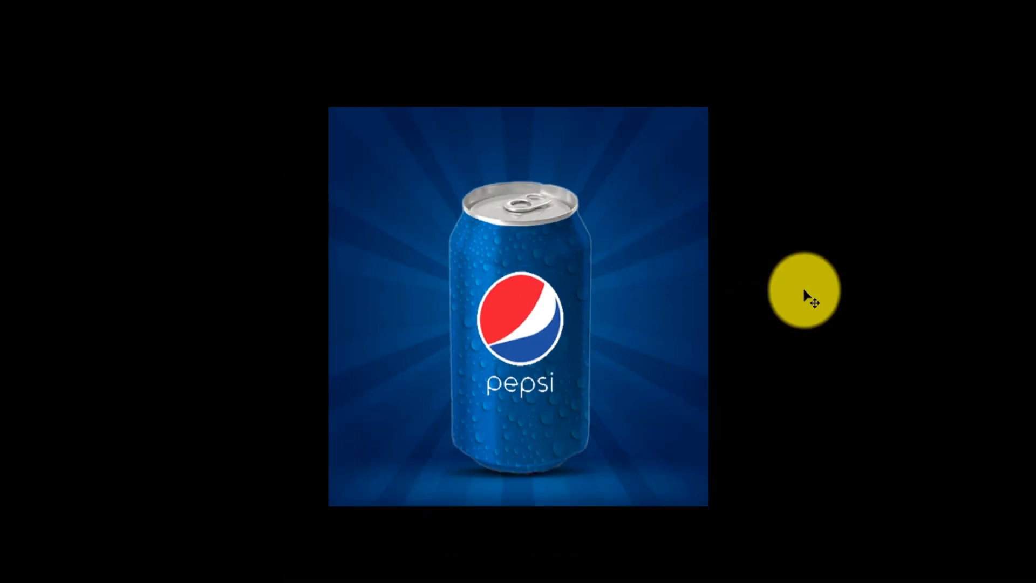